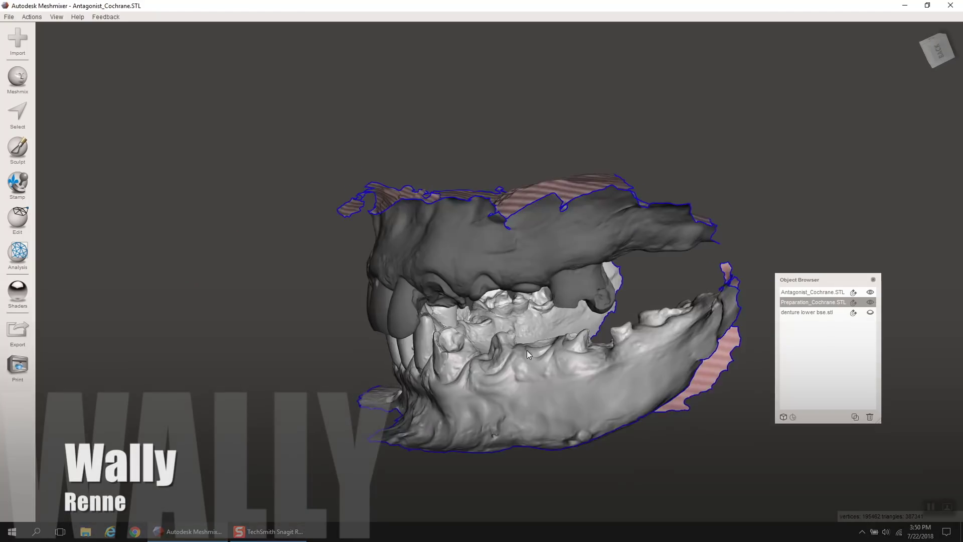
Hide the preparation scan so only the antagonist arch is displayed.
scroll(526, 350, "up", 2)
left_click(561, 278)
right_click_drag(561, 279, 702, 391)
left_click(871, 302)
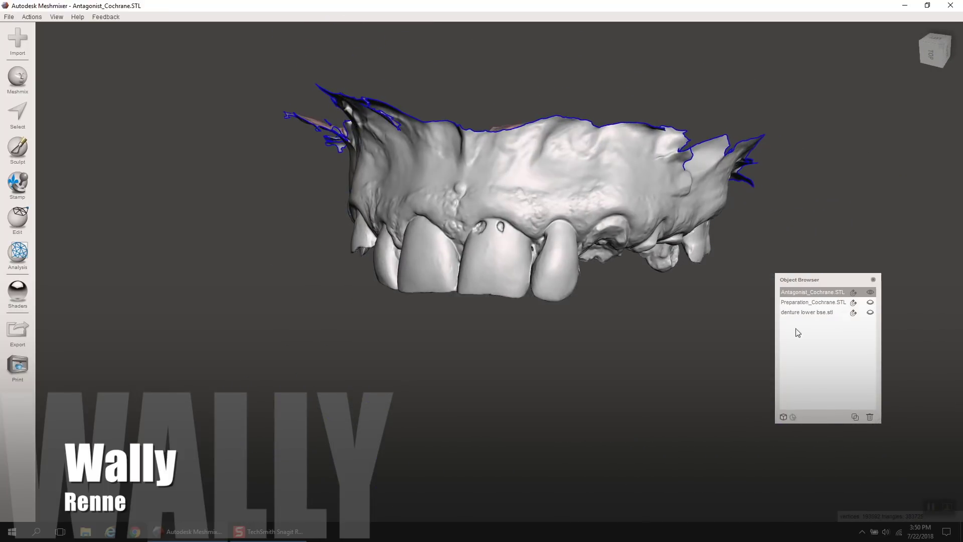
Lasso-select the ragged outer edge beside the arch's posterior and canine region and discard those faces.
right_click_drag(598, 362, 607, 221)
middle_click_drag(607, 222, 467, 224)
right_click_drag(466, 224, 466, 266)
scroll(345, 221, "up", 3)
key("s")
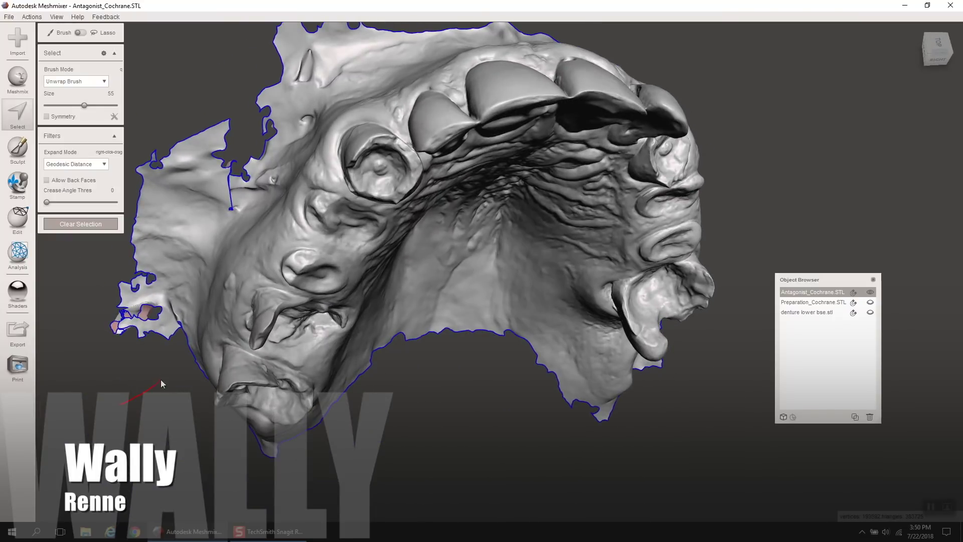
left_click_drag(163, 379, 206, 262)
left_click_drag(284, 140, 358, 48)
left_click_drag(84, 407, 157, 409)
left_click(57, 32)
left_click(140, 46)
Lasso-select the detached fragment and the uneven border above the front teeth, and discard them.
middle_click_drag(616, 336, 619, 348)
right_click_drag(619, 348, 522, 287)
middle_click_drag(522, 288, 473, 401)
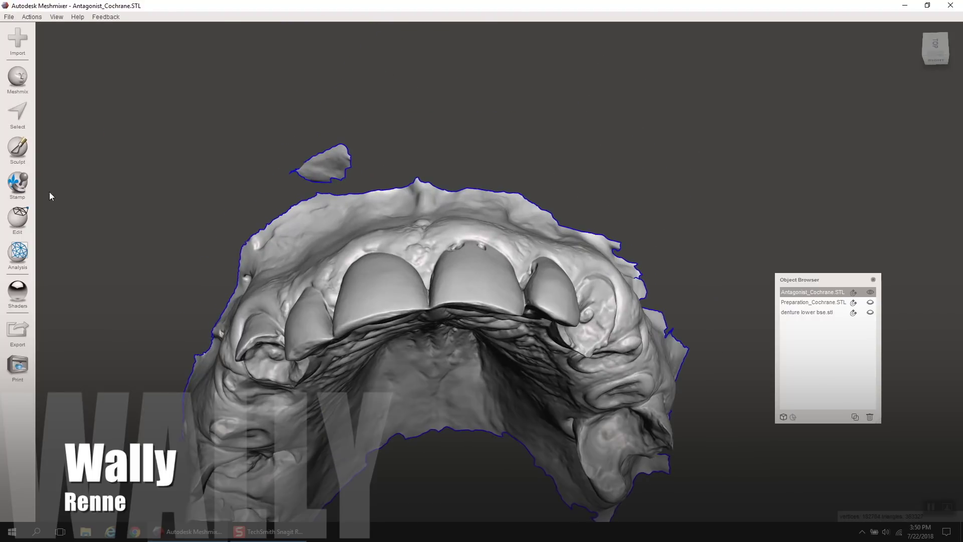
left_click(20, 118)
left_click_drag(183, 112, 319, 189)
left_click_drag(426, 187, 553, 204)
left_click(57, 32)
left_click(157, 44)
right_click_drag(544, 201, 142, 168)
left_click(17, 115)
left_click_drag(355, 102, 456, 211)
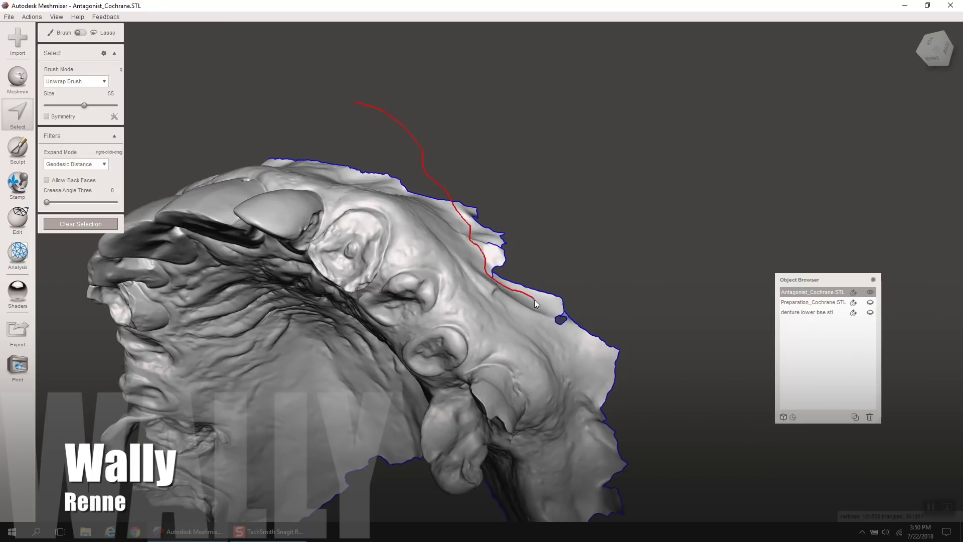
left_click_drag(540, 307, 621, 372)
left_click_drag(414, 158, 155, 371)
left_click(95, 271)
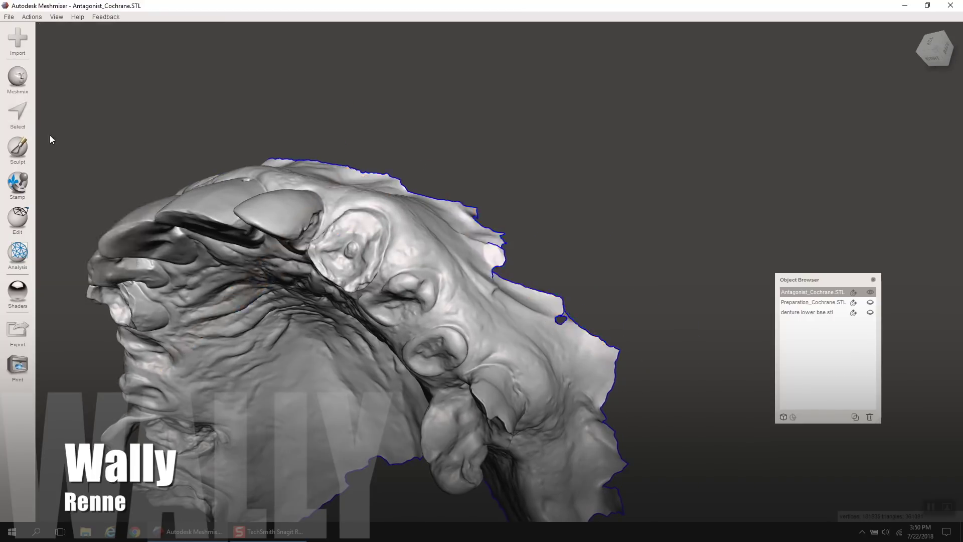
left_click(10, 115)
mouse_move(321, 298)
right_mouse_down()
mouse_move(400, 272)
mouse_move(364, 246)
right_mouse_up()
mouse_move(400, 74)
left_mouse_down()
mouse_move(423, 100)
mouse_move(387, 71)
left_mouse_up()
left_click(89, 274)
Lasso-select the jagged flaps along the buccal border above the premolars and molar and discard them.
scroll(301, 422, "down", 3)
mouse_move(303, 427)
right_mouse_down()
mouse_move(567, 197)
mouse_move(584, 266)
mouse_move(441, 333)
right_mouse_up()
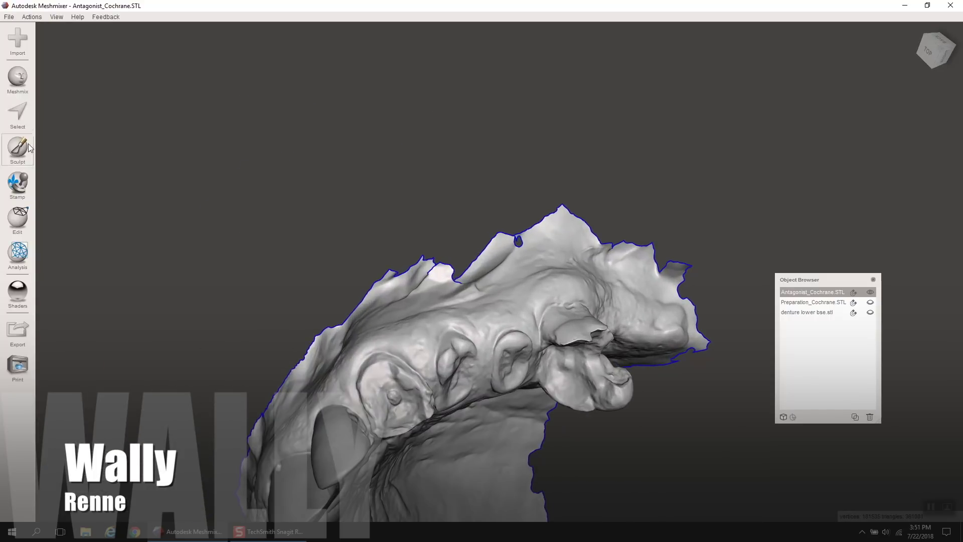
left_click(18, 112)
left_click_drag(295, 241, 427, 282)
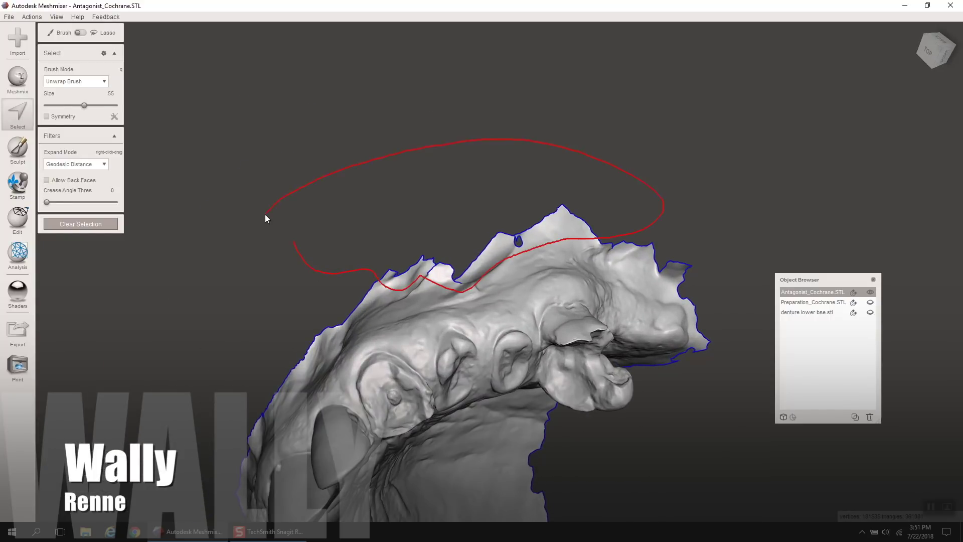
left_click_drag(265, 215, 281, 236)
left_click(85, 36)
left_click(147, 48)
Lasso-select the ragged flap on the outer border behind the molar and discard it.
mouse_move(447, 311)
right_mouse_down()
mouse_move(327, 295)
mouse_move(316, 270)
right_mouse_up()
left_click(22, 152)
left_click(19, 114)
mouse_move(375, 132)
left_mouse_down()
mouse_move(378, 174)
mouse_move(457, 228)
left_mouse_up()
left_click_drag(407, 156, 382, 151)
left_click(90, 32)
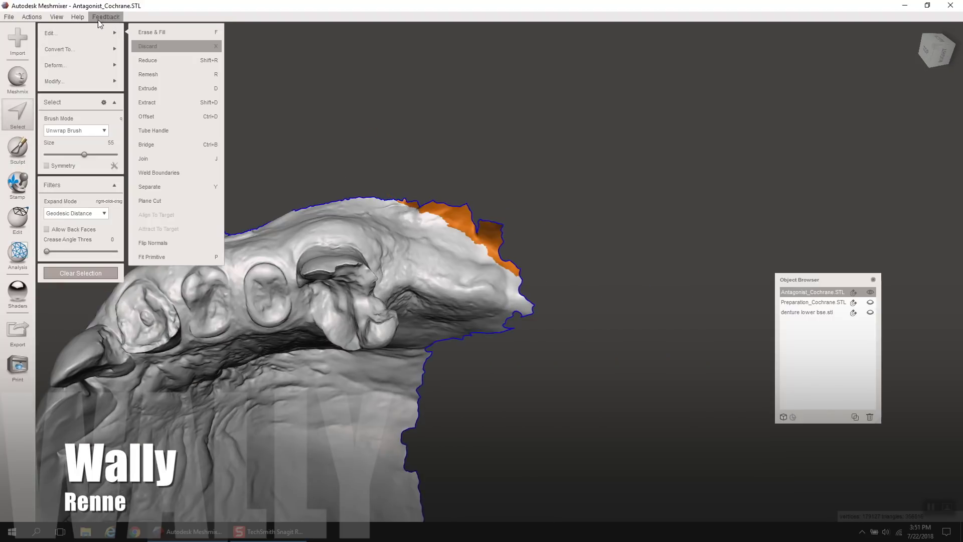
left_click(146, 48)
mouse_move(381, 321)
right_mouse_down()
mouse_move(427, 348)
mouse_move(408, 321)
right_mouse_up()
key("s")
left_click_drag(474, 244, 512, 294)
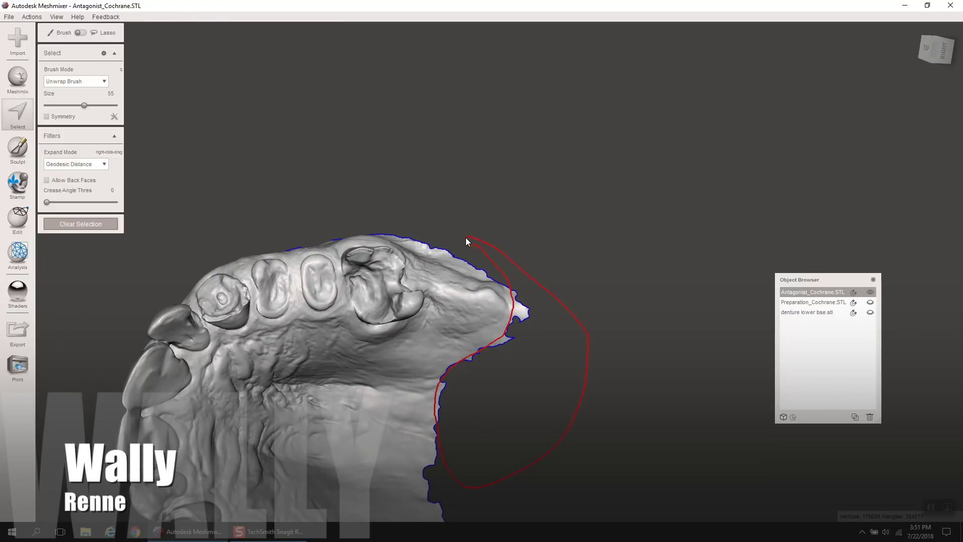
left_click_drag(459, 236, 274, 273)
left_click(56, 273)
Lasso-select the jagged posterior tip and the adjoining rear palate edge and discard those faces.
left_click(21, 115)
left_click_drag(468, 191, 528, 266)
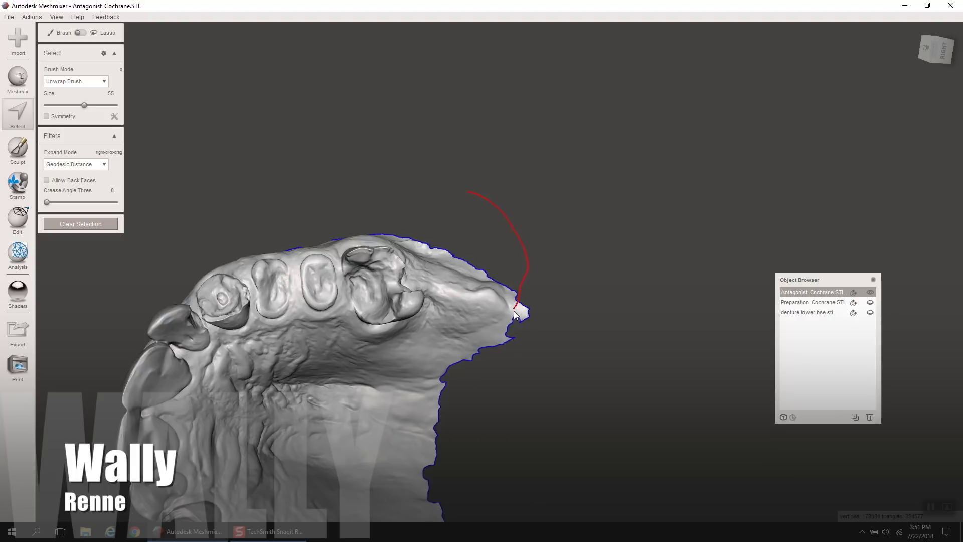
left_click_drag(454, 375, 554, 256)
left_click(90, 33)
left_click(148, 46)
Lasso-select the small defect on the outer border beside the canine region and discard it.
scroll(499, 352, "down", 3)
mouse_move(499, 351)
right_mouse_down()
mouse_move(463, 310)
mouse_move(534, 287)
right_mouse_up()
scroll(351, 376, "up", 5)
middle_click_drag(250, 419, 452, 374)
right_click_drag(451, 374, 346, 421)
key("s")
left_click_drag(417, 342, 346, 336)
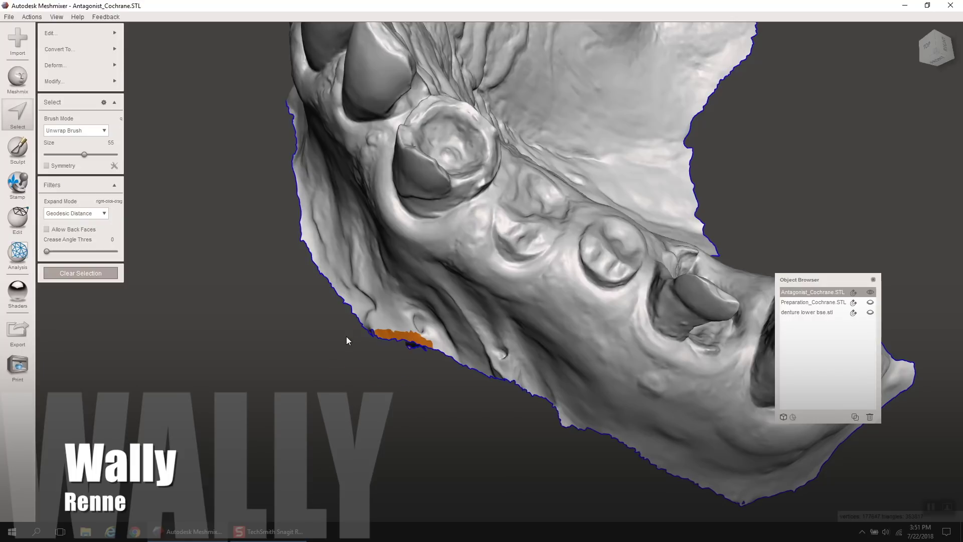
left_click(55, 45)
left_click(172, 43)
Set the selection brush size to 0, select the mesh's entire open border, and expand the selection by one ring.
mouse_move(383, 321)
right_mouse_down()
mouse_move(327, 254)
mouse_move(383, 326)
right_mouse_up()
left_click(18, 115)
scroll(362, 263, "up", 5)
double_click(249, 375)
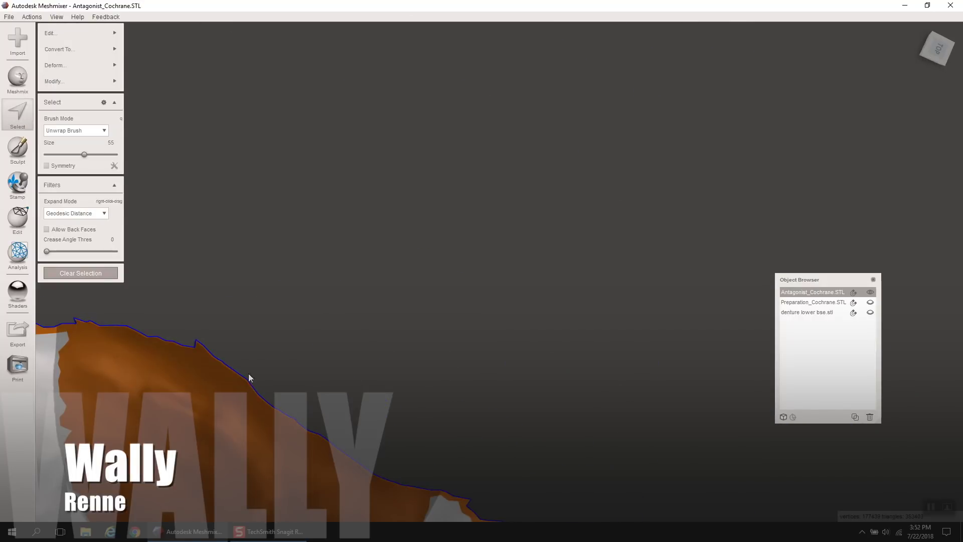
left_click(98, 272)
double_click(200, 344)
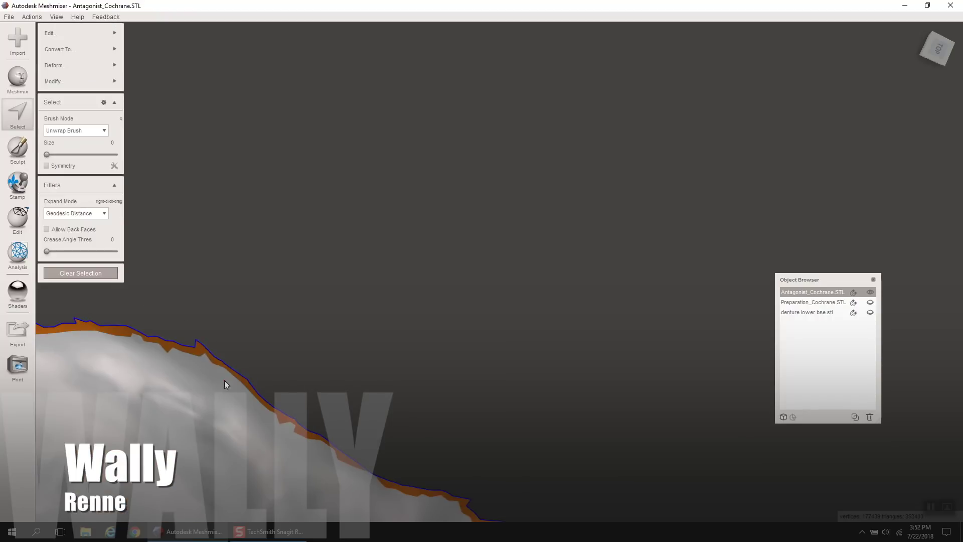
mouse_move(103, 80)
left_click(166, 110)
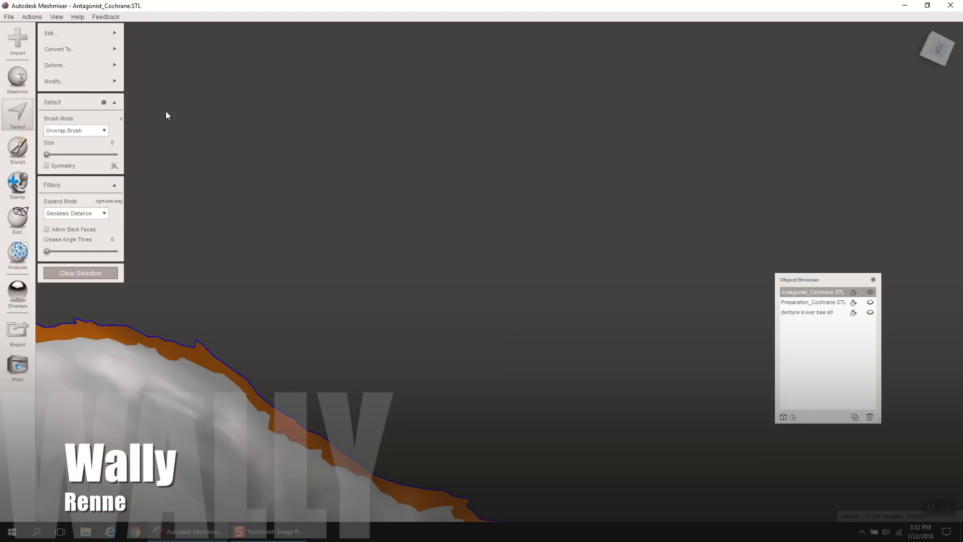
scroll(259, 248, "down", 5)
left_click(184, 214)
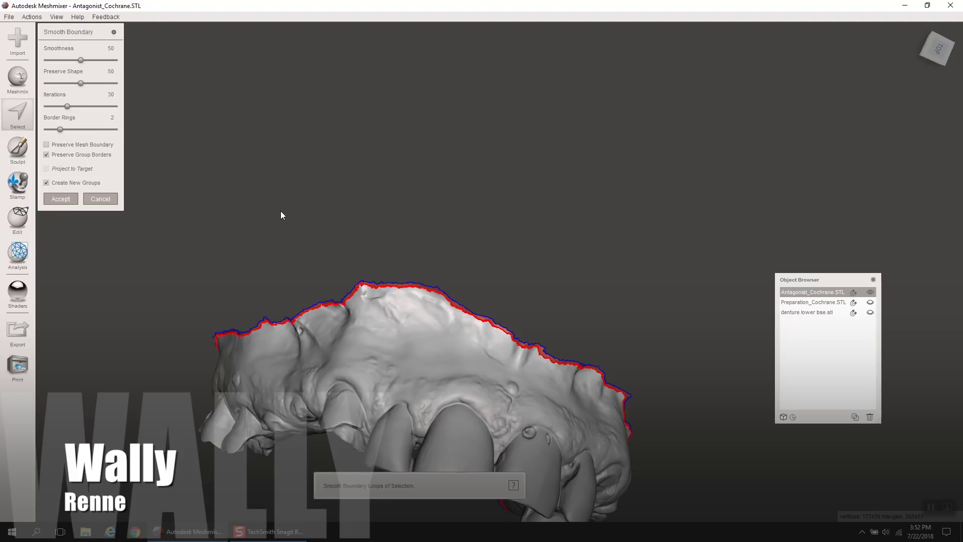
right_click_drag(281, 210, 448, 179)
scroll(302, 329, "up", 5)
right_click_drag(302, 329, 322, 396)
scroll(322, 397, "up", 4)
left_click(103, 197)
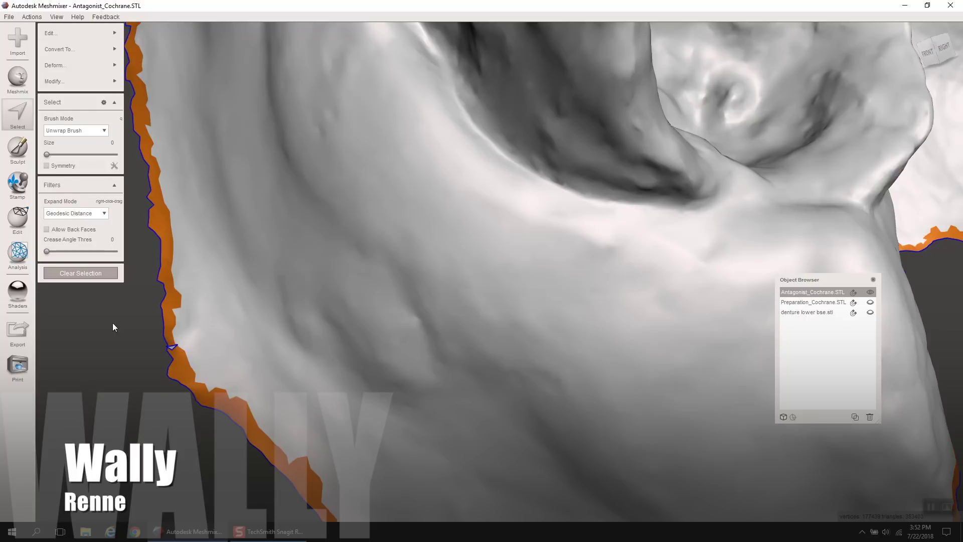
left_click(104, 273)
Select the small folded artifact on the outer border near the canine socket and discard its faces.
right_click_drag(174, 368, 59, 237)
left_click(19, 116)
left_click_drag(182, 374, 170, 366)
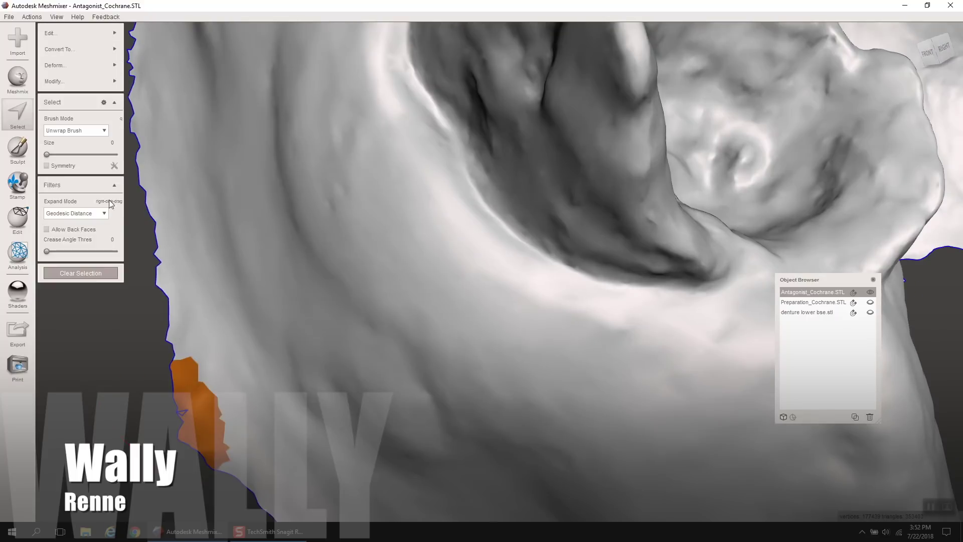
left_click(52, 33)
left_click(139, 43)
Lasso-select the notched border section containing the small hole beside the round socket and remove it.
scroll(244, 292, "down", 5)
right_click_drag(245, 292, 392, 211)
middle_click_drag(392, 210, 355, 280)
scroll(281, 265, "up", 5)
middle_click_drag(264, 301, 317, 317)
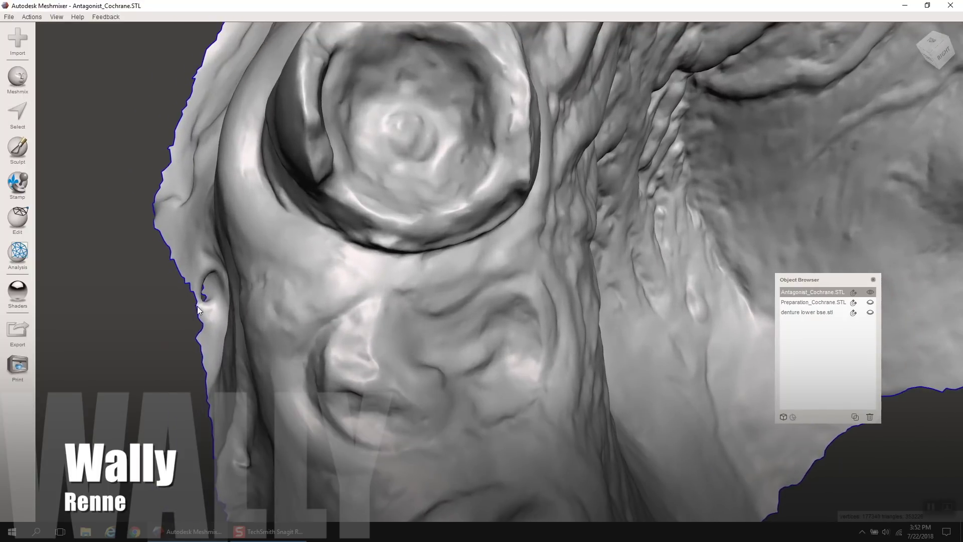
left_click(20, 120)
left_click_drag(177, 256, 159, 248)
left_click(103, 35)
left_click(138, 35)
Select the complete open border of the cleaned arch and expand the selection by one ring.
left_click(22, 123)
double_click(162, 181)
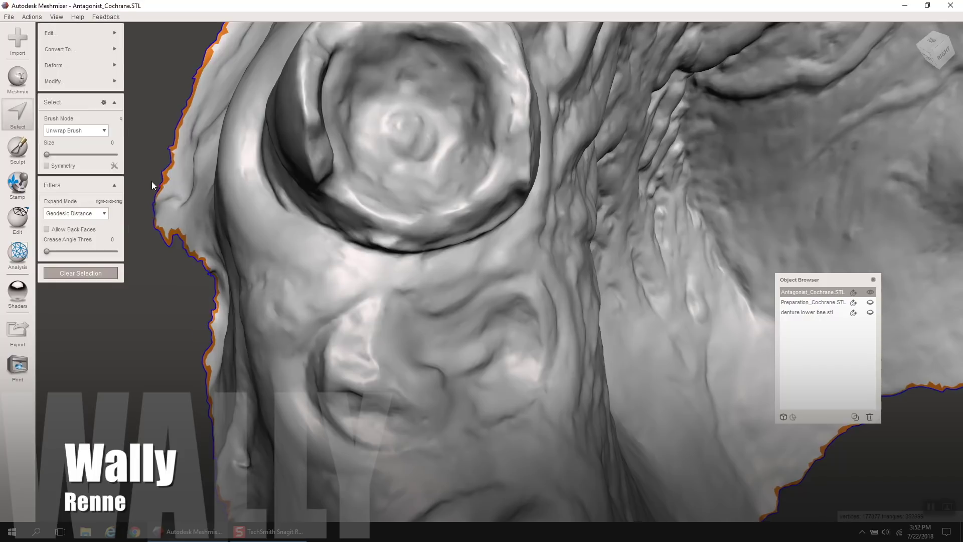
left_click(55, 81)
left_click(143, 103)
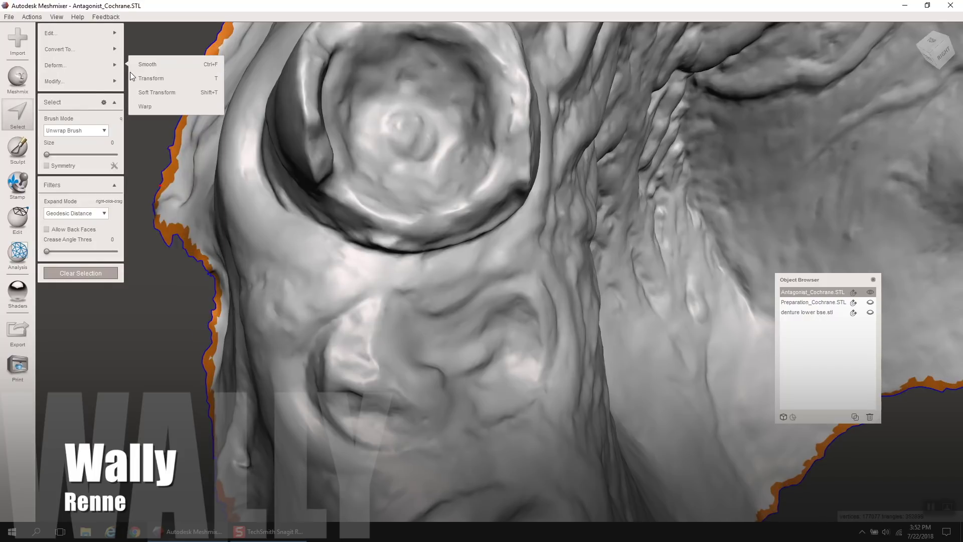
left_click(160, 214)
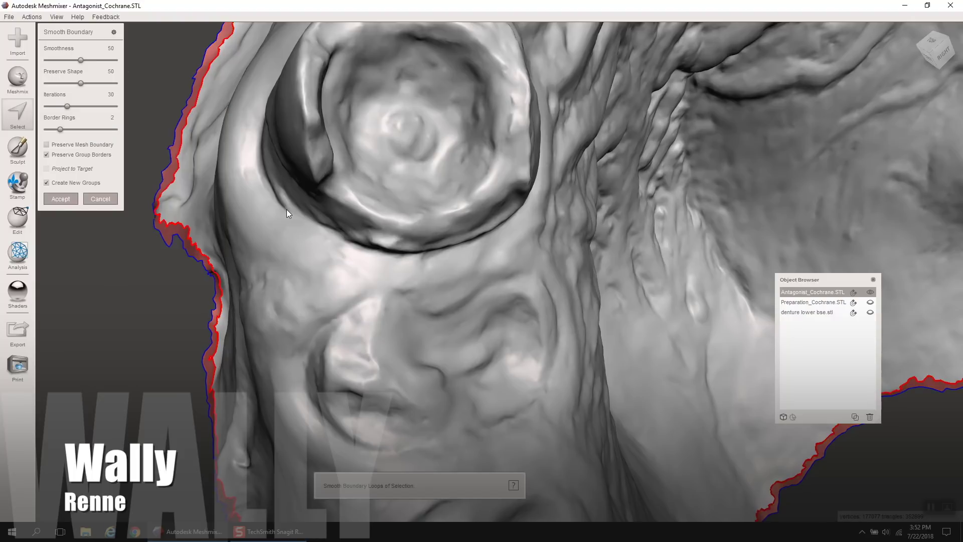
right_click_drag(287, 209, 141, 134)
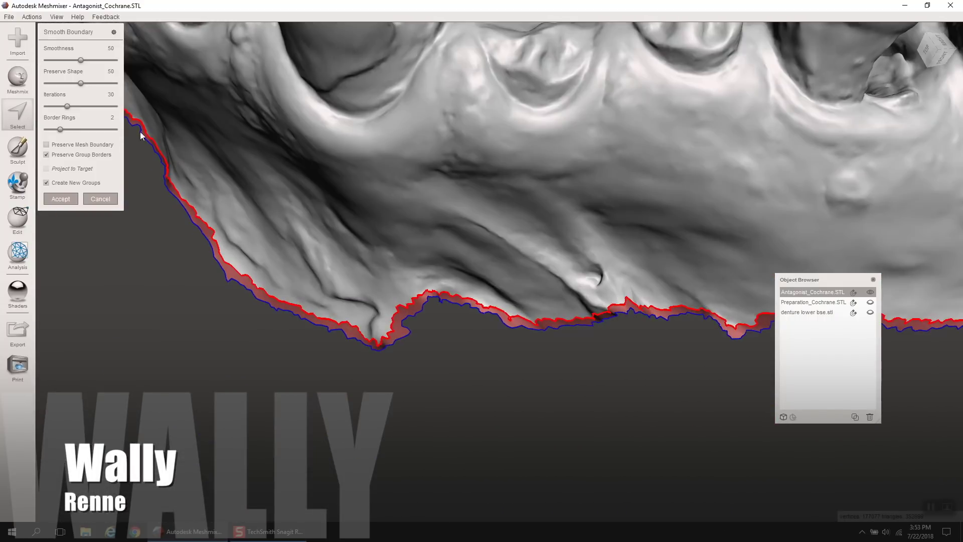
left_click(106, 198)
Expand the border selection by another ring and apply Smooth Boundary with smoothness 50 and 30 iterations.
mouse_move(92, 83)
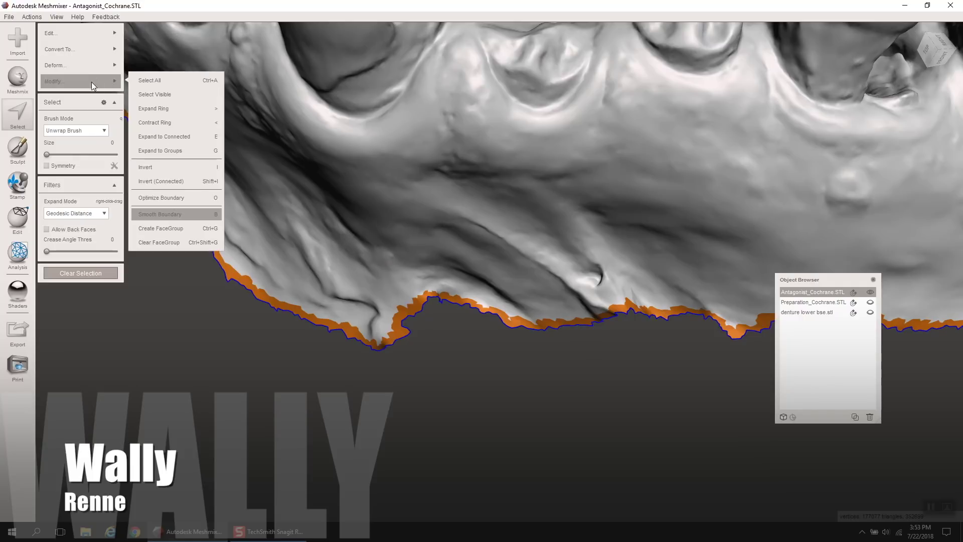
left_click(161, 109)
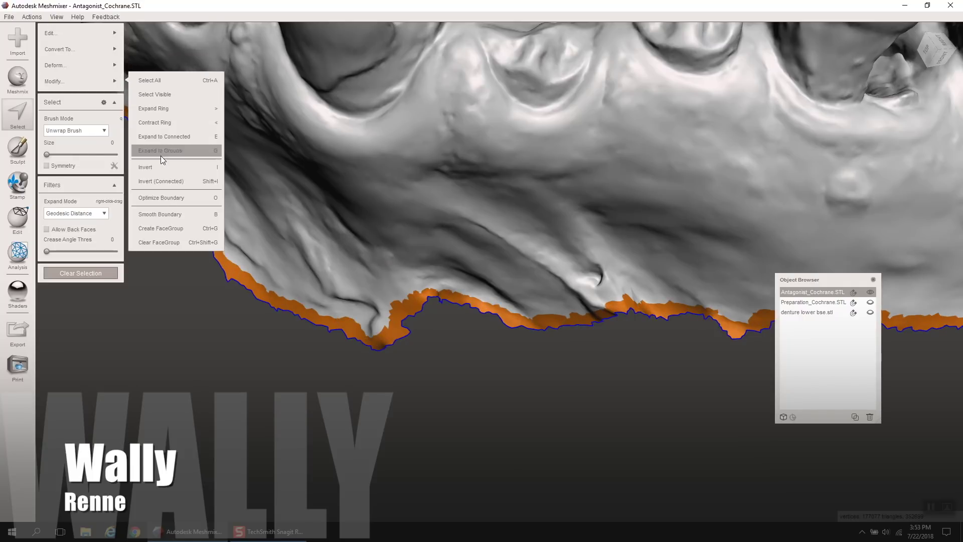
left_click(154, 214)
scroll(373, 351, "down", 5)
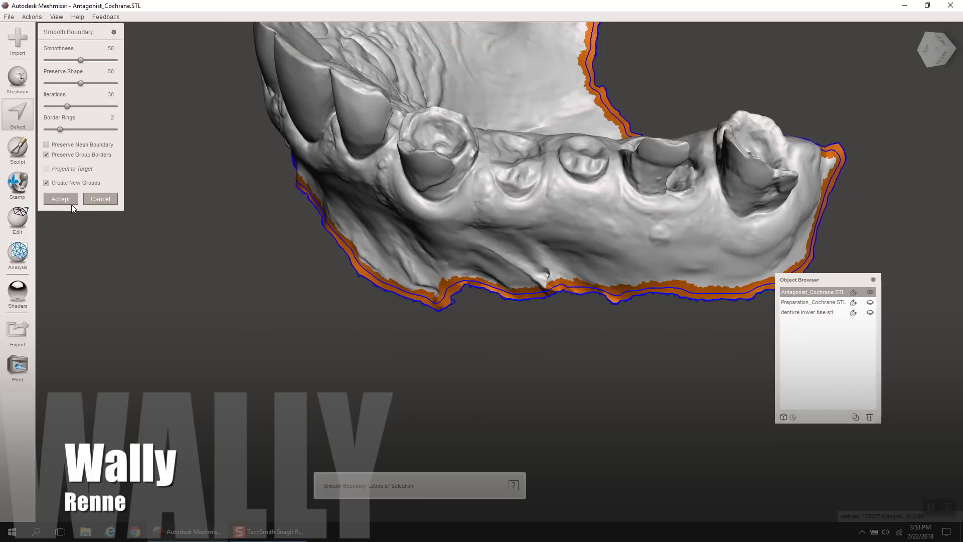
left_click(60, 199)
Transform the selected border strip upward, away from the teeth, to stretch it into tall base walls.
right_click_drag(462, 311, 301, 181)
mouse_move(98, 75)
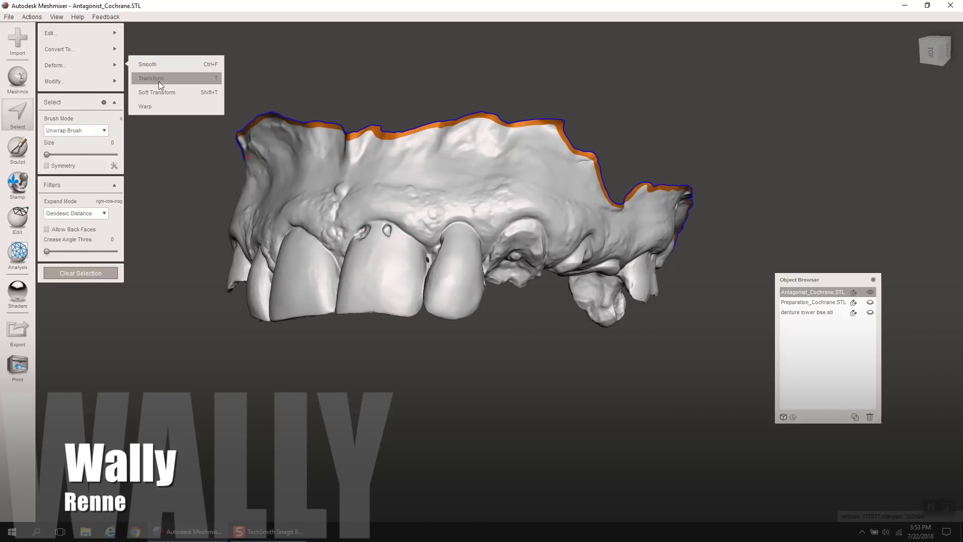
left_click(203, 82)
right_click_drag(596, 188, 507, 213)
left_click_drag(453, 220, 449, 147)
right_click_drag(448, 149, 429, 261)
left_click_drag(461, 179, 450, 125)
right_click_drag(450, 124, 435, 228)
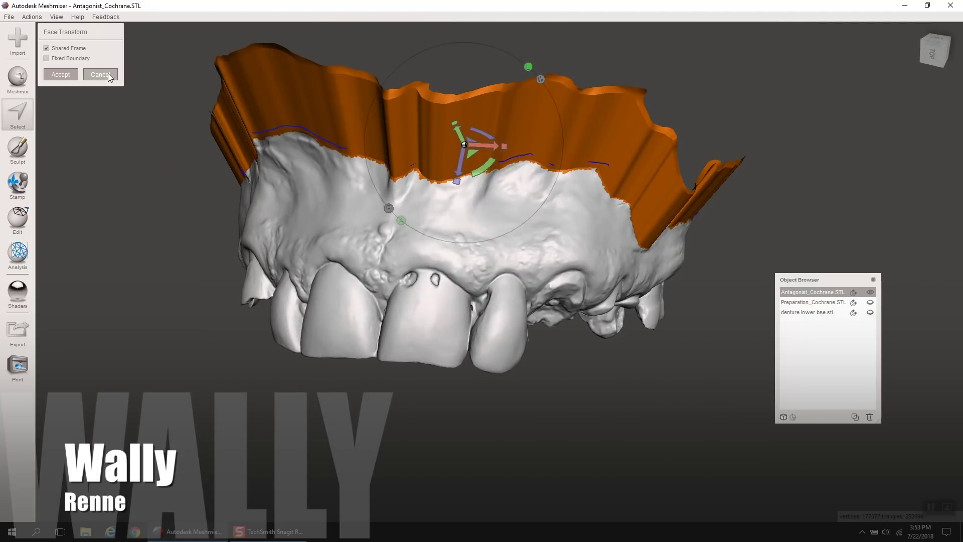
Shift the stretched border along the green axis to align the rear palate wall, and accept the transform.
right_click_drag(250, 146, 468, 301)
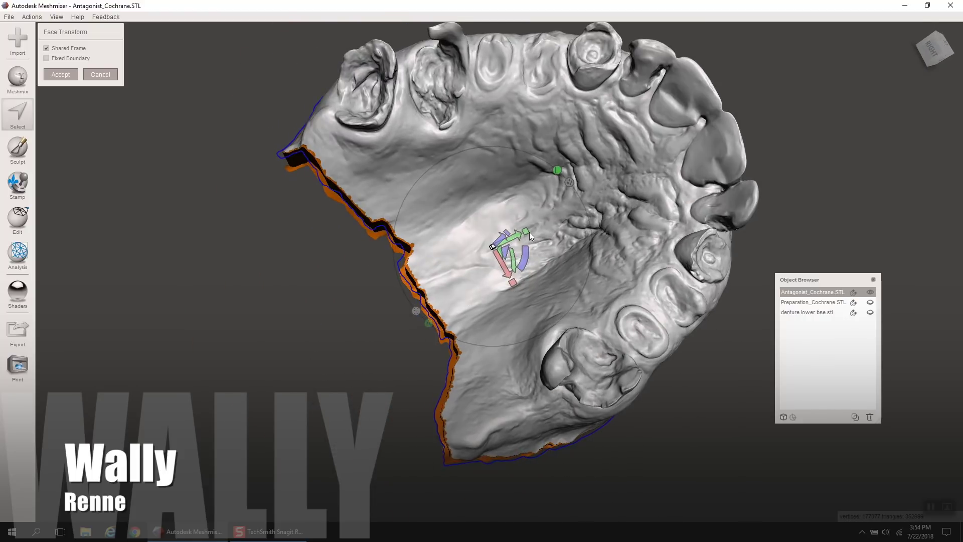
left_click_drag(526, 231, 554, 219)
right_click_drag(508, 275, 600, 332)
right_click_drag(510, 251, 381, 116)
left_click(66, 76)
Close the open base by running the Inspector's Auto Repair All with Flat Fill.
left_click(17, 221)
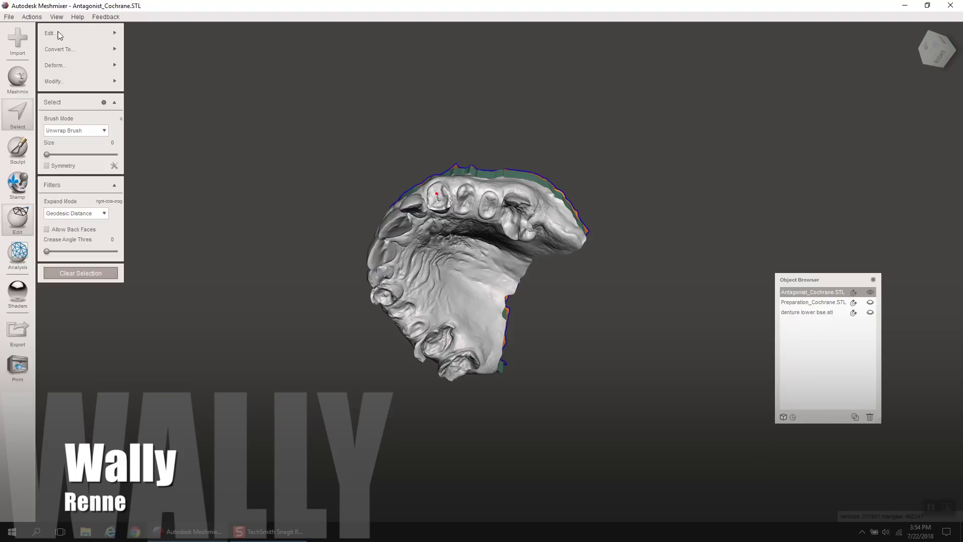
left_click(12, 261)
left_click(85, 33)
left_click(105, 108)
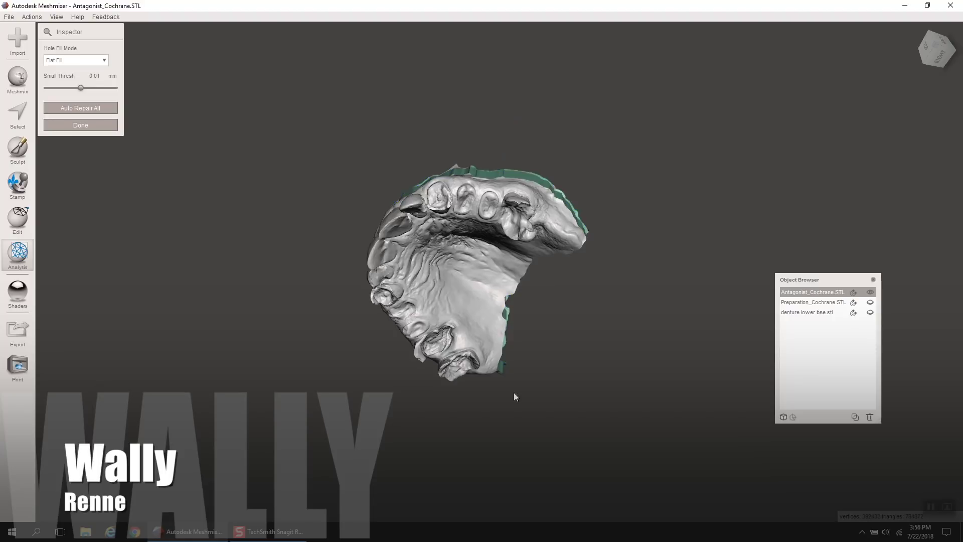
right_click_drag(513, 395, 482, 323)
scroll(484, 252, "up", 3)
right_click_drag(484, 253, 479, 221)
left_click(78, 125)
Select the model base's side walls and flat bottom surface, then start transforming the selected region.
right_click_drag(577, 301, 401, 241)
left_click(17, 113)
right_click_drag(565, 196, 556, 266)
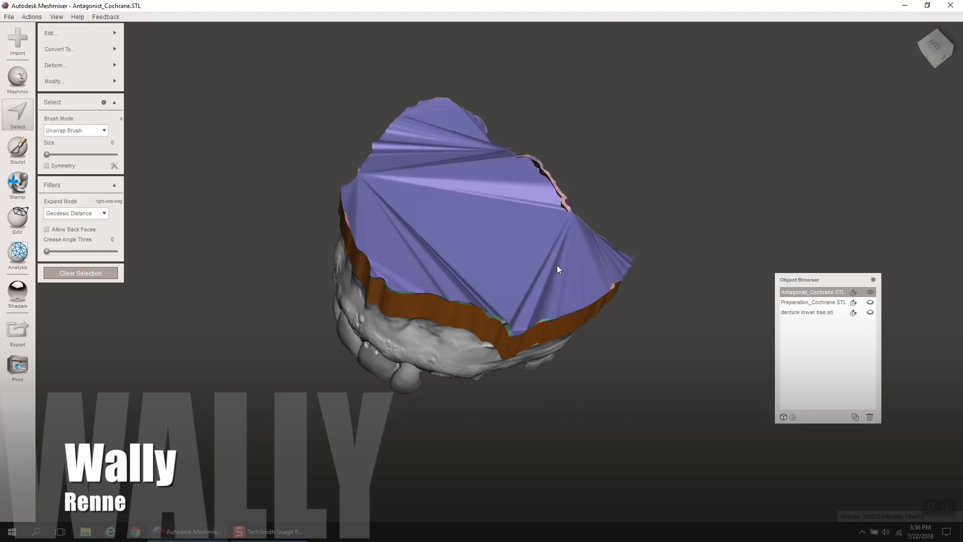
right_click_drag(503, 411, 541, 292)
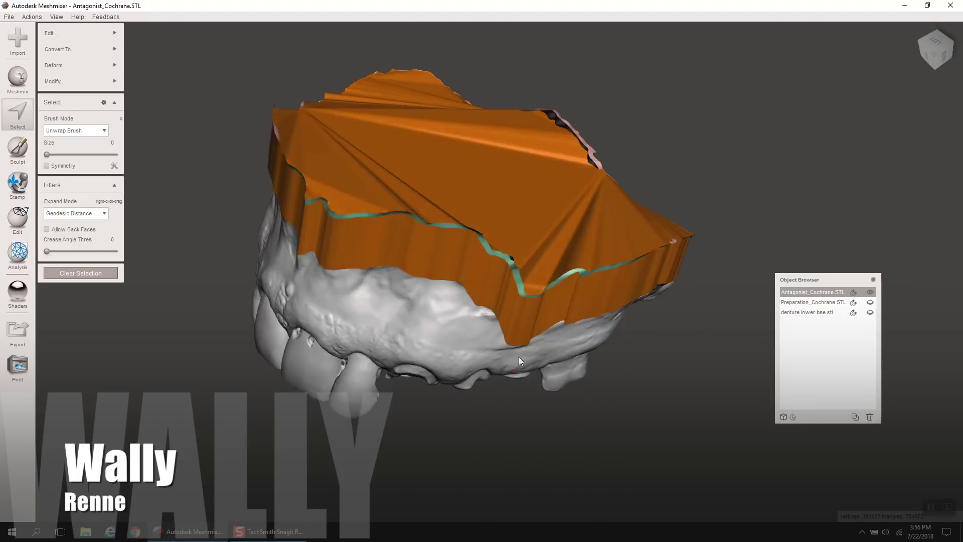
right_click_drag(403, 371, 390, 293)
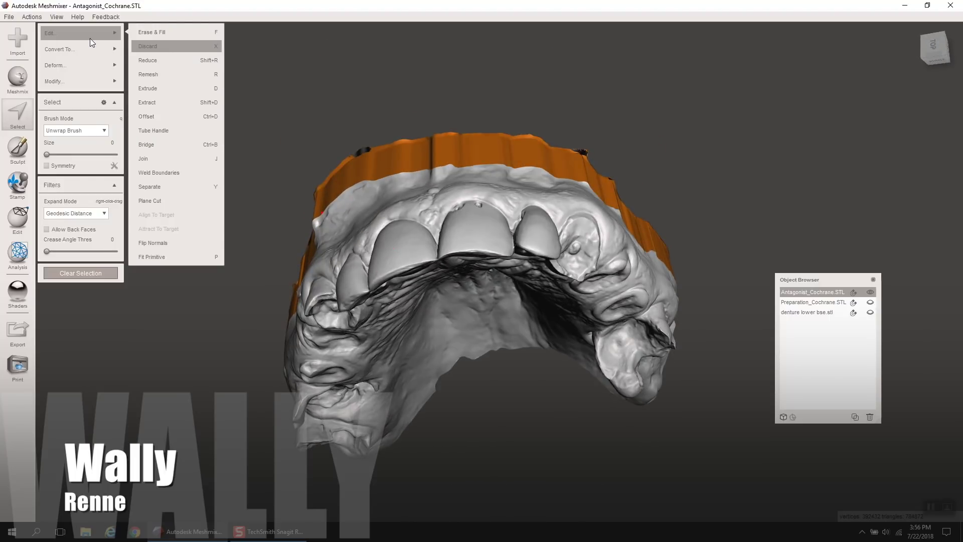
mouse_move(89, 59)
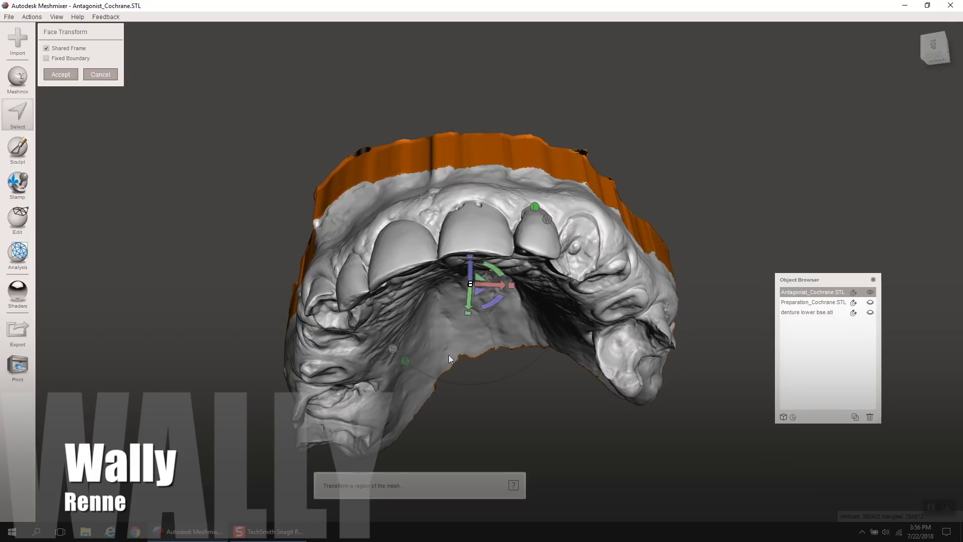
Shift the selected base toward the rear and scale it outward so it extends beyond the scan border all around.
right_click_drag(450, 355, 477, 308)
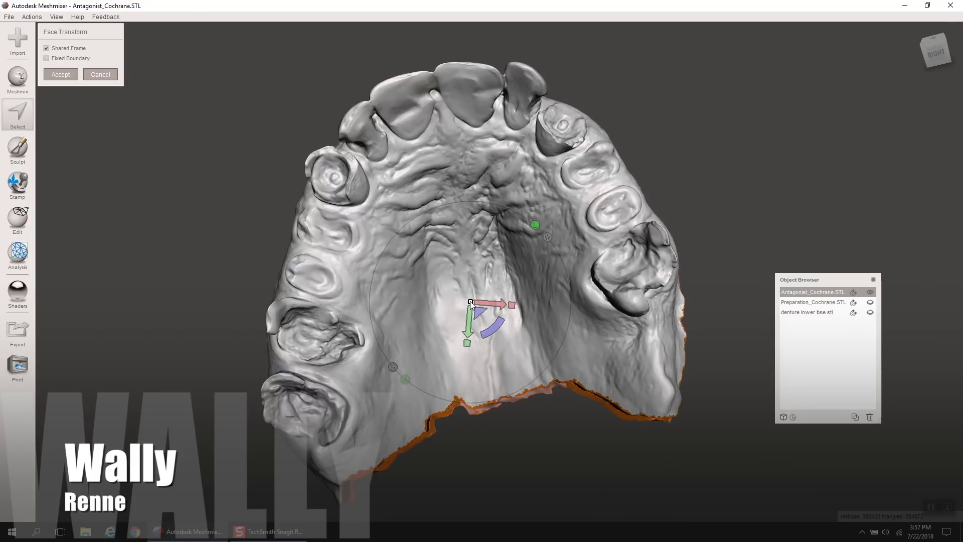
left_click_drag(470, 317, 473, 331)
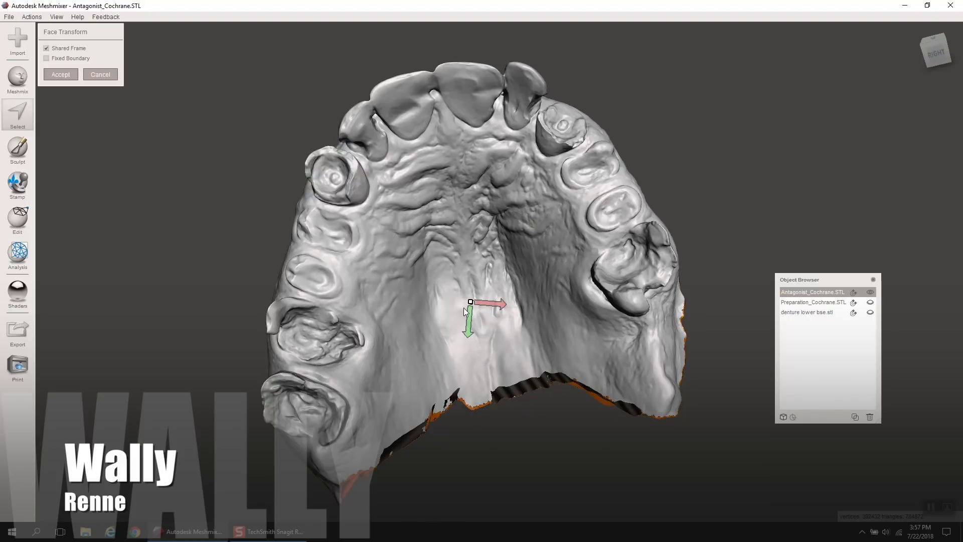
right_click_drag(483, 286, 461, 417)
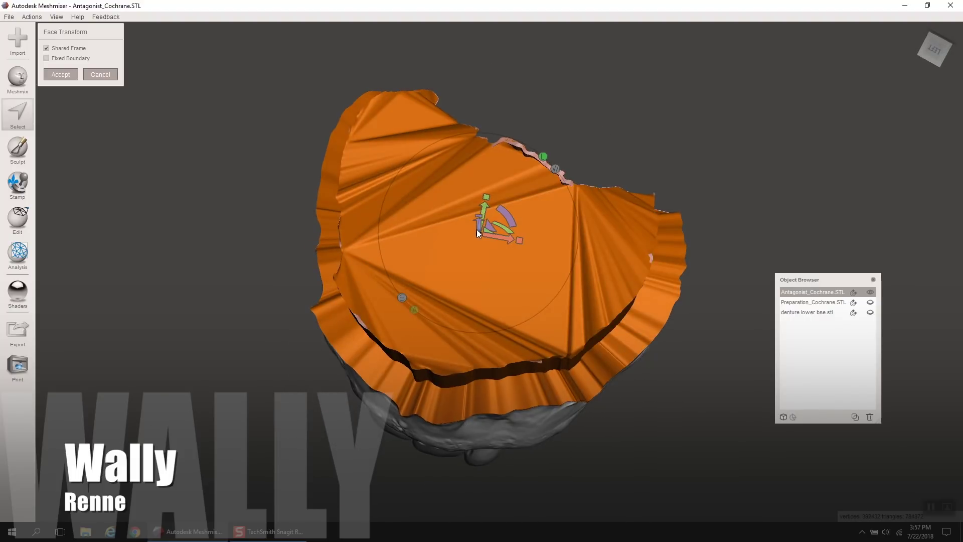
left_click_drag(480, 229, 498, 154)
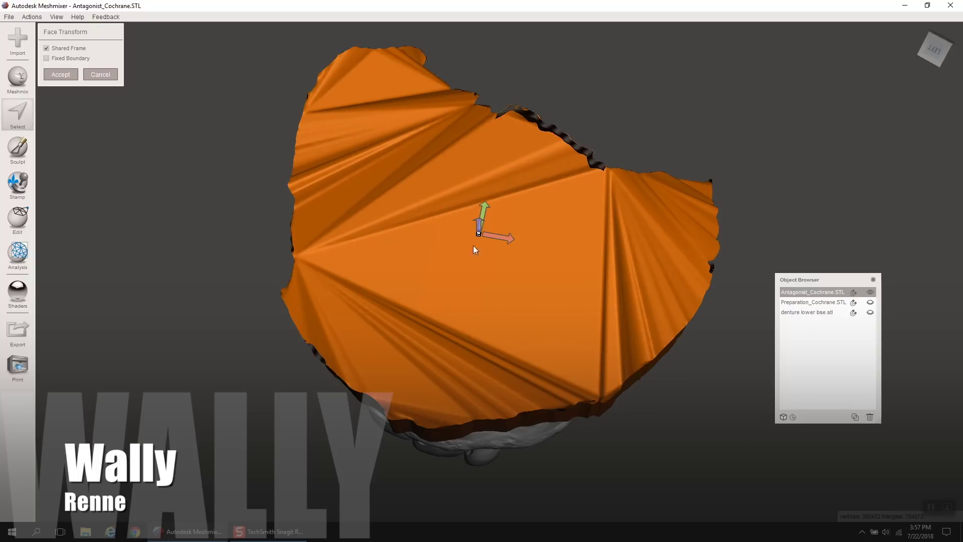
Tilt the enlarged base slightly about the red axis to level it with the arch, and accept the transform.
right_click_drag(467, 268, 559, 242)
left_click_drag(558, 310, 554, 313)
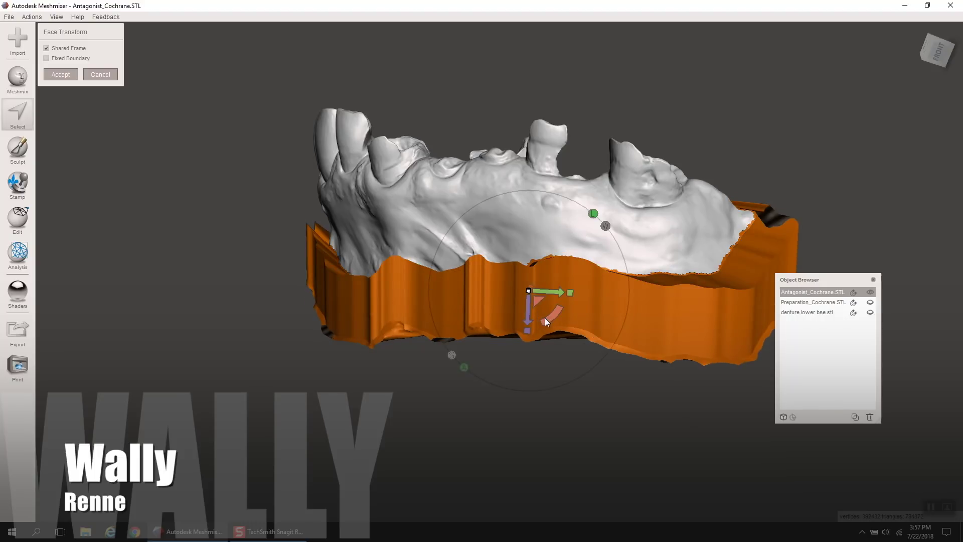
left_click_drag(545, 320, 549, 311)
right_click_drag(549, 311, 570, 299)
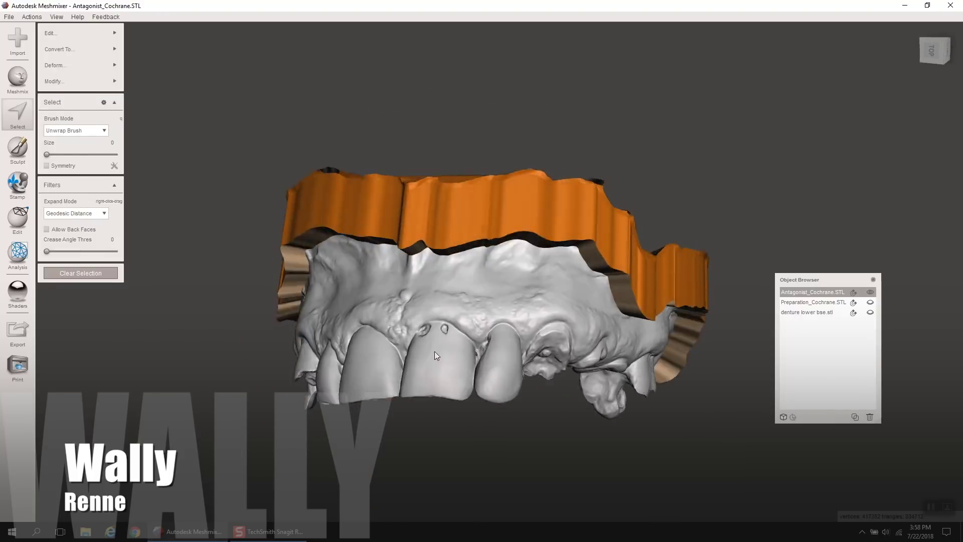
Replace the current selection with the ledge joining scan and base, allow back faces, and apply Smooth Boundary to it.
right_click_drag(434, 351, 469, 220)
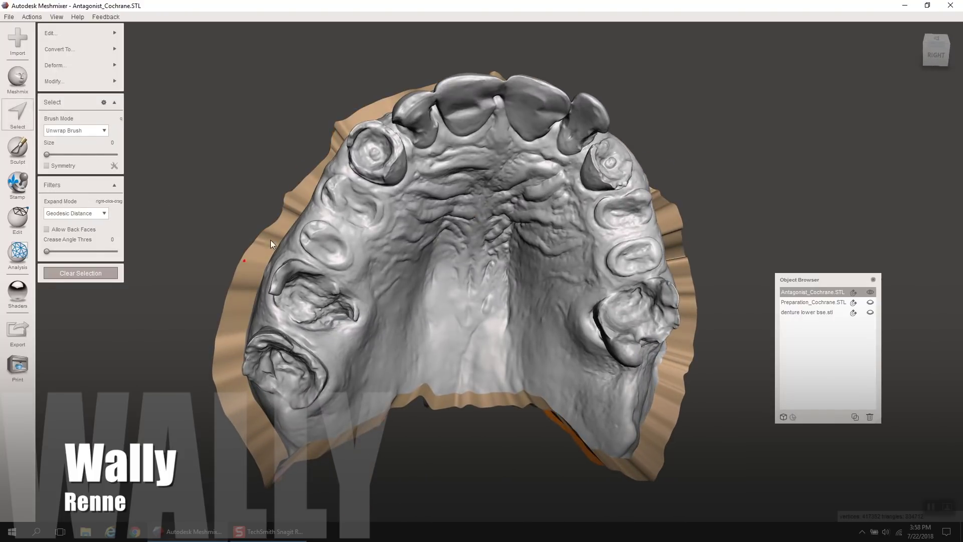
left_click(96, 273)
double_click(236, 308)
left_click(95, 229)
right_click_drag(321, 225, 329, 293)
mouse_move(81, 80)
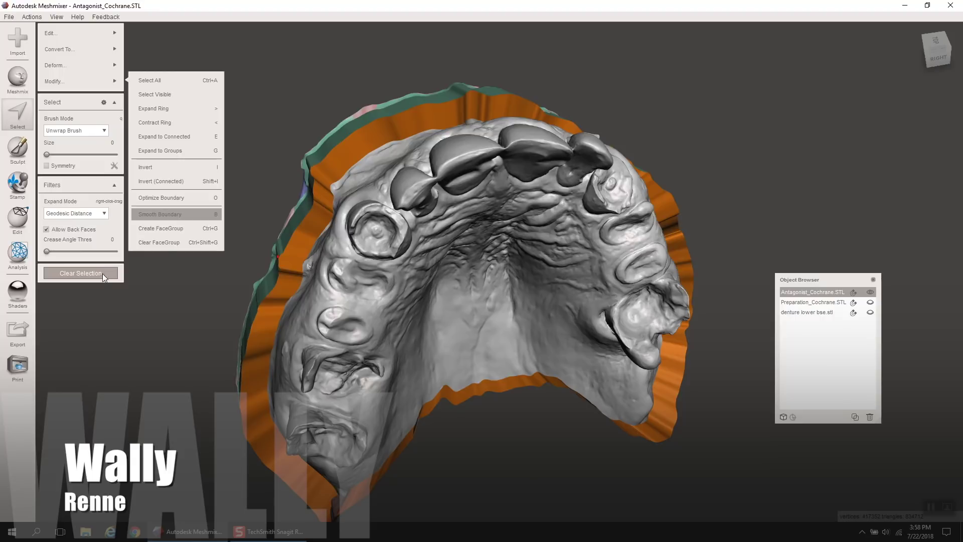
key("b")
key("a")
Smooth the ridged ledge and base edge around the arch with a sculpting brush at strength 96 and size 38.
right_click_drag(475, 333, 474, 272)
right_click_drag(147, 240, 287, 272)
left_click(18, 149)
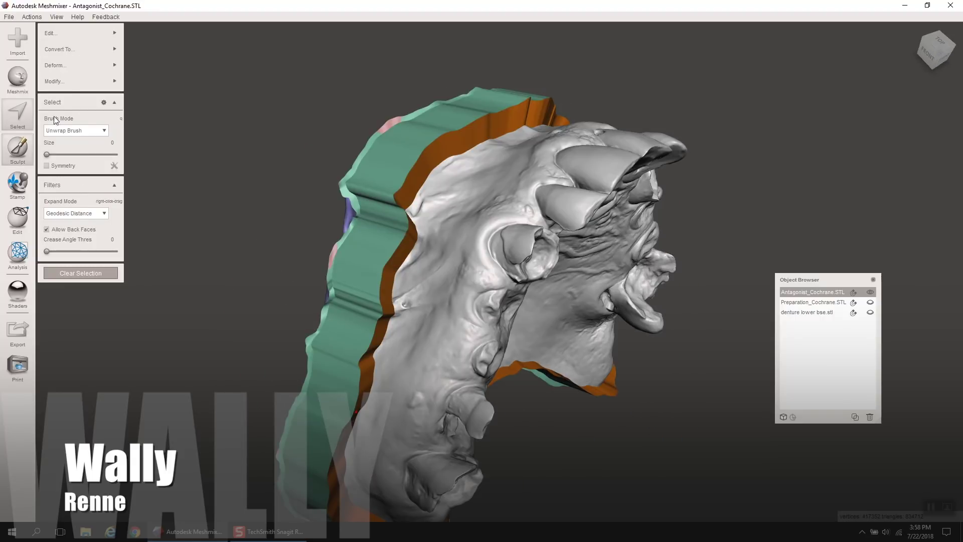
mouse_move(75, 55)
left_click(224, 173)
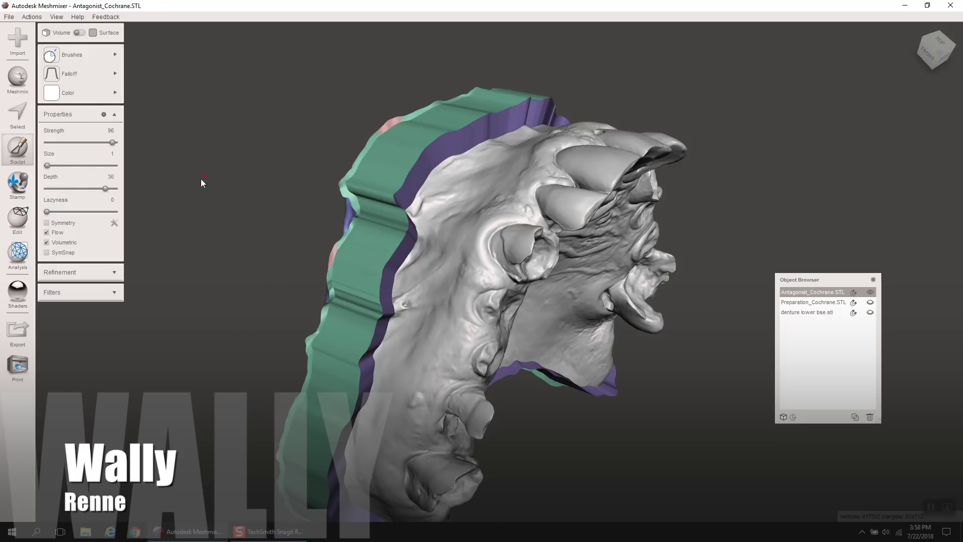
right_click_drag(282, 179, 282, 207)
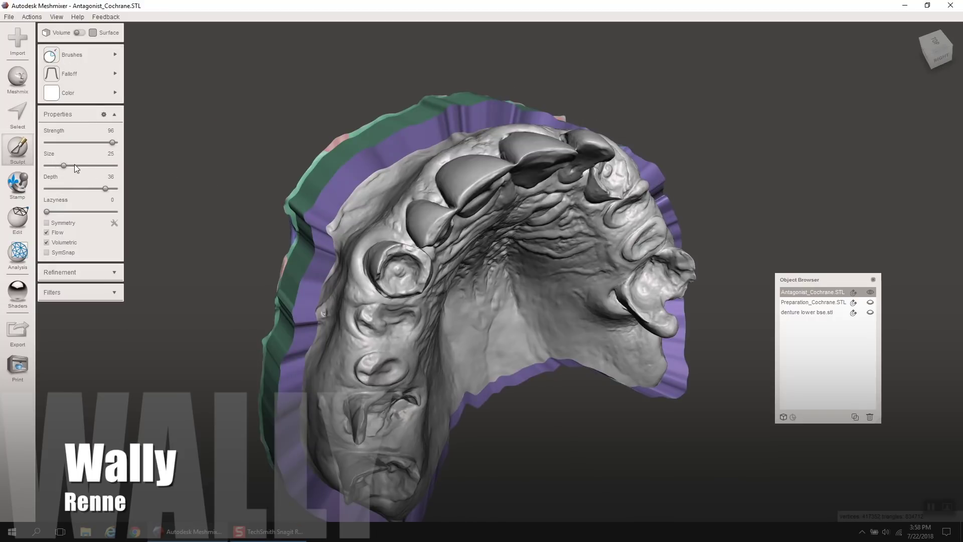
left_click_drag(64, 165, 73, 165)
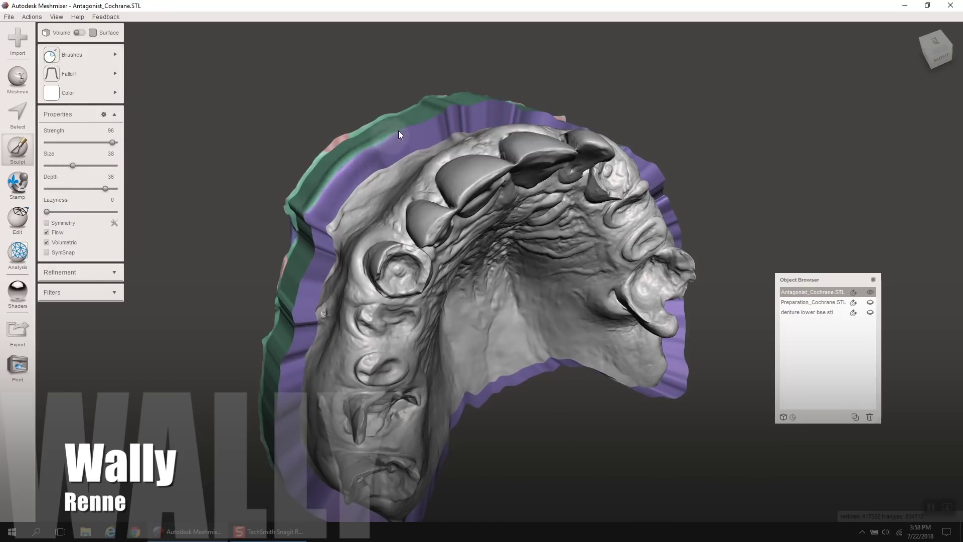
right_click_drag(419, 124, 432, 149)
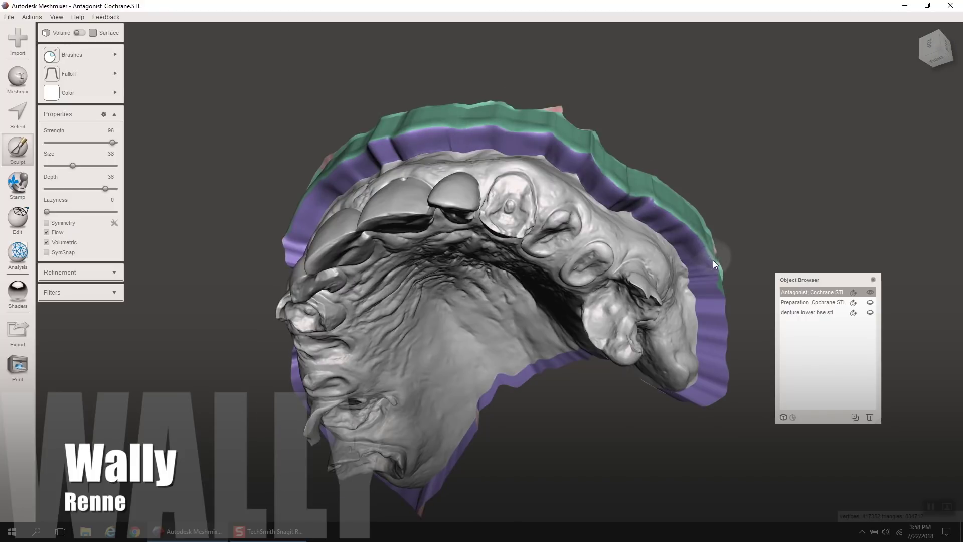
right_click_drag(694, 405, 503, 454)
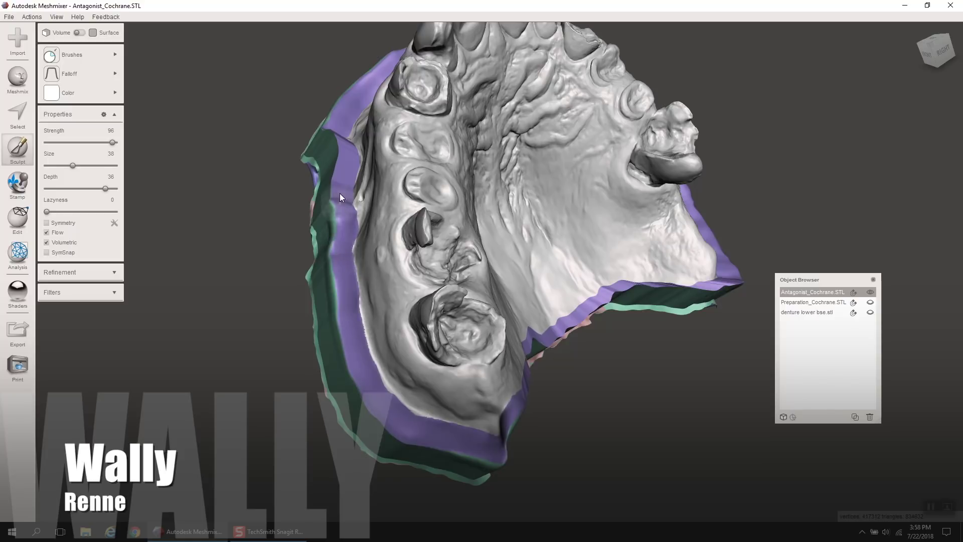
right_click_drag(341, 167, 32, 174)
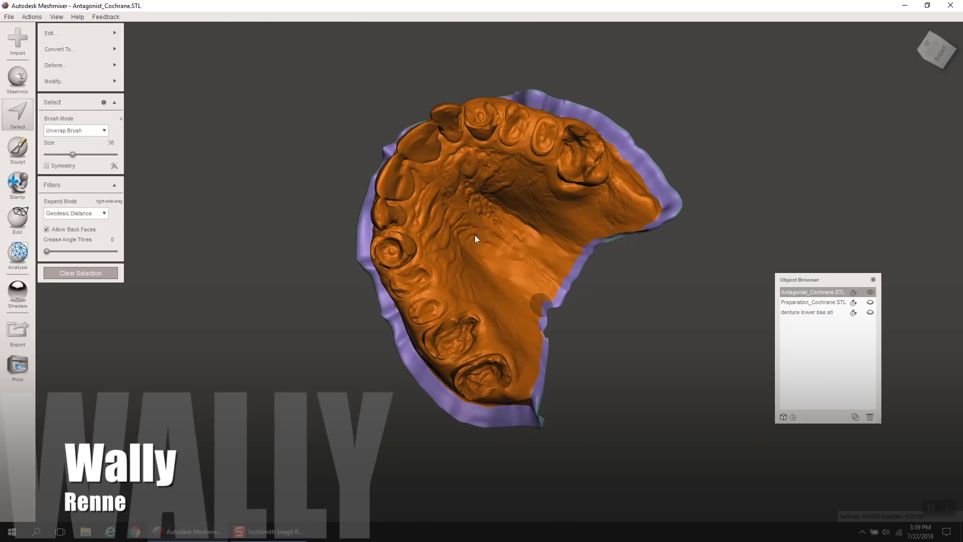
left_click(70, 35)
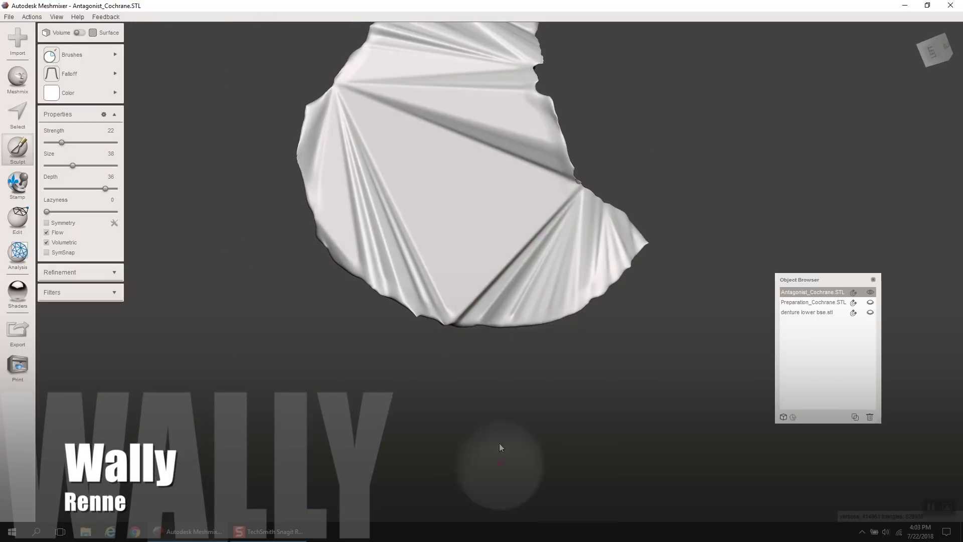
Paint-select the rearmost molar, including its outer side, with the Unwrap Brush at size 38.
right_click_drag(500, 448, 428, 374)
right_click_drag(410, 314, 595, 321)
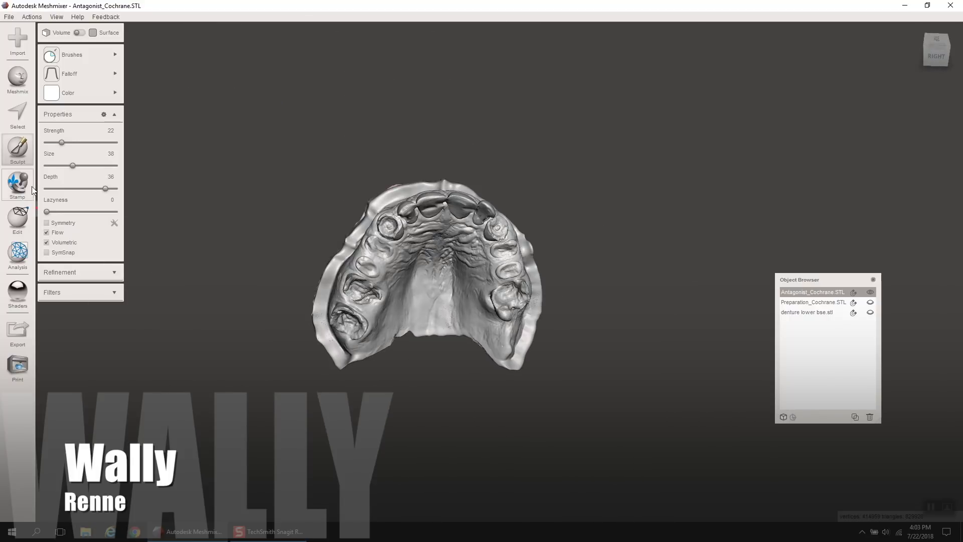
left_click(17, 115)
scroll(351, 271, "up", 5)
right_click_drag(392, 323, 481, 316)
scroll(481, 315, "up", 3)
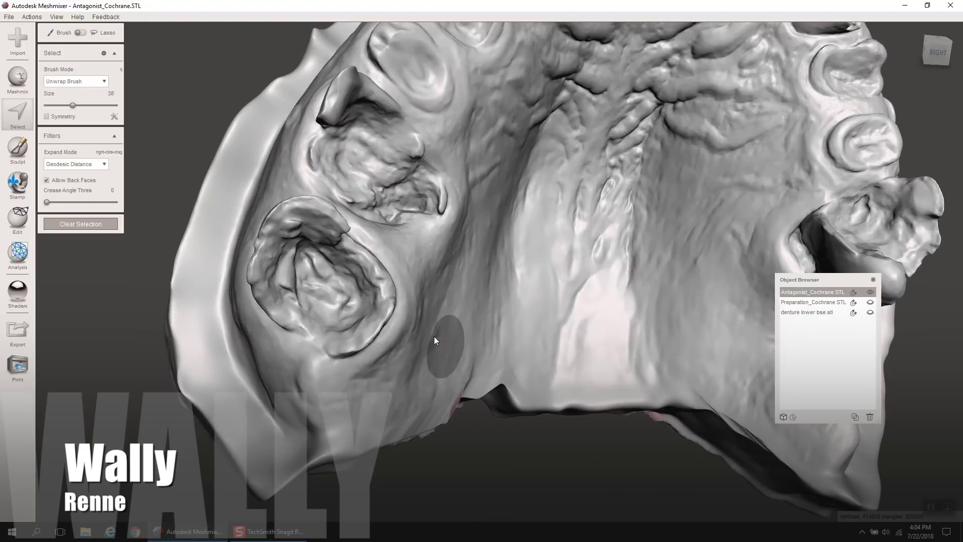
mouse_move(326, 326)
left_mouse_down()
mouse_move(336, 329)
mouse_move(333, 253)
mouse_move(288, 274)
mouse_move(310, 222)
mouse_move(361, 279)
mouse_move(354, 305)
left_mouse_up()
right_click_drag(354, 305, 282, 161)
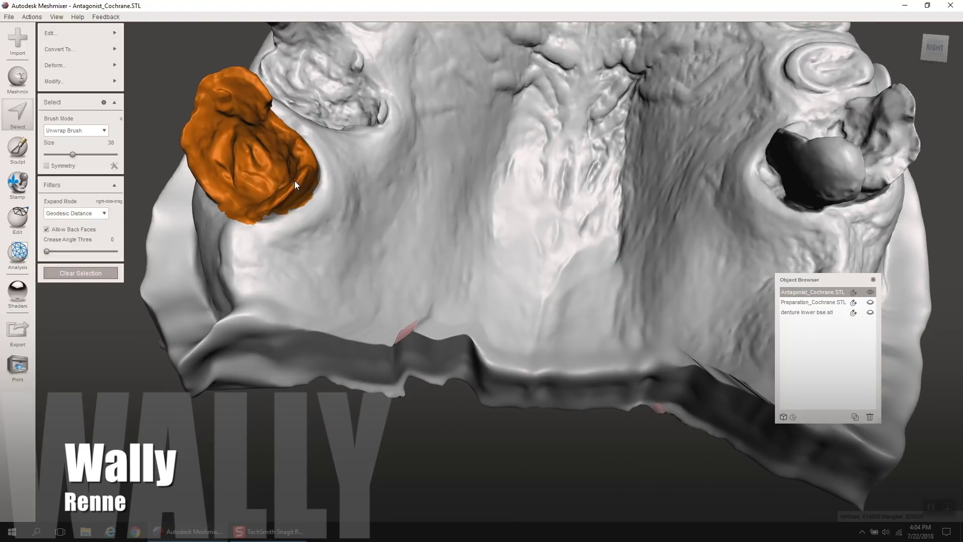
right_click_drag(274, 200, 567, 303)
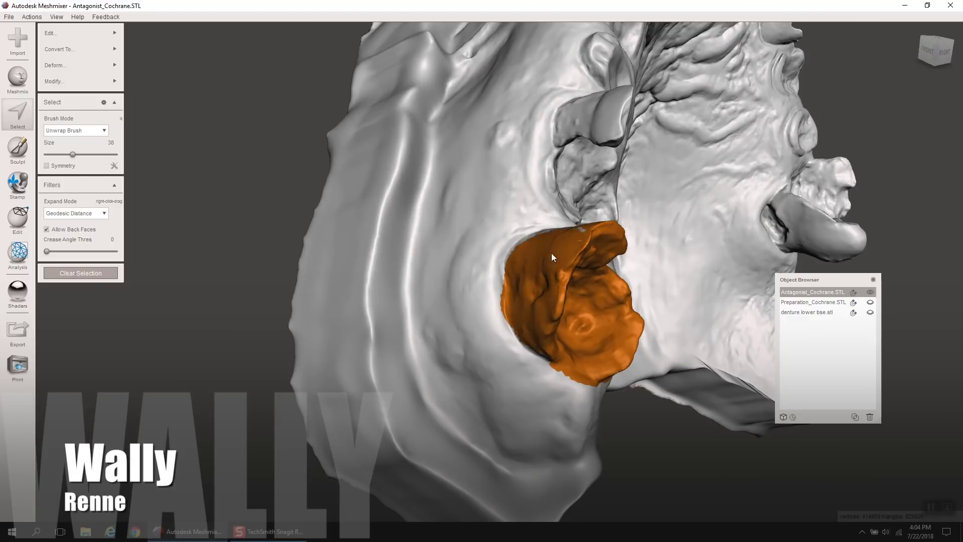
right_click_drag(552, 253, 423, 209)
mouse_move(369, 355)
left_mouse_down()
mouse_move(426, 350)
mouse_move(449, 336)
left_mouse_up()
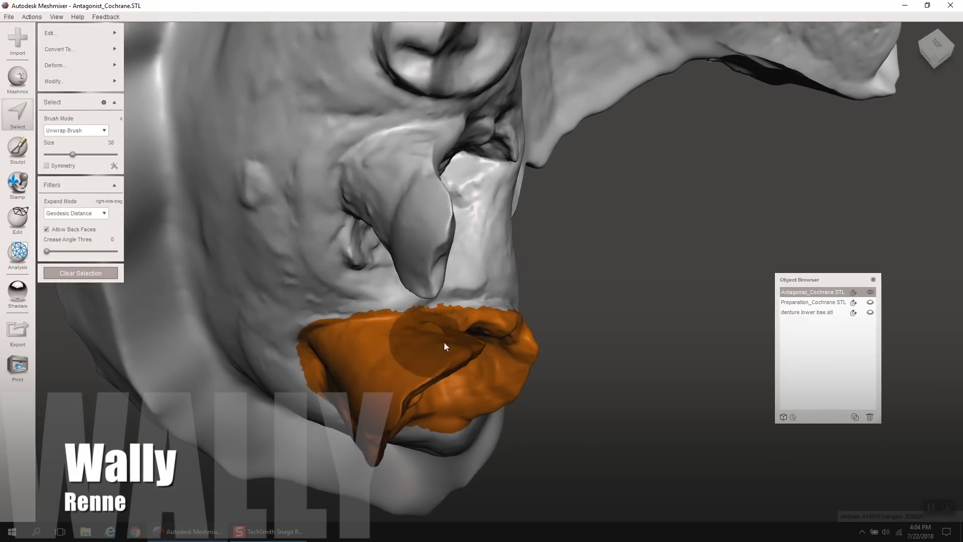
Extend the brush selection over the neighbouring molar and the premolar stump in front of it.
mouse_move(426, 342)
right_mouse_down()
mouse_move(428, 414)
mouse_move(411, 351)
right_mouse_up()
mouse_move(361, 341)
left_mouse_down()
mouse_move(395, 297)
mouse_move(362, 218)
mouse_move(398, 234)
mouse_move(323, 279)
left_mouse_up()
right_click_drag(323, 278, 487, 262)
mouse_move(487, 263)
left_mouse_down()
mouse_move(444, 245)
mouse_move(477, 173)
left_mouse_up()
right_click_drag(452, 254, 290, 477)
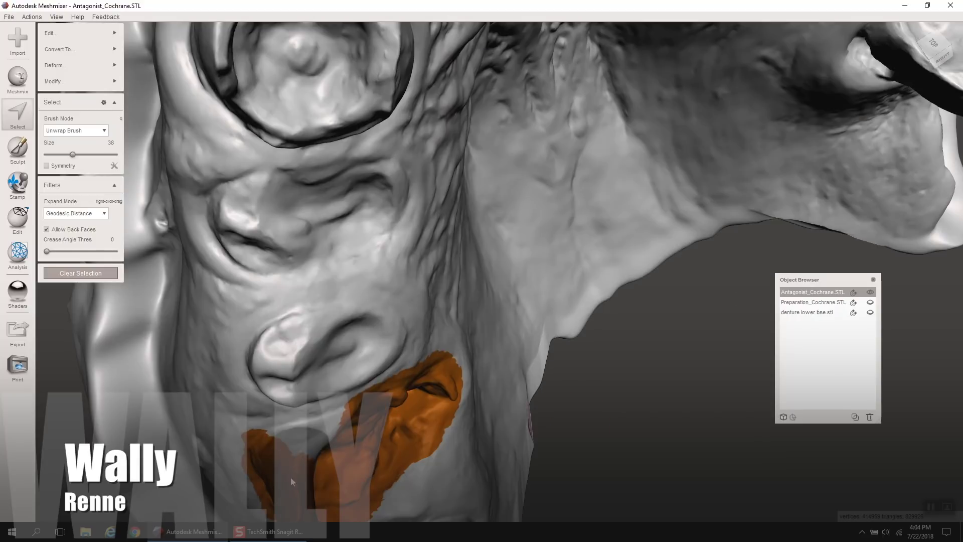
mouse_move(327, 462)
left_mouse_down()
mouse_move(336, 399)
mouse_move(308, 361)
mouse_move(337, 351)
left_mouse_up()
right_click_drag(338, 350, 255, 317)
Reduce the selection brush to size 35 and add the next premolar and the canine, covering its outer side.
left_click_drag(73, 155, 70, 154)
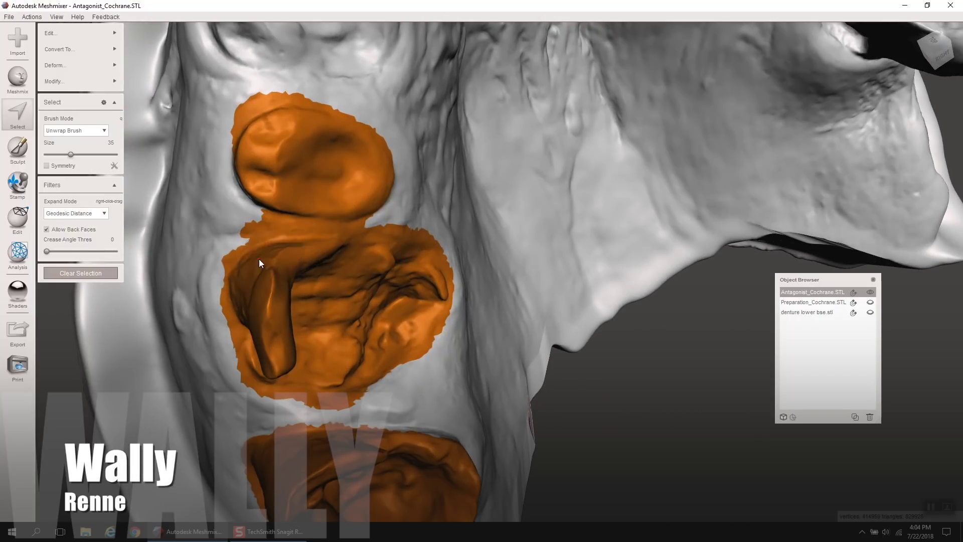
mouse_move(258, 259)
right_mouse_down()
mouse_move(311, 290)
mouse_move(410, 422)
right_mouse_up()
mouse_move(321, 296)
left_mouse_down()
mouse_move(365, 277)
mouse_move(341, 246)
mouse_move(296, 275)
left_mouse_up()
right_click_drag(293, 252, 374, 261)
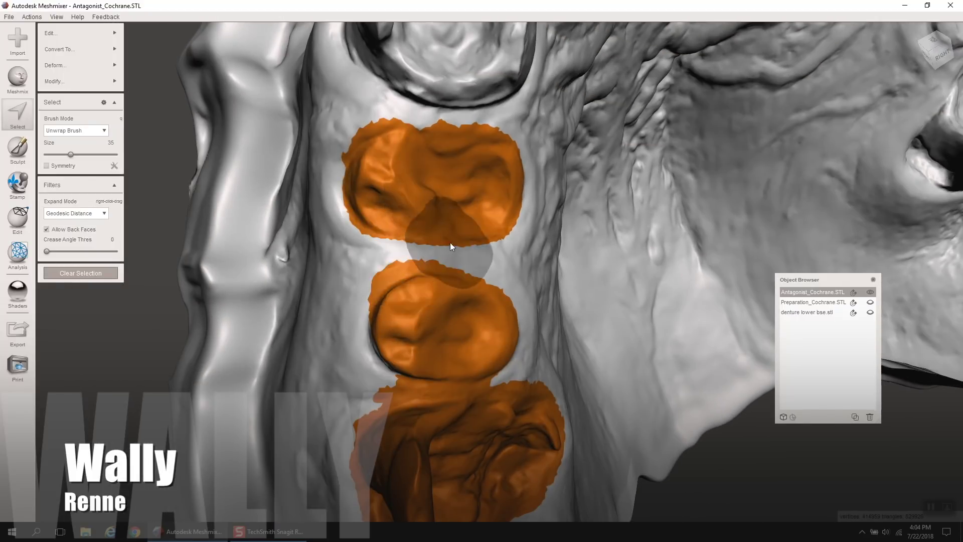
right_click_drag(447, 247, 495, 339)
mouse_move(495, 339)
left_mouse_down()
mouse_move(508, 285)
mouse_move(476, 241)
left_mouse_up()
mouse_move(476, 242)
right_mouse_down()
mouse_move(326, 288)
mouse_move(396, 310)
right_mouse_up()
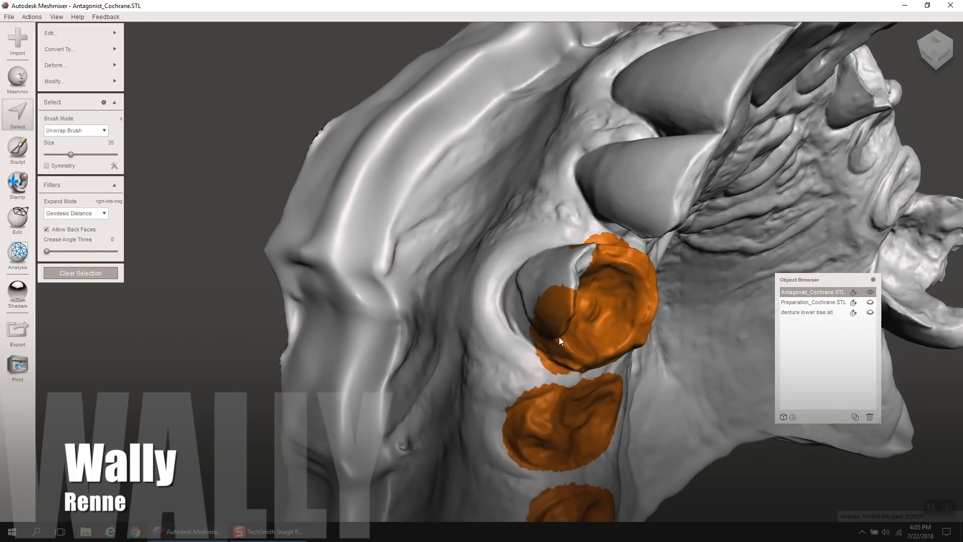
right_click_drag(544, 327, 575, 399)
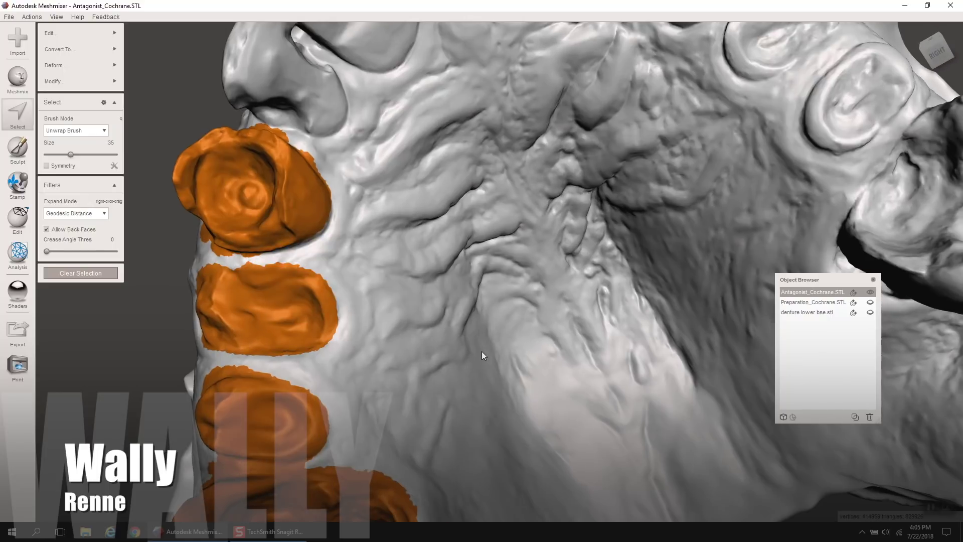
Apply Erase & Fill to the five selected teeth with the Smooth MVC fill type.
right_click_drag(295, 221, 444, 298)
scroll(443, 298, "down", 2)
middle_click_drag(443, 297, 473, 146)
mouse_move(97, 29)
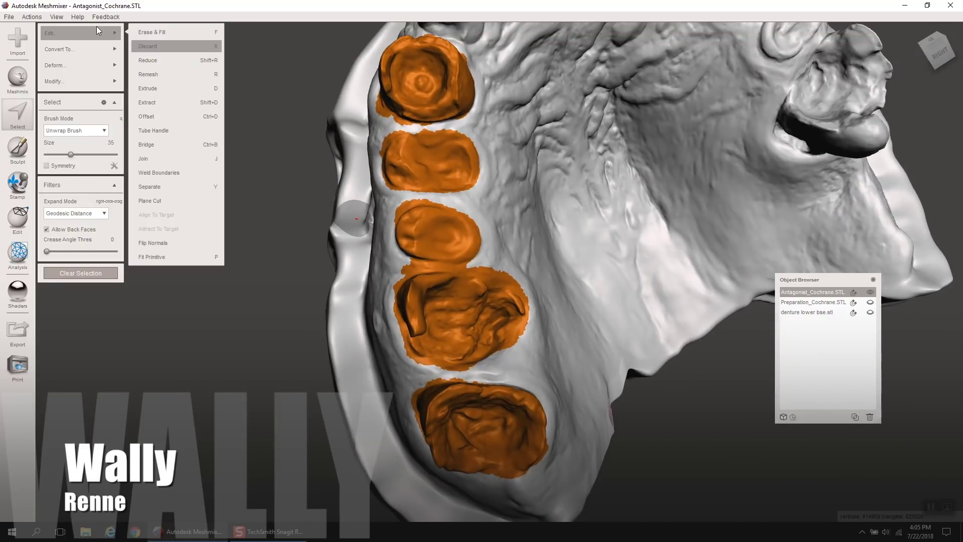
left_click(151, 33)
key("f")
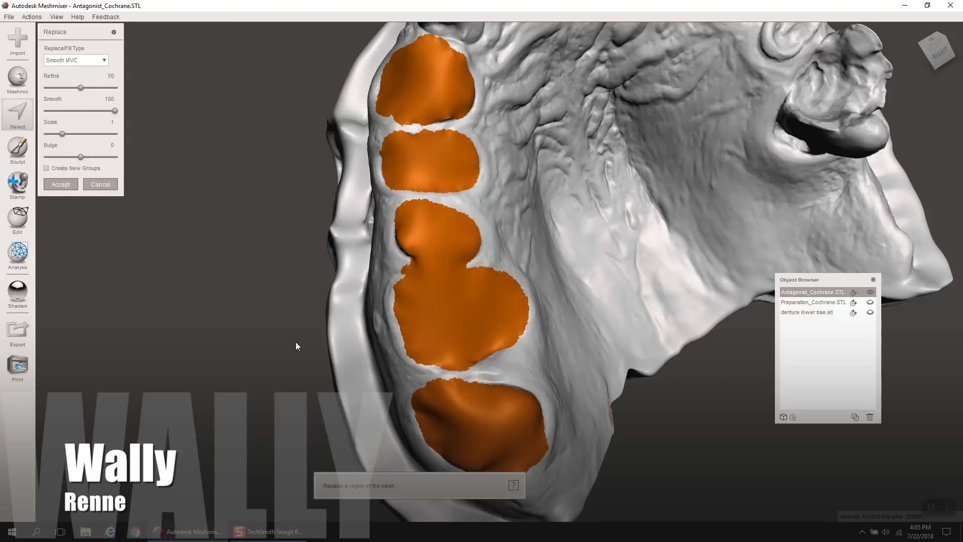
Lower the fill's bulge slightly, accept the replacement, and clear the selection on the filled ridge.
mouse_move(296, 341)
right_mouse_down()
mouse_move(398, 260)
mouse_move(359, 269)
right_mouse_up()
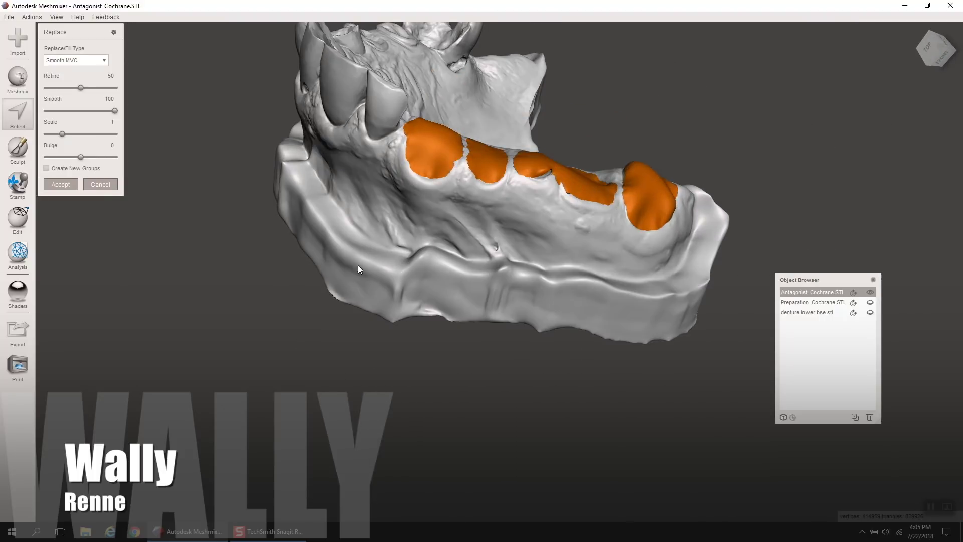
left_click_drag(79, 157, 76, 158)
right_click_drag(363, 193, 342, 258)
left_click(77, 157)
left_click(73, 184)
scroll(480, 359, "down", 2)
right_click_drag(479, 359, 471, 281)
left_click(86, 273)
right_click_drag(557, 221, 468, 303)
scroll(532, 307, "up", 6)
scroll(477, 291, "down", 4)
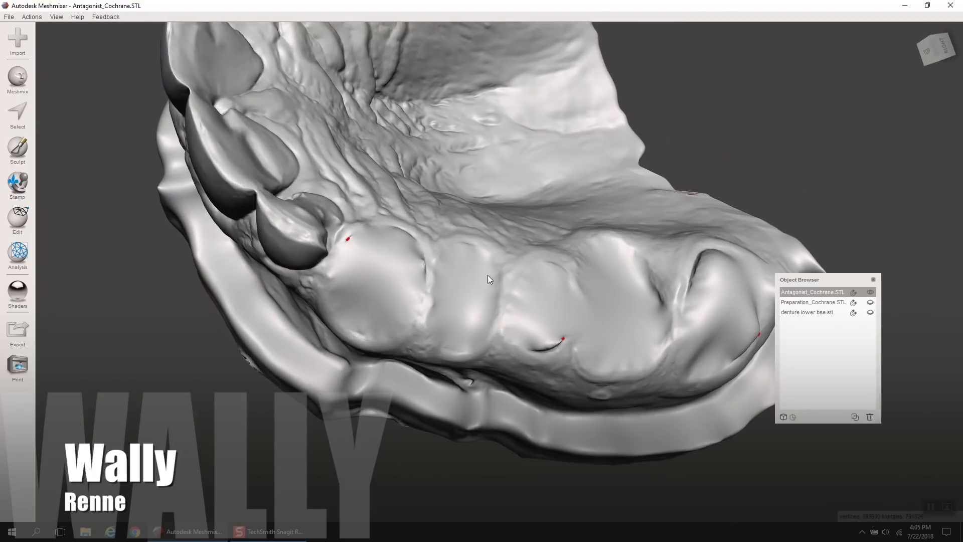
Start a new brush selection over the front tooth adjoining the filled ridge.
left_click(18, 114)
mouse_move(383, 226)
right_mouse_down()
mouse_move(409, 309)
mouse_move(592, 226)
right_mouse_up()
mouse_move(509, 121)
left_mouse_down()
mouse_move(489, 135)
mouse_move(528, 129)
left_mouse_up()
mouse_move(529, 130)
right_mouse_down()
mouse_move(322, 256)
mouse_move(383, 422)
mouse_move(350, 403)
right_mouse_up()
mouse_move(329, 375)
left_mouse_down()
mouse_move(297, 286)
mouse_move(325, 191)
mouse_move(280, 251)
mouse_move(267, 179)
mouse_move(300, 344)
mouse_move(316, 357)
left_mouse_up()
scroll(375, 257, "up", 3)
right_click_drag(313, 300, 370, 227)
Brush-select the four front teeth adjoining the filled ridge, covering their biting edges, inner sides and outer surfaces.
left_click_drag(369, 227, 396, 170)
mouse_move(396, 170)
right_mouse_down()
mouse_move(666, 211)
mouse_move(543, 246)
mouse_move(462, 180)
right_mouse_up()
mouse_move(691, 123)
left_mouse_down()
mouse_move(629, 116)
mouse_move(639, 158)
mouse_move(588, 260)
mouse_move(671, 224)
mouse_move(652, 325)
left_mouse_up()
right_click_drag(652, 325, 642, 206)
mouse_move(621, 182)
left_mouse_down()
mouse_move(606, 254)
mouse_move(645, 318)
mouse_move(647, 295)
left_mouse_up()
mouse_move(647, 296)
right_mouse_down()
mouse_move(613, 273)
mouse_move(625, 247)
mouse_move(559, 227)
mouse_move(467, 220)
right_mouse_up()
right_click_drag(451, 136, 476, 192)
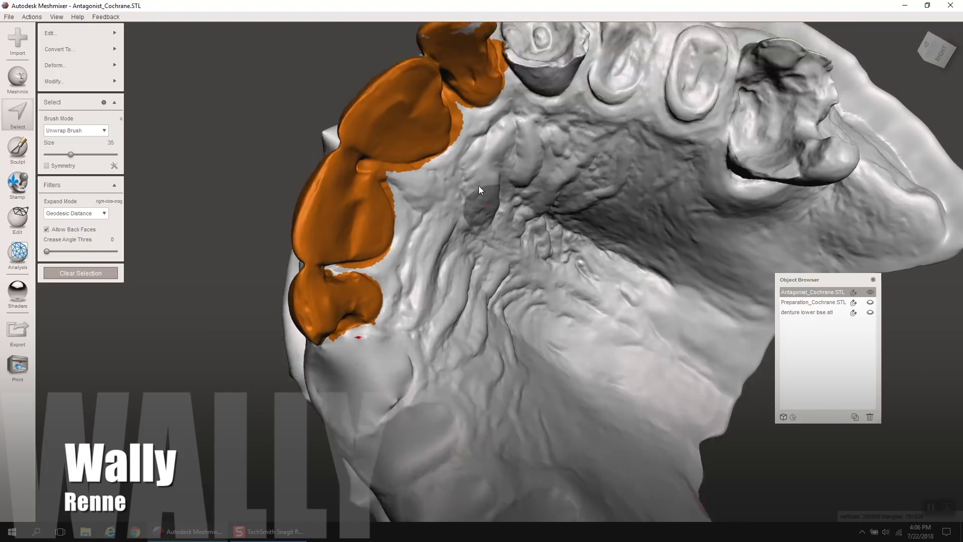
left_click(339, 254)
right_click_drag(411, 225, 435, 306)
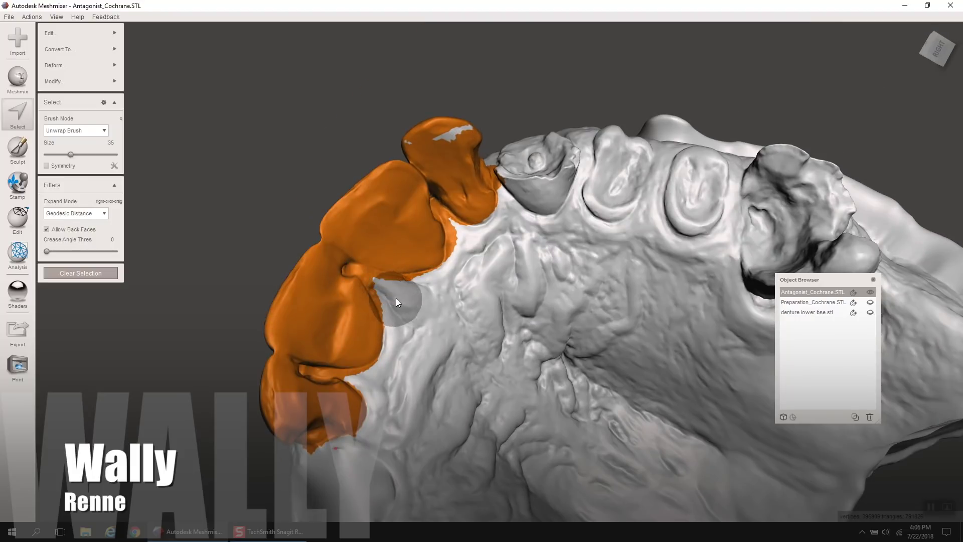
mouse_move(459, 128)
right_mouse_down()
mouse_move(426, 183)
mouse_move(449, 290)
mouse_move(453, 372)
mouse_move(522, 375)
mouse_move(602, 317)
mouse_move(516, 402)
mouse_move(440, 403)
mouse_move(239, 373)
mouse_move(98, 288)
mouse_move(150, 154)
mouse_move(145, 114)
right_mouse_up()
mouse_move(47, 32)
left_click(155, 34)
mouse_move(423, 362)
right_mouse_down()
mouse_move(425, 266)
mouse_move(521, 336)
mouse_move(411, 387)
mouse_move(324, 346)
right_mouse_up()
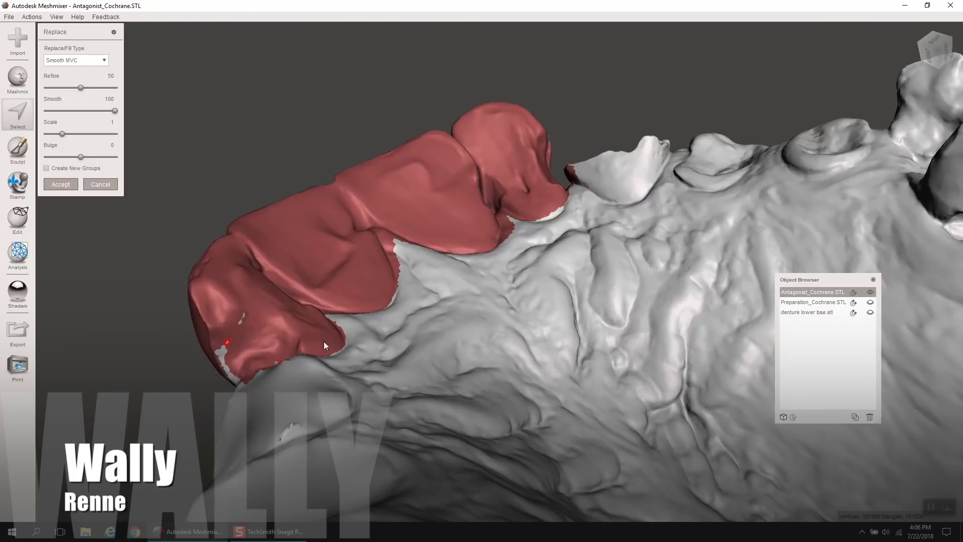
left_click(107, 187)
right_click_drag(260, 340, 514, 416)
left_click(56, 33)
left_click(146, 36)
mouse_move(265, 168)
right_mouse_down()
mouse_move(395, 317)
mouse_move(380, 176)
mouse_move(540, 246)
mouse_move(574, 231)
mouse_move(471, 348)
right_mouse_up()
scroll(471, 348, "up", 5)
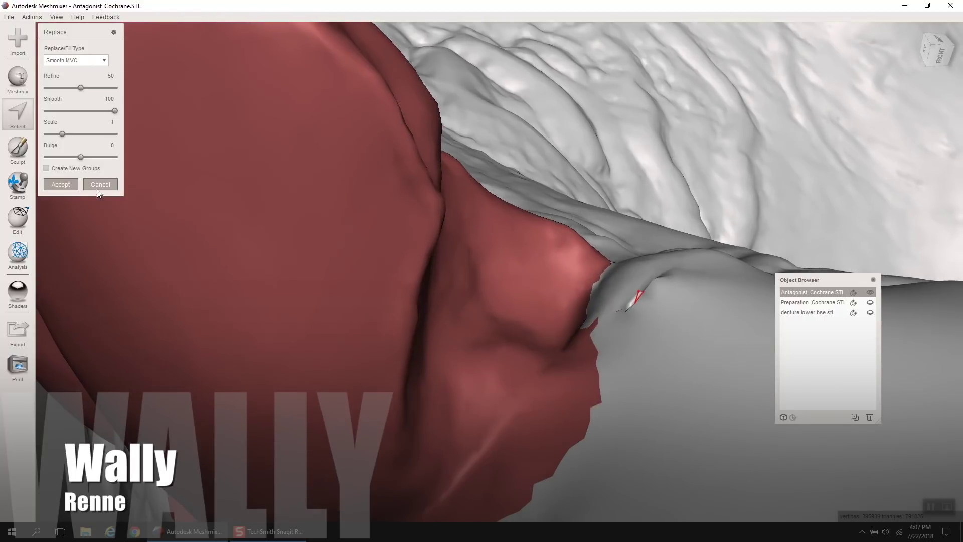
left_click(100, 184)
Examine the selection's boundary around the four front teeth, on both the outer gum side and the palate side.
right_click_drag(414, 318, 626, 341)
right_click_drag(676, 224, 680, 159)
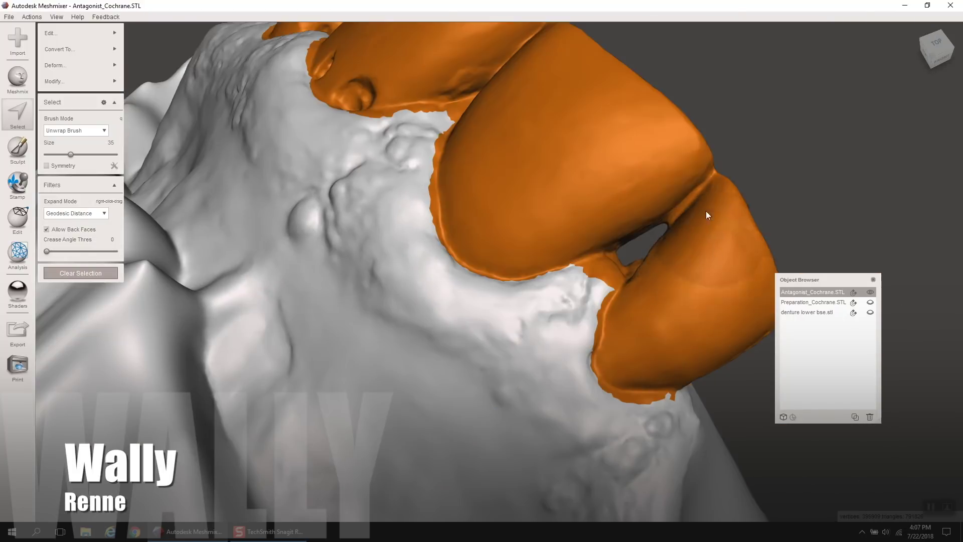
right_click_drag(527, 166, 636, 198)
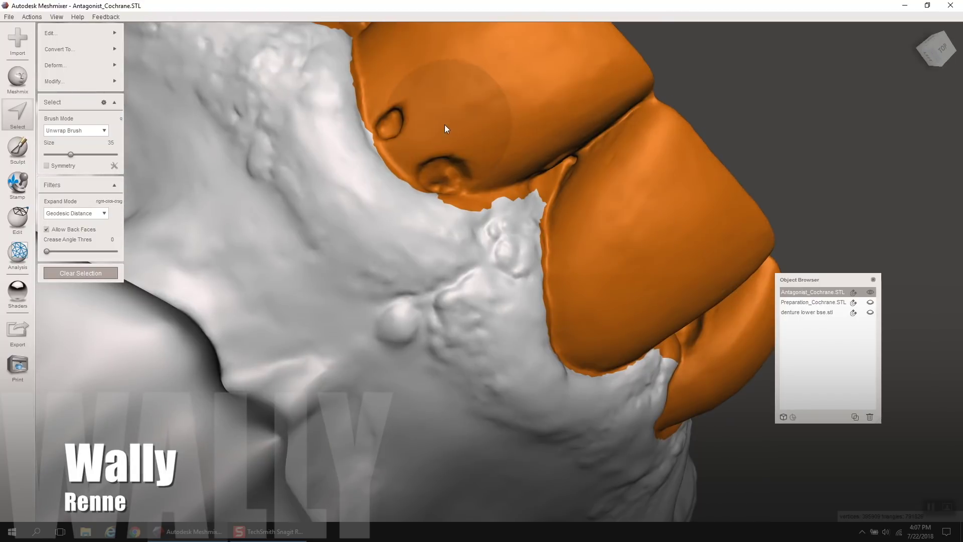
right_click_drag(426, 118, 426, 129)
right_click_drag(393, 90, 251, 296)
right_click_drag(365, 228, 361, 332)
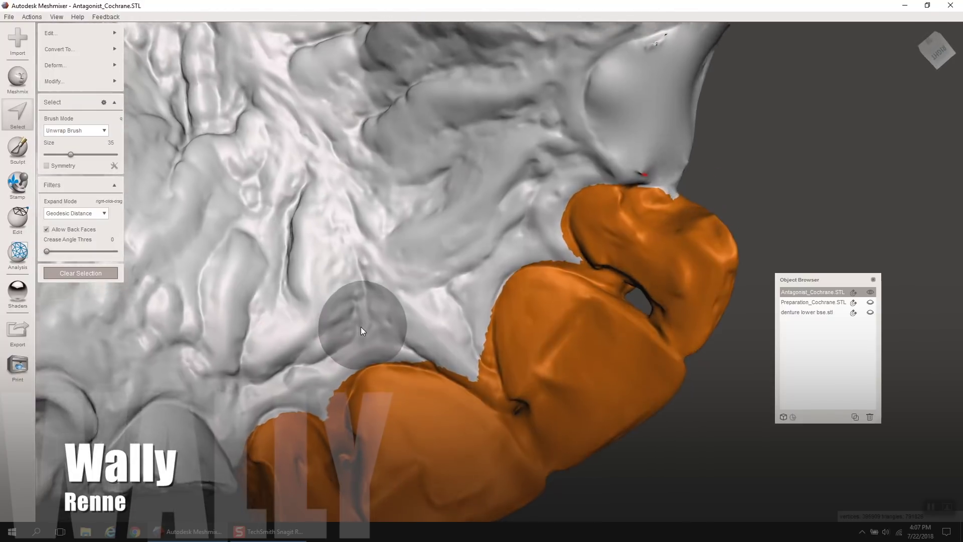
right_click_drag(534, 314, 596, 249)
left_click(50, 33)
left_click(149, 45)
mouse_move(312, 194)
right_mouse_down()
mouse_move(522, 220)
mouse_move(248, 343)
mouse_move(401, 390)
mouse_move(403, 310)
mouse_move(288, 336)
mouse_move(338, 363)
mouse_move(373, 346)
right_mouse_up()
left_click(97, 184)
Extend the selection over the gum edge beside the pitted front tooth and apply a Smooth MVC Erase & Fill to the selected teeth.
left_click(341, 309)
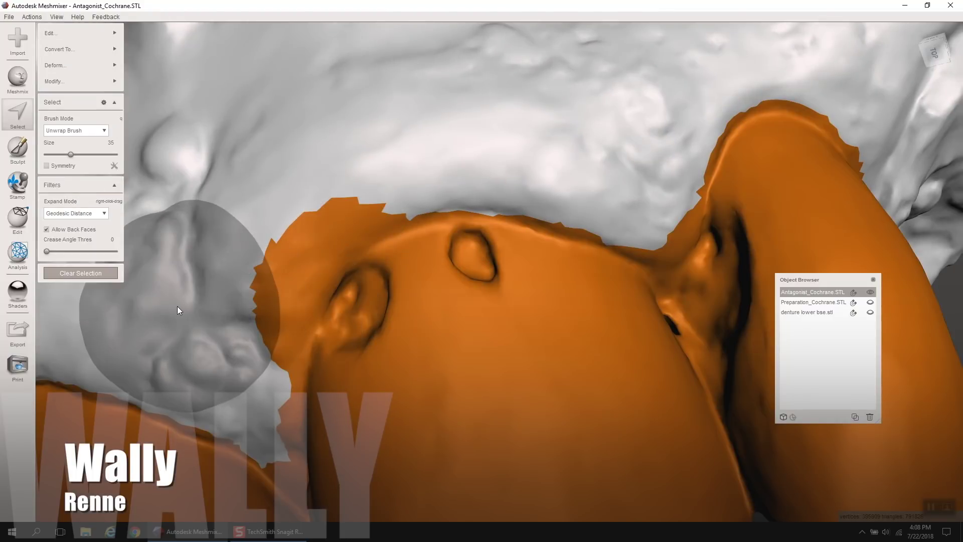
right_click_drag(272, 194, 209, 234)
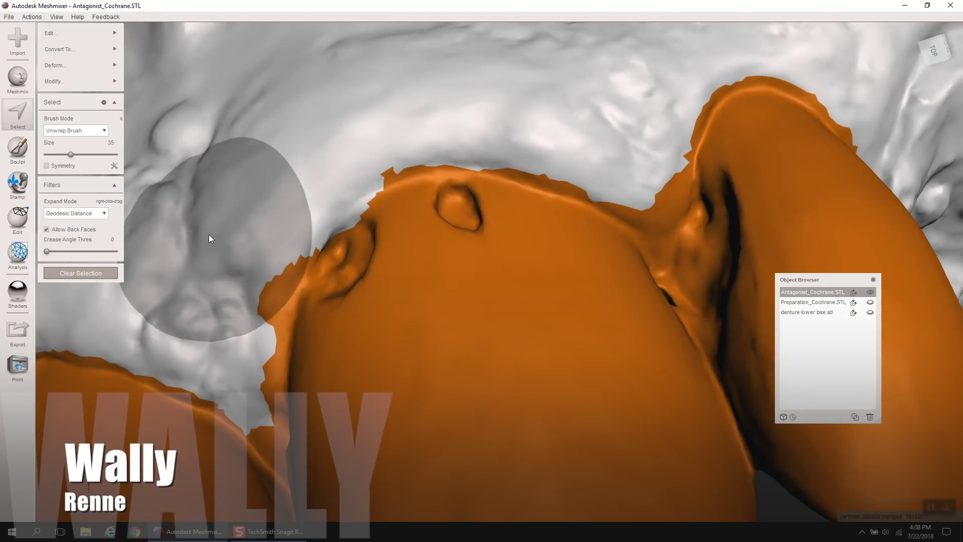
left_click(93, 81)
key("f")
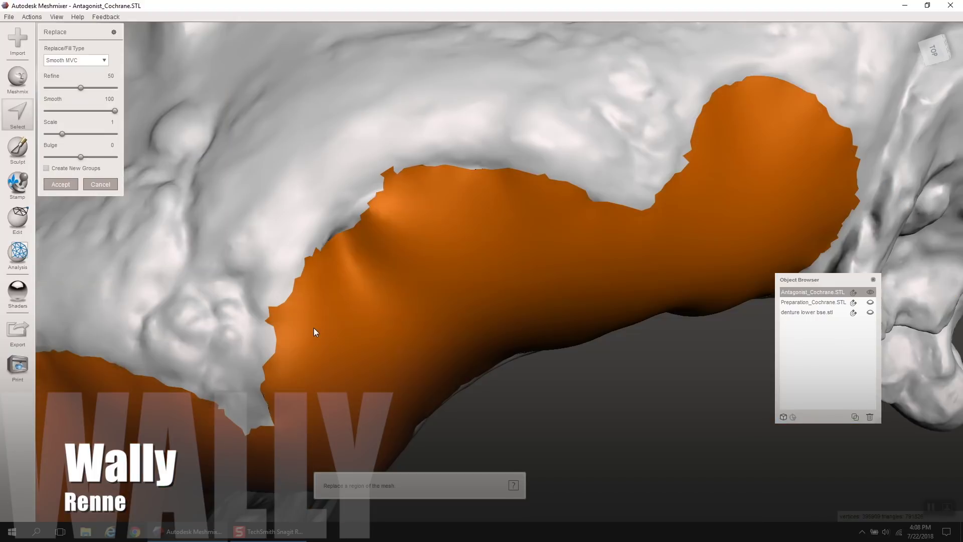
scroll(315, 330, "down", 8)
right_click_drag(315, 332, 205, 277)
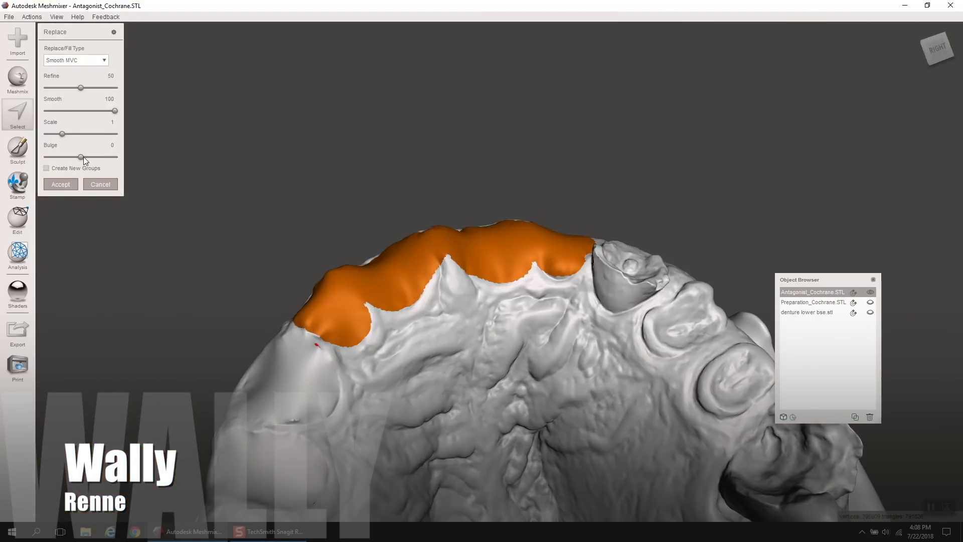
Lower the front fill's bulge slightly, accept the replacement, and clear the selection.
left_click_drag(83, 156, 78, 159)
left_click(71, 184)
right_click_drag(360, 295, 308, 315)
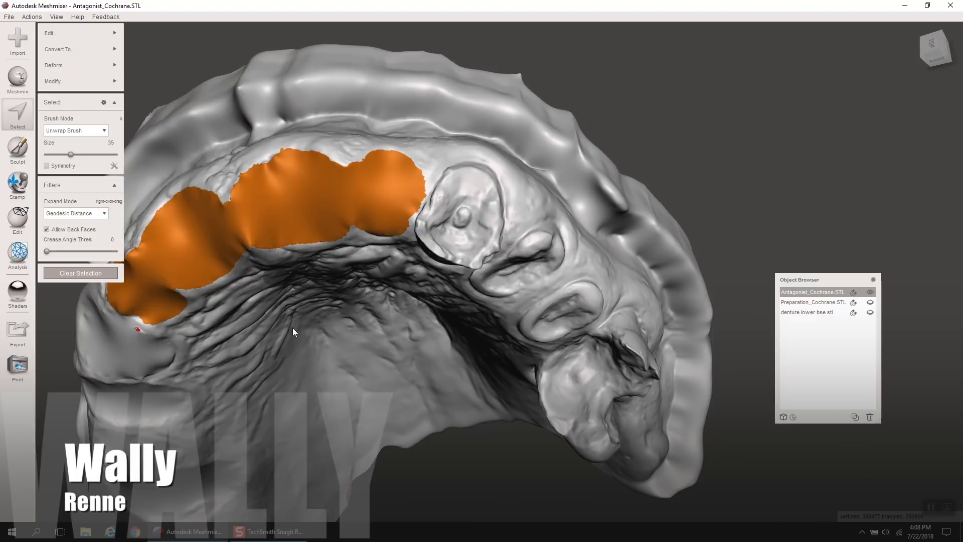
left_click(81, 273)
Brush-select the remaining teeth on the unfilled side of the arch, from the broken front tooth back to the molar.
mouse_move(450, 190)
left_mouse_down()
mouse_move(479, 248)
mouse_move(527, 246)
left_mouse_up()
right_click_drag(527, 246, 519, 219)
mouse_move(520, 220)
left_mouse_down()
mouse_move(529, 224)
mouse_move(480, 262)
mouse_move(417, 173)
left_mouse_up()
right_click_drag(419, 174, 457, 166)
left_click_drag(517, 203, 579, 287)
right_click_drag(528, 279, 517, 318)
left_click_drag(576, 328, 638, 385)
mouse_move(555, 361)
right_mouse_down()
mouse_move(507, 369)
mouse_move(582, 281)
mouse_move(625, 305)
mouse_move(582, 197)
mouse_move(622, 166)
right_mouse_up()
Extend the selection over the molar's inner and outer sides and the outer edges of the other remaining teeth.
left_click_drag(622, 166, 650, 195)
right_click_drag(649, 194, 520, 341)
mouse_move(520, 342)
left_mouse_down()
mouse_move(619, 305)
mouse_move(586, 363)
left_mouse_up()
right_click_drag(585, 362, 520, 341)
left_click_drag(519, 341, 427, 392)
right_click_drag(426, 392, 469, 397)
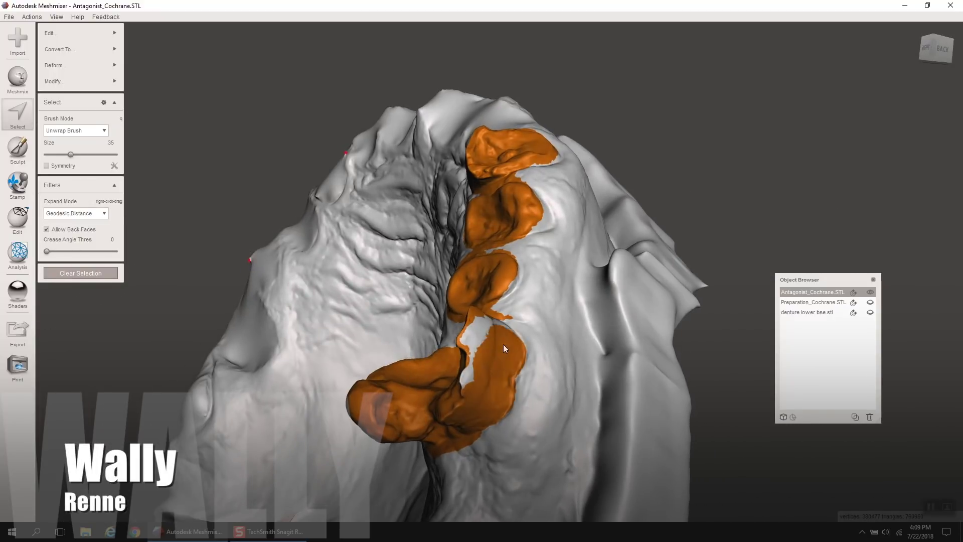
right_click_drag(504, 342, 419, 275)
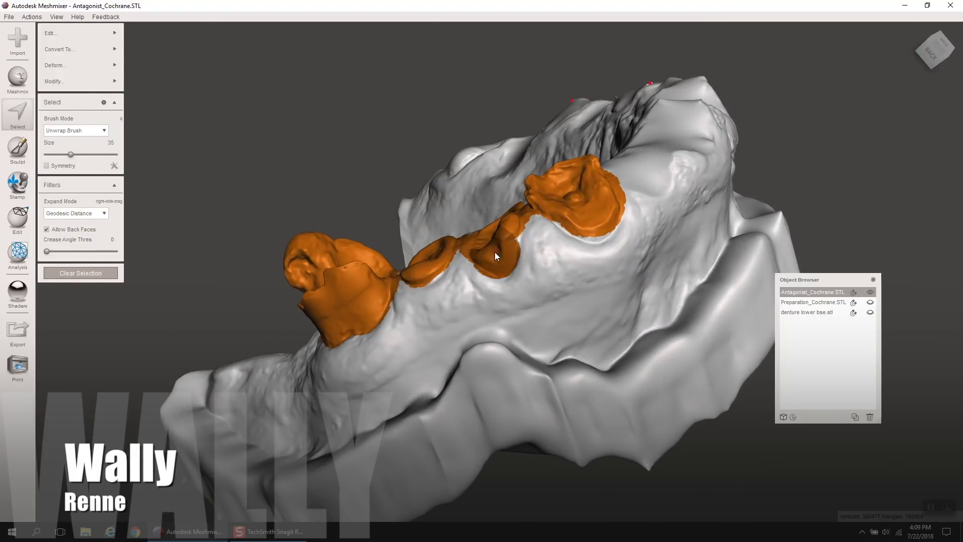
mouse_move(564, 209)
right_mouse_down()
mouse_move(553, 299)
mouse_move(537, 341)
right_mouse_up()
left_click(114, 33)
left_click(152, 34)
left_click_drag(313, 229, 472, 342, "alt")
left_click(100, 185)
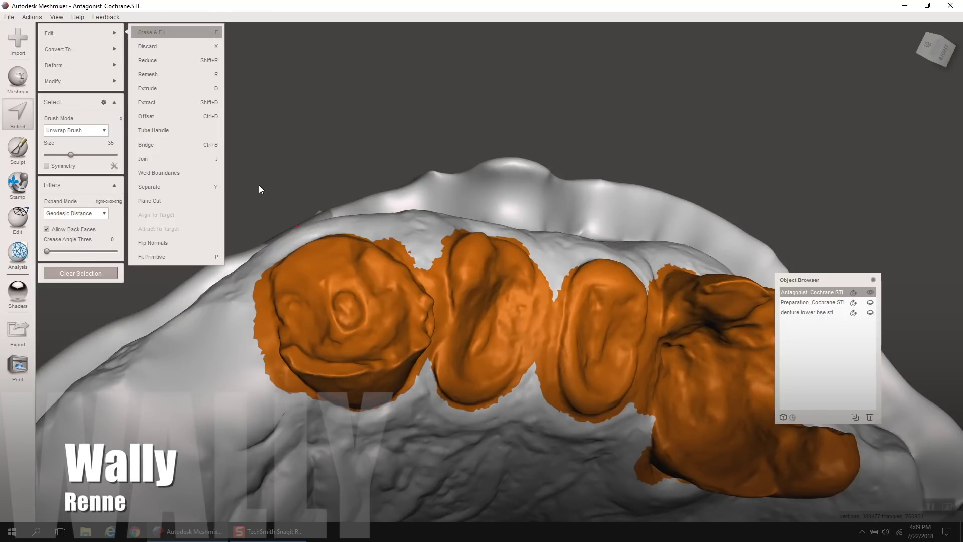
Erase and fill the remaining teeth with Smooth MVC, using a slightly negative bulge, then clear the selection.
key("f")
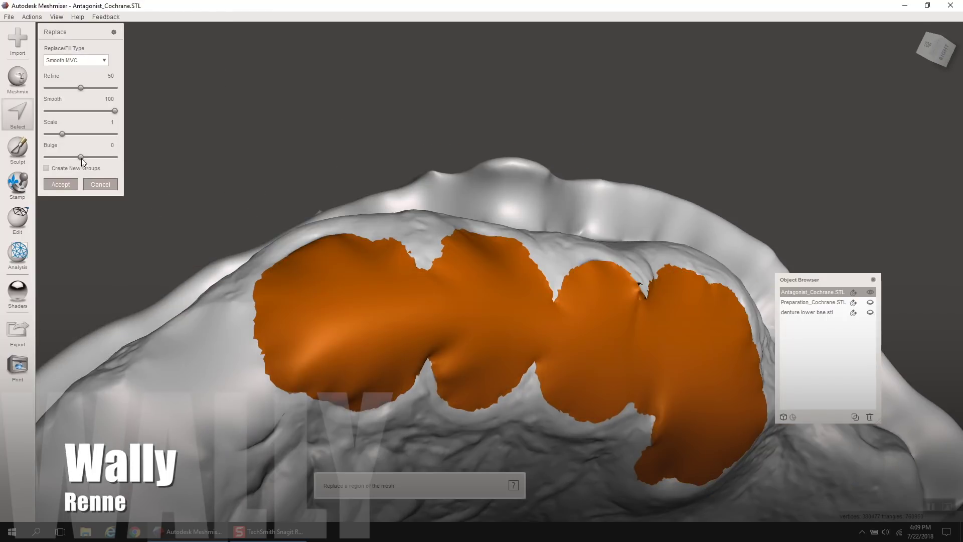
left_click_drag(81, 157, 76, 158)
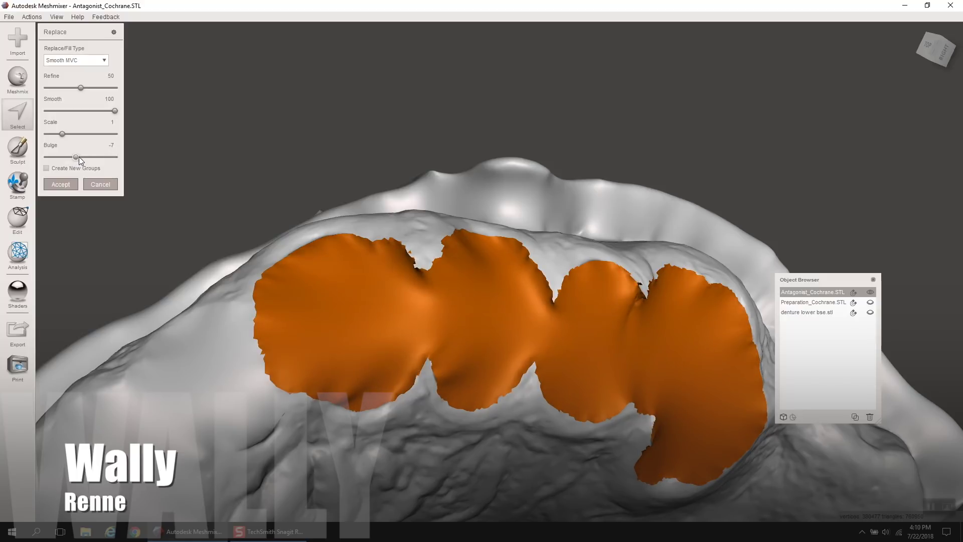
left_click(79, 157)
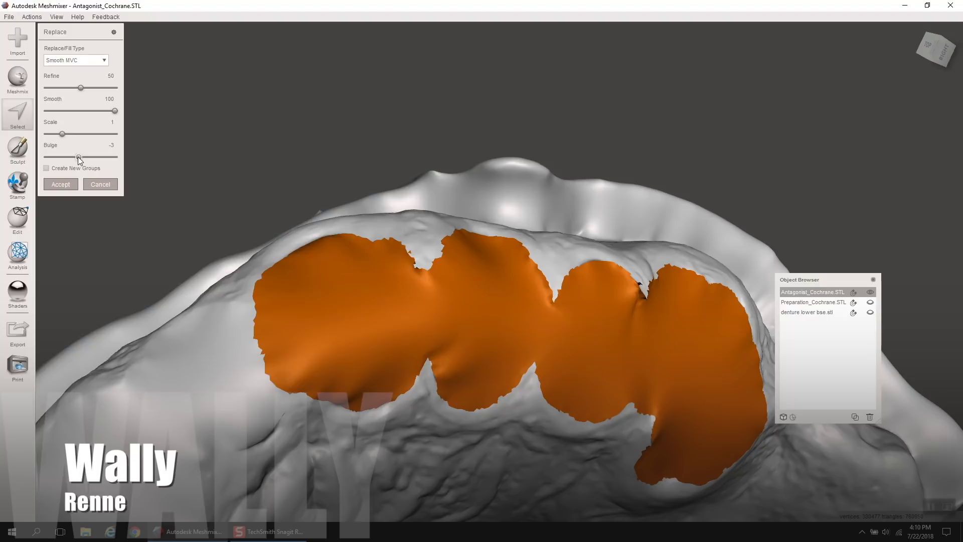
left_click_drag(79, 157, 78, 157)
scroll(341, 228, "down", 6)
key("Escape")
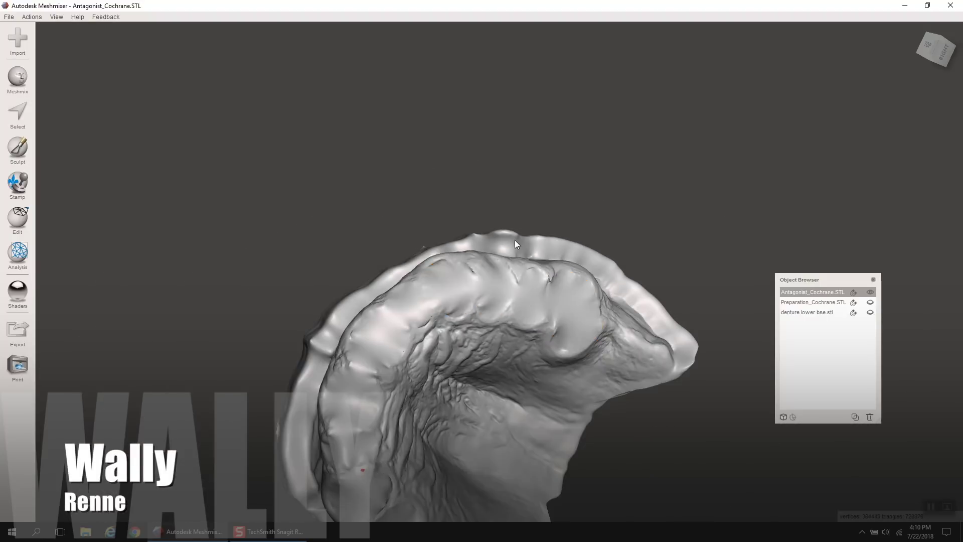
Choose the BubbleSmooth sculpting brush and set its strength to 100.
right_click_drag(519, 239, 542, 246)
left_click(75, 56)
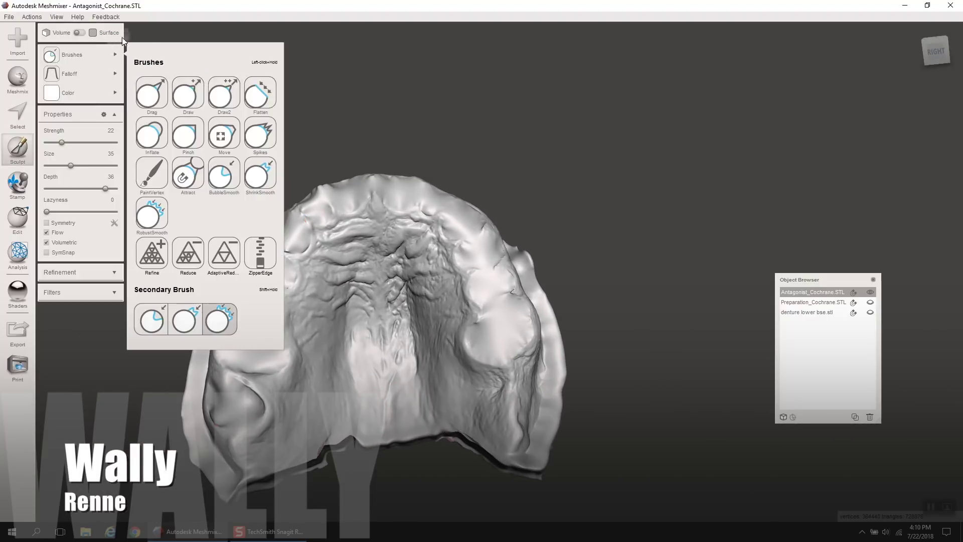
left_click(223, 175)
scroll(321, 260, "up", 3)
right_click_drag(321, 261, 365, 274)
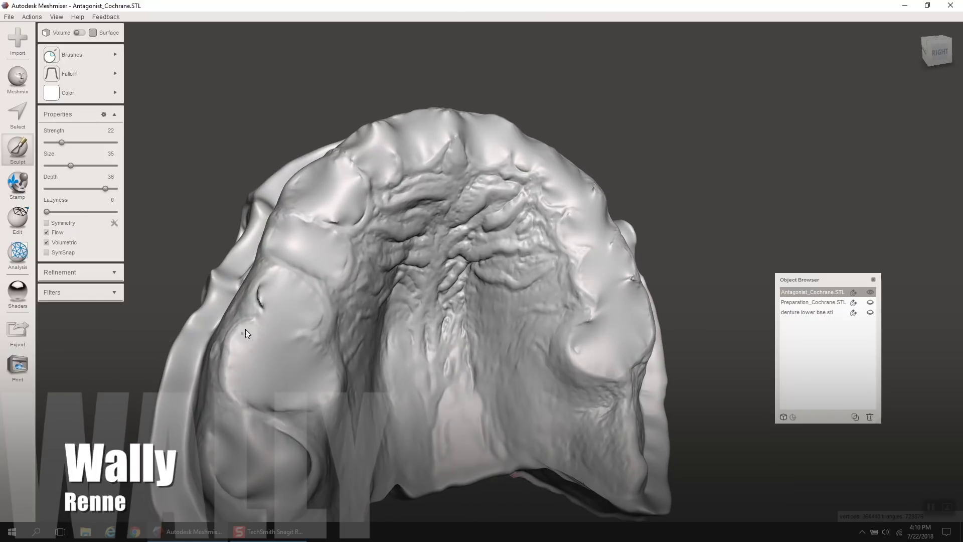
left_click_drag(61, 143, 115, 143)
Smooth the filled tooth sites along the crest of the ridge and its front outer side.
right_click_drag(356, 191, 552, 248)
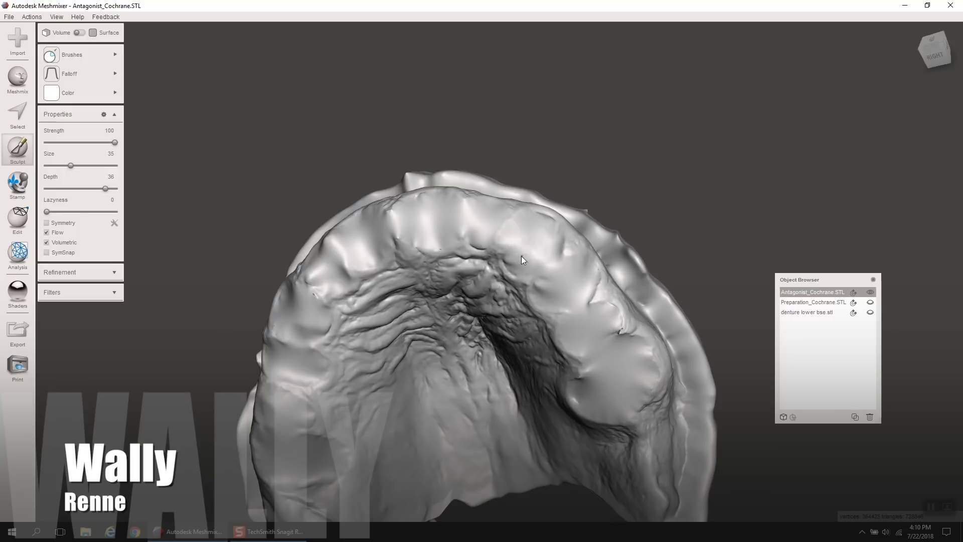
right_click_drag(606, 329, 593, 308)
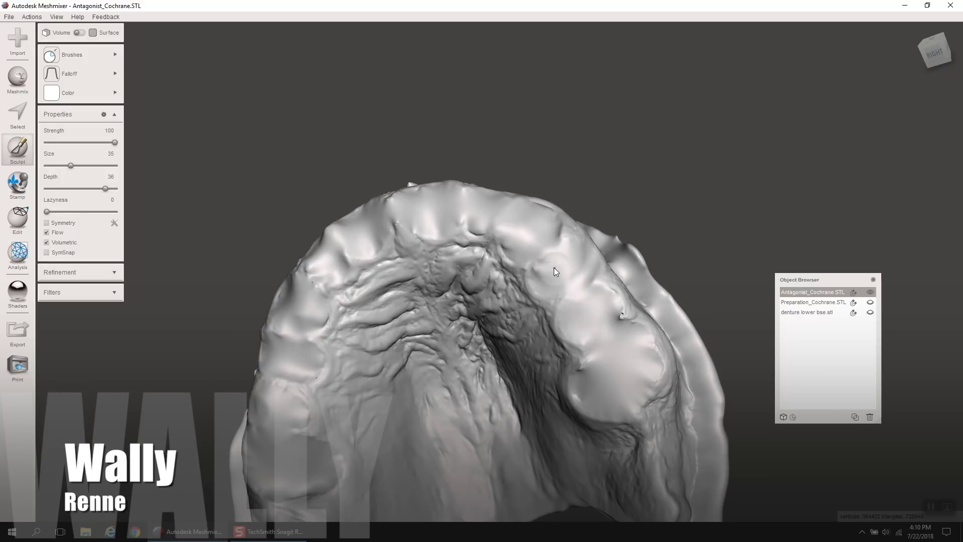
right_click_drag(555, 277, 571, 419)
scroll(511, 414, "up", 3)
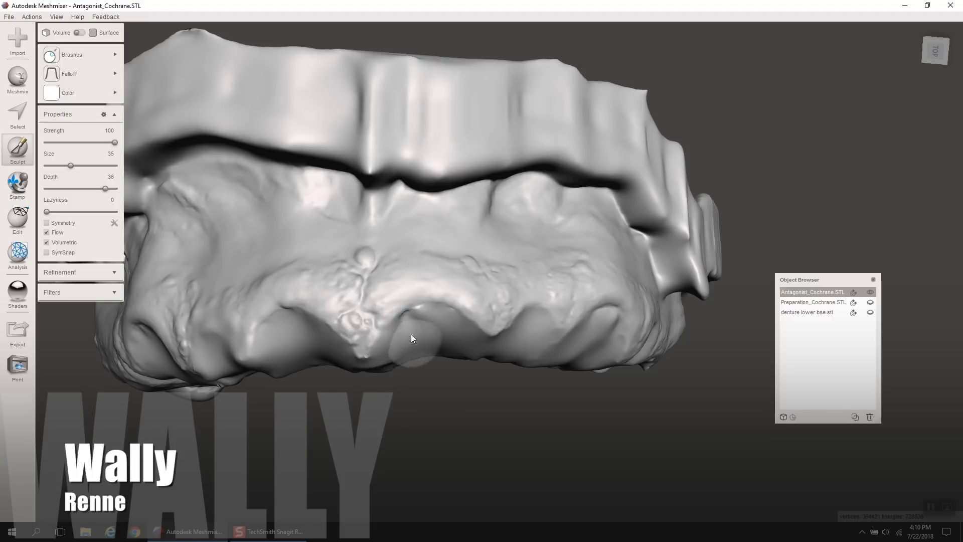
right_click_drag(367, 368, 179, 348)
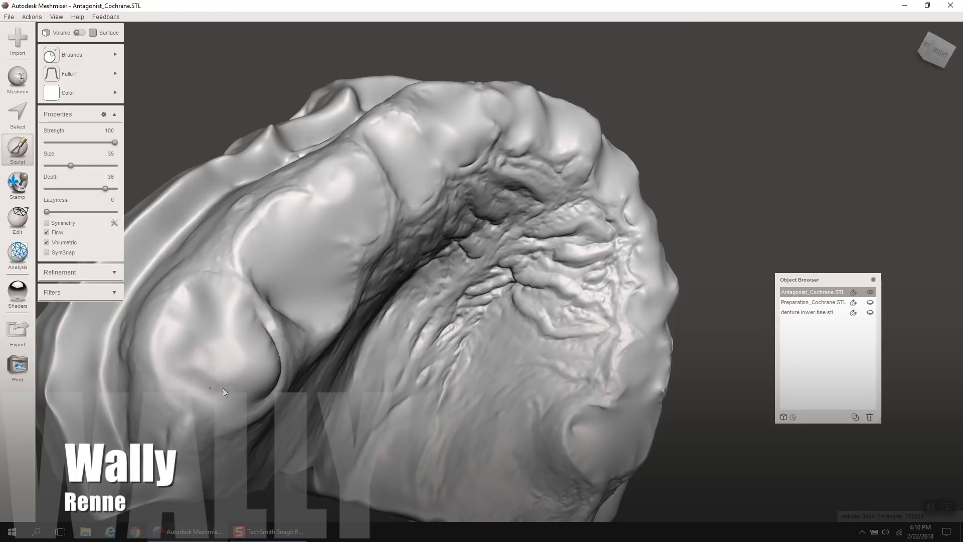
Smooth the rear end of the ridge and the remaining bumps along its inner and outer sides.
right_click_drag(248, 389, 333, 391)
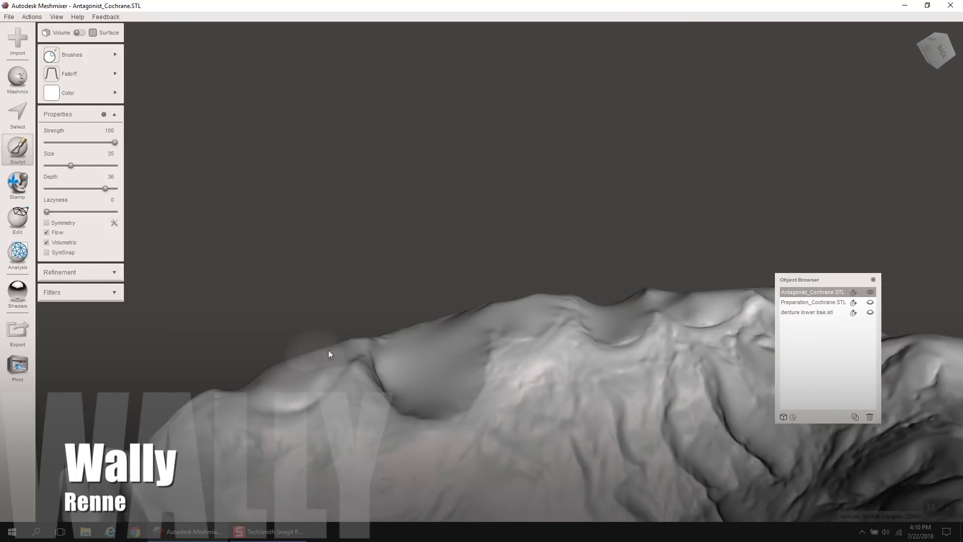
right_click_drag(351, 346, 353, 238)
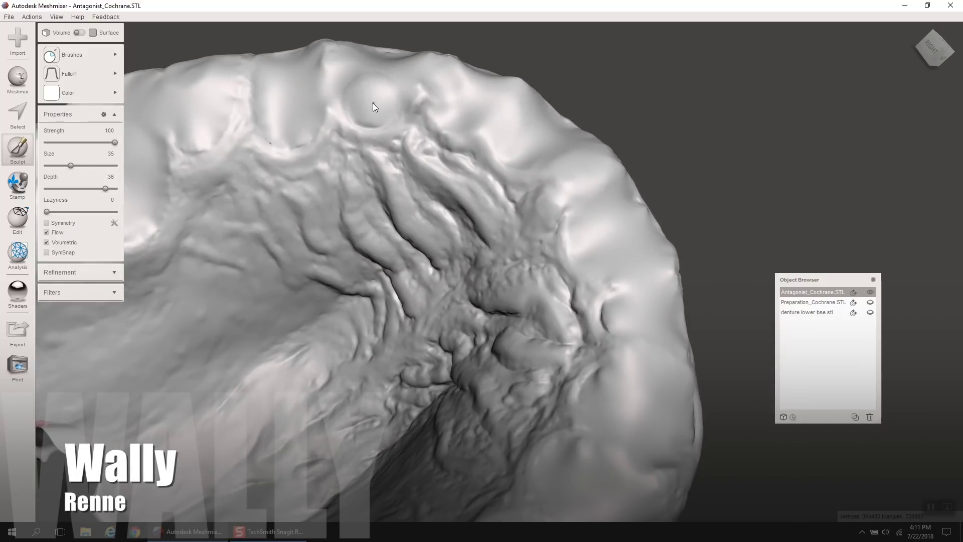
mouse_move(368, 116)
right_mouse_down()
mouse_move(411, 323)
mouse_move(340, 343)
mouse_move(209, 339)
right_mouse_up()
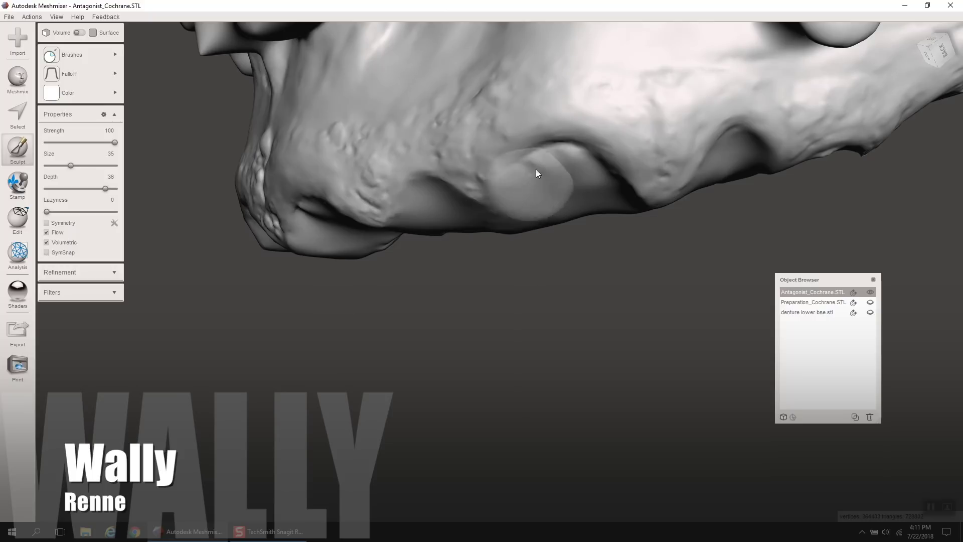
mouse_move(562, 173)
right_mouse_down()
mouse_move(502, 221)
mouse_move(335, 282)
mouse_move(477, 208)
right_mouse_up()
mouse_move(607, 181)
right_mouse_down()
mouse_move(508, 161)
mouse_move(519, 278)
mouse_move(290, 484)
mouse_move(462, 245)
mouse_move(494, 260)
right_mouse_up()
Run the Inspector on the toothless model, repair the flagged mesh defects one by one, and finish the inspection.
left_click(17, 114)
scroll(459, 327, "up", 2)
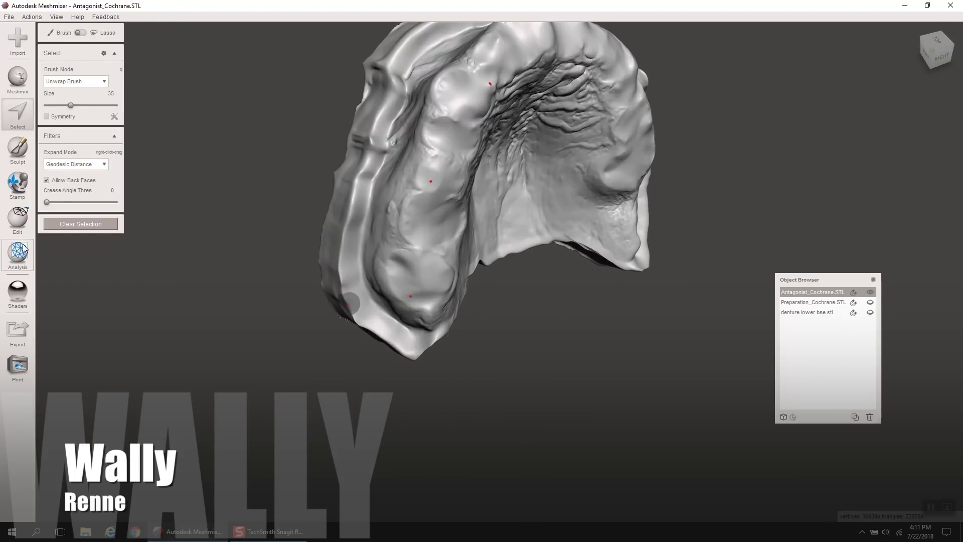
left_click(18, 254)
left_click(68, 34)
left_click(357, 380)
left_click(349, 203)
mouse_move(526, 209)
middle_mouse_down()
mouse_move(522, 260)
mouse_move(476, 381)
middle_mouse_up()
left_click(416, 188)
right_click_drag(550, 366, 479, 343)
left_click(112, 127)
scroll(405, 269, "down", 2)
right_click_drag(406, 269, 444, 277)
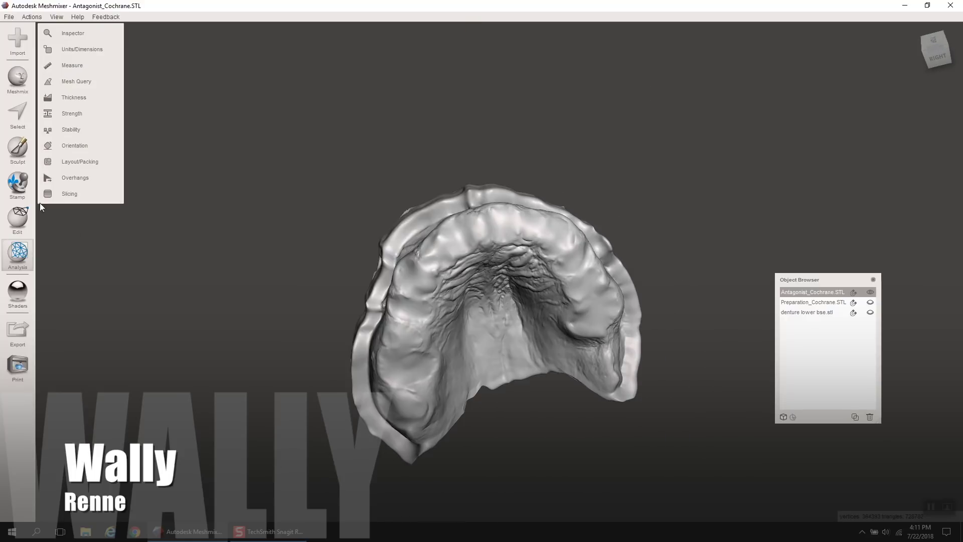
left_click(23, 125)
right_click_drag(600, 390, 620, 351)
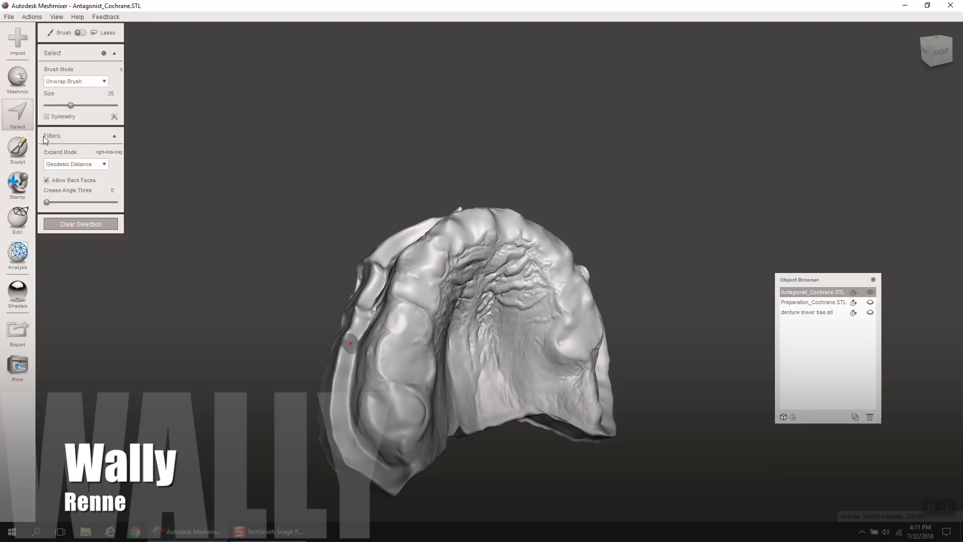
right_click_drag(365, 287, 491, 258)
scroll(491, 258, "up", 5)
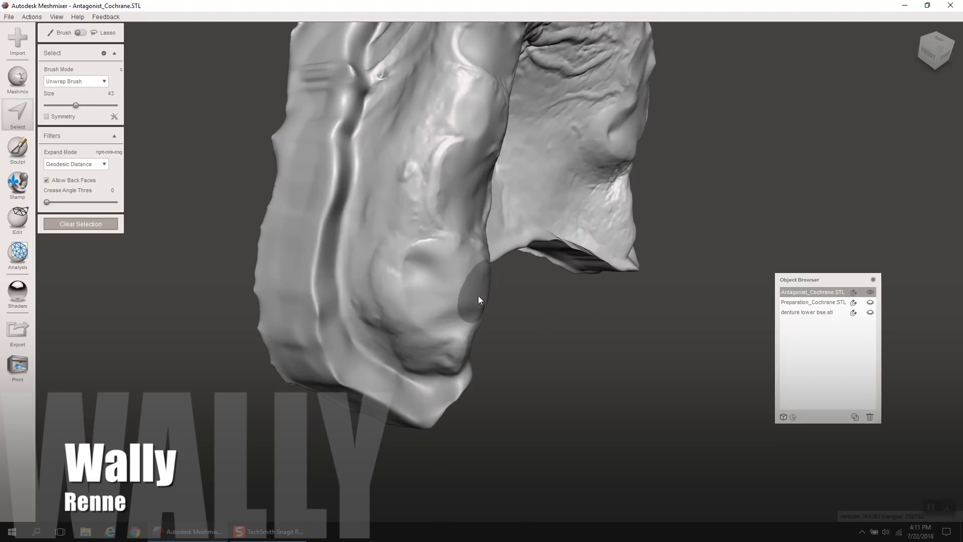
left_click_drag(464, 324, 427, 347)
left_click(82, 275)
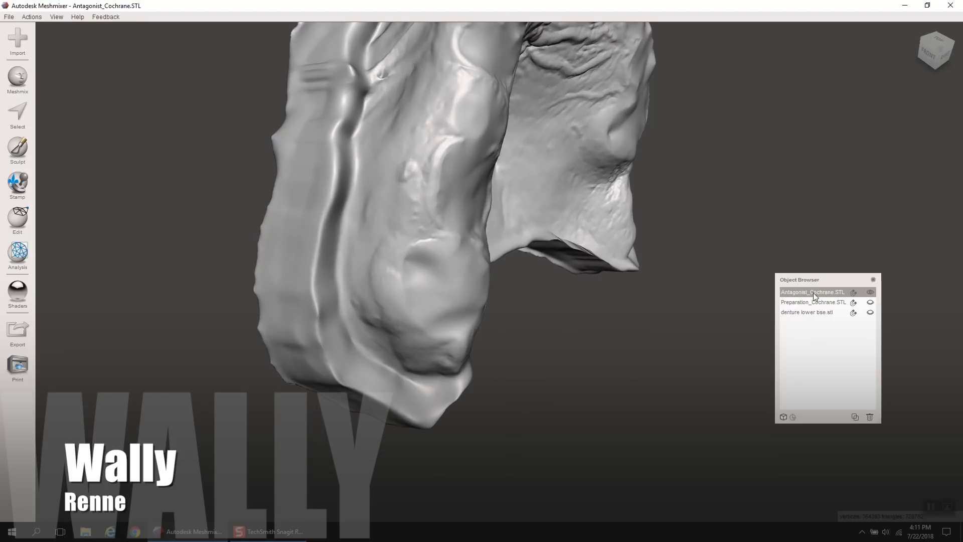
Duplicate the toothless antagonist model and brush a face selection along the rear outer side of the copy's ridge.
left_click(22, 230)
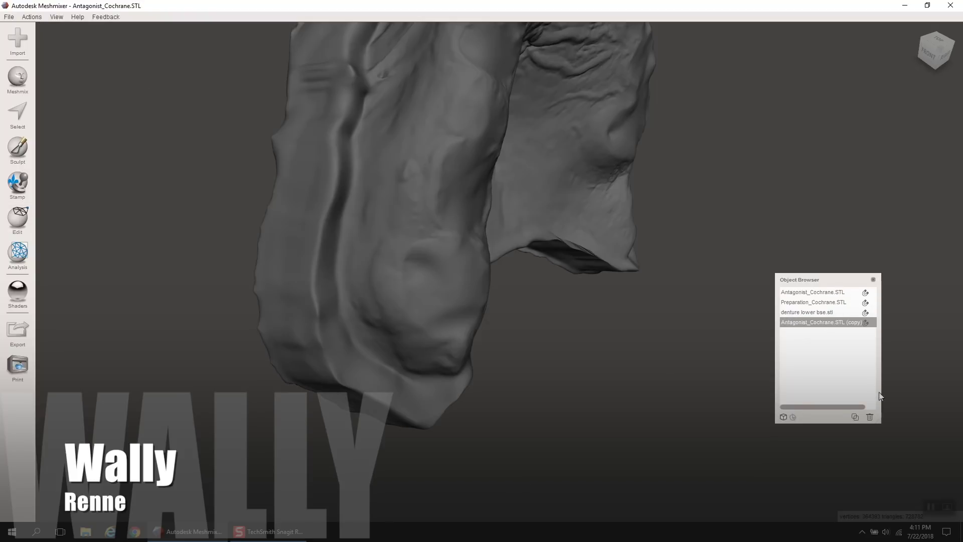
left_click(18, 114)
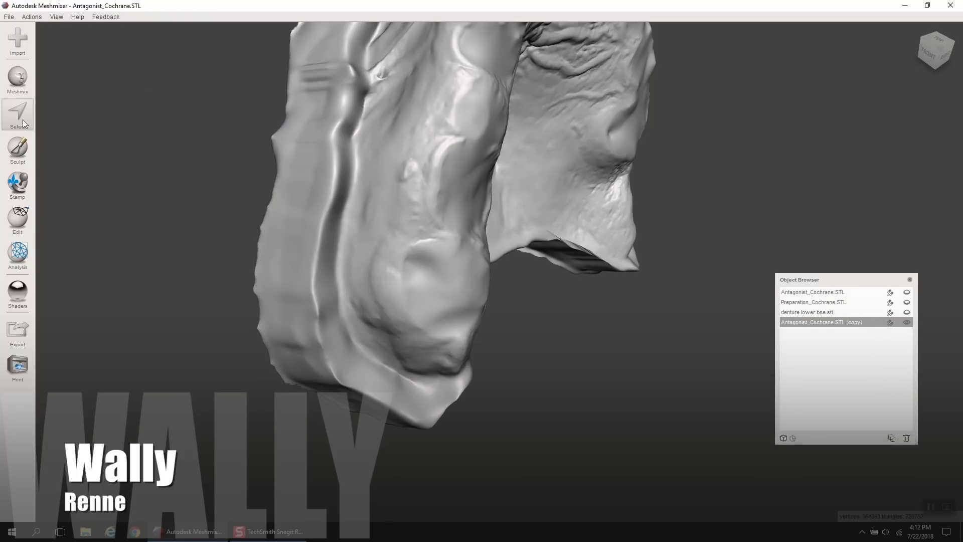
left_click_drag(376, 214, 371, 292)
right_click_drag(404, 352, 330, 255)
scroll(330, 255, "down", 2)
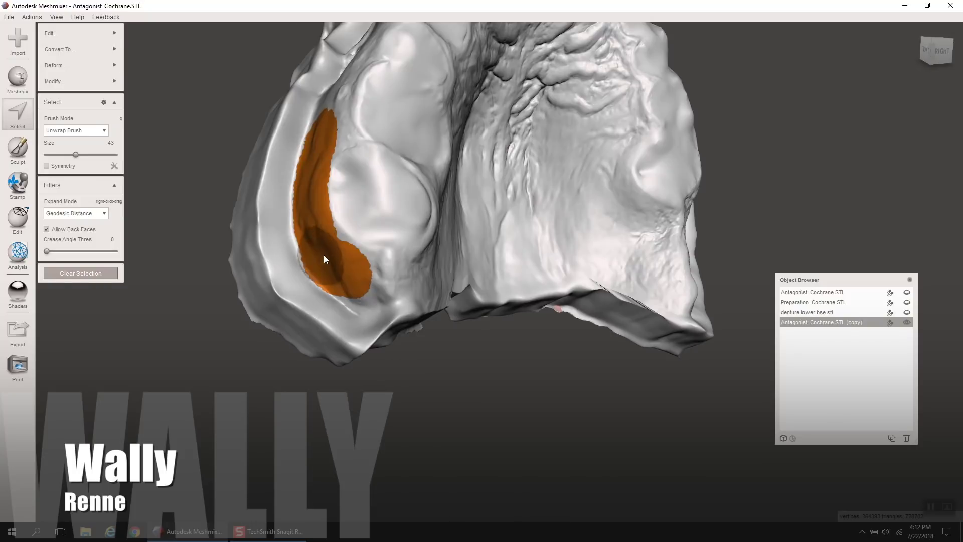
Extend the face selection around the rear end of the ridge and across the back of the palate.
left_click_drag(330, 254, 415, 269)
right_click_drag(415, 268, 351, 274)
mouse_move(351, 274)
left_mouse_down()
mouse_move(573, 247)
mouse_move(732, 288)
left_mouse_up()
right_click_drag(731, 288, 700, 298)
left_click_drag(700, 298, 735, 290)
right_click_drag(747, 288, 823, 271)
middle_click_drag(823, 270, 595, 281)
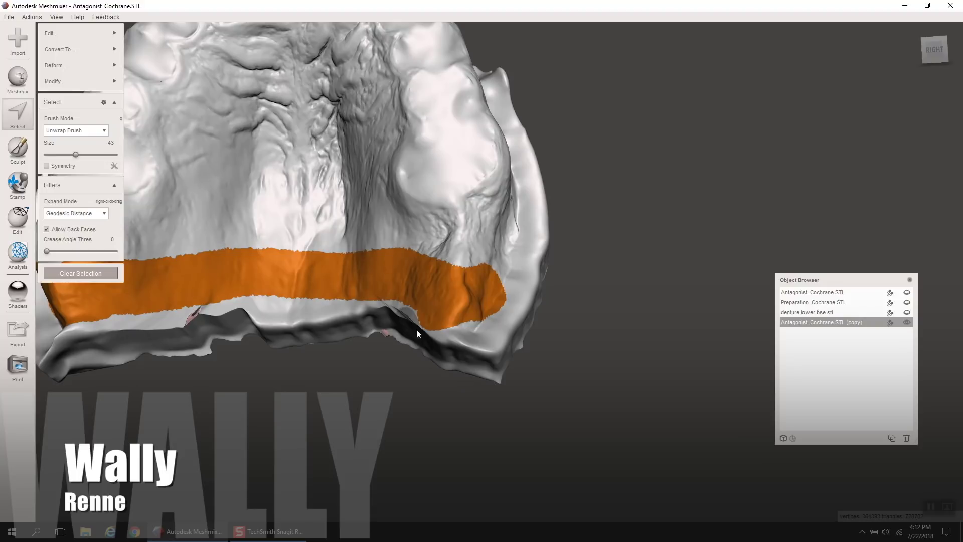
Extend the face selection around the opposite rear end and forward along that ridge's outer side.
right_click_drag(462, 303, 447, 289)
mouse_move(511, 309)
left_mouse_down()
mouse_move(412, 234)
mouse_move(150, 246)
mouse_move(389, 182)
mouse_move(467, 188)
left_mouse_up()
right_click_drag(468, 188, 486, 227)
left_click_drag(464, 152, 490, 183)
right_click_drag(501, 233, 483, 196)
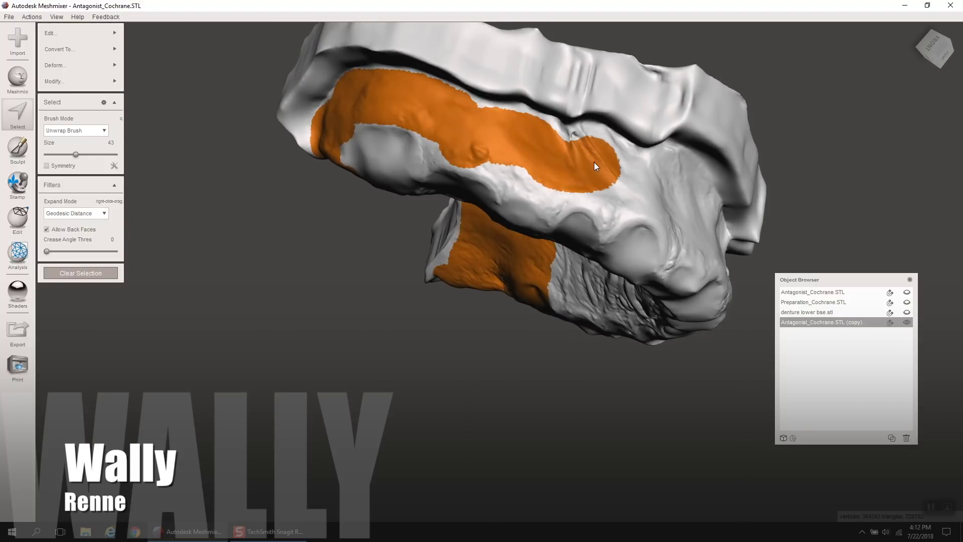
Continue the selection around the front outer side below the groove, refining its edge with a brush size of 17.
right_click_drag(620, 176, 437, 163)
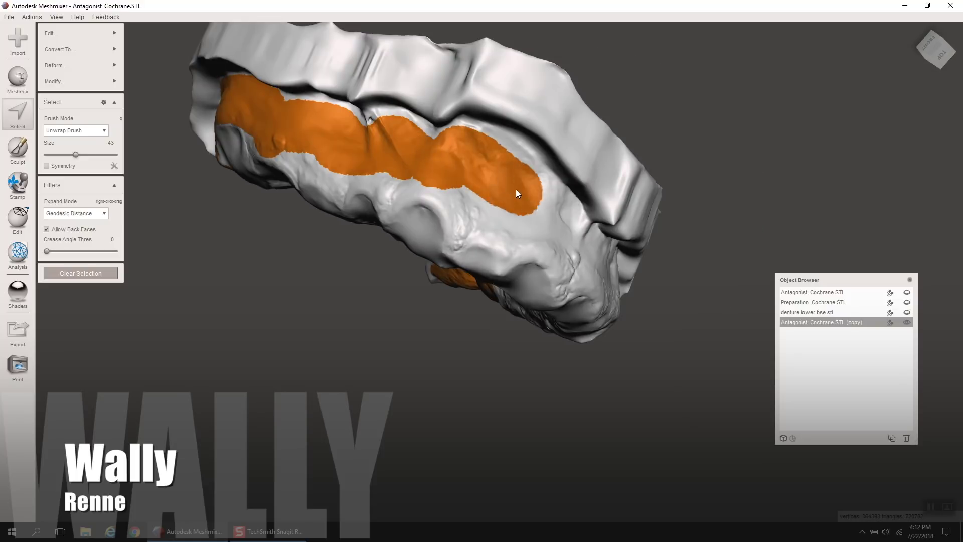
right_click_drag(518, 193, 390, 112)
right_click_drag(426, 139, 420, 142)
right_click_drag(482, 160, 470, 182)
middle_click_drag(471, 181, 434, 320)
scroll(434, 320, "up", 5)
right_click_drag(465, 234, 74, 204)
left_click_drag(76, 154, 58, 155)
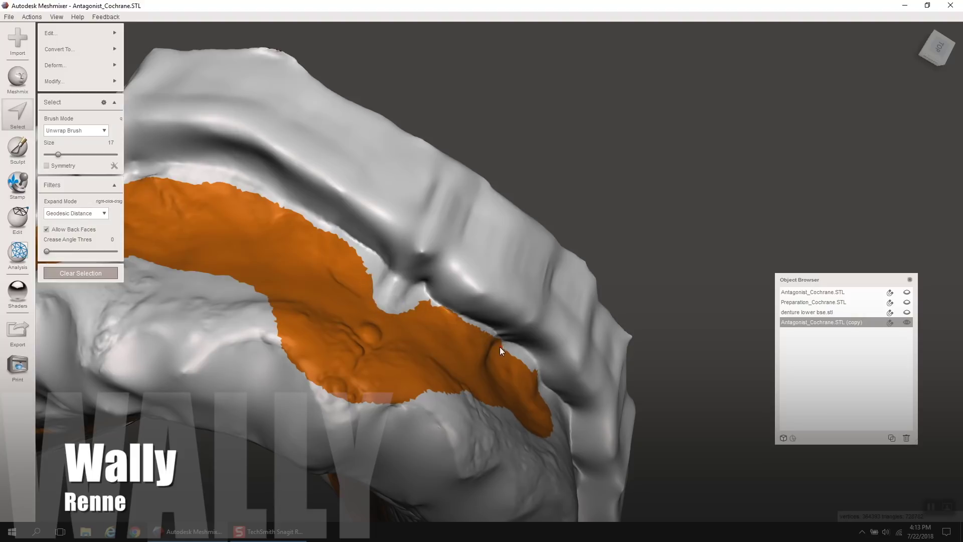
right_click_drag(502, 349, 470, 342)
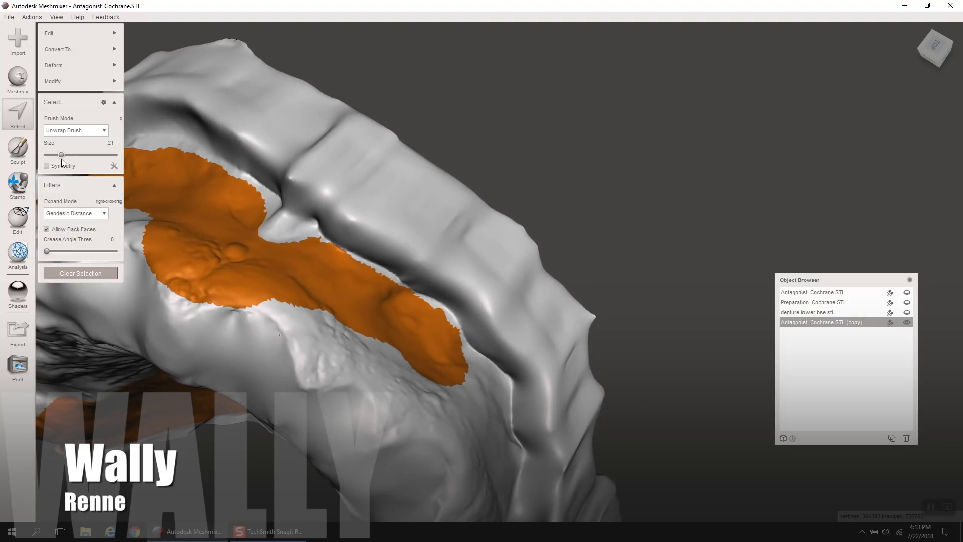
Enlarge the selection brush to 41 and complete the selected band along the remaining outer side of the ridge.
left_click_drag(64, 159, 75, 156)
left_click_drag(411, 356, 468, 390)
right_click_drag(467, 391, 428, 363)
left_click_drag(410, 340, 430, 414)
right_click_drag(429, 414, 352, 329)
mouse_move(352, 329)
left_mouse_down()
mouse_move(390, 322)
mouse_move(405, 414)
mouse_move(375, 410)
left_mouse_up()
scroll(376, 412, "down", 4)
mouse_move(377, 412)
right_mouse_down()
mouse_move(399, 383)
mouse_move(427, 418)
right_mouse_up()
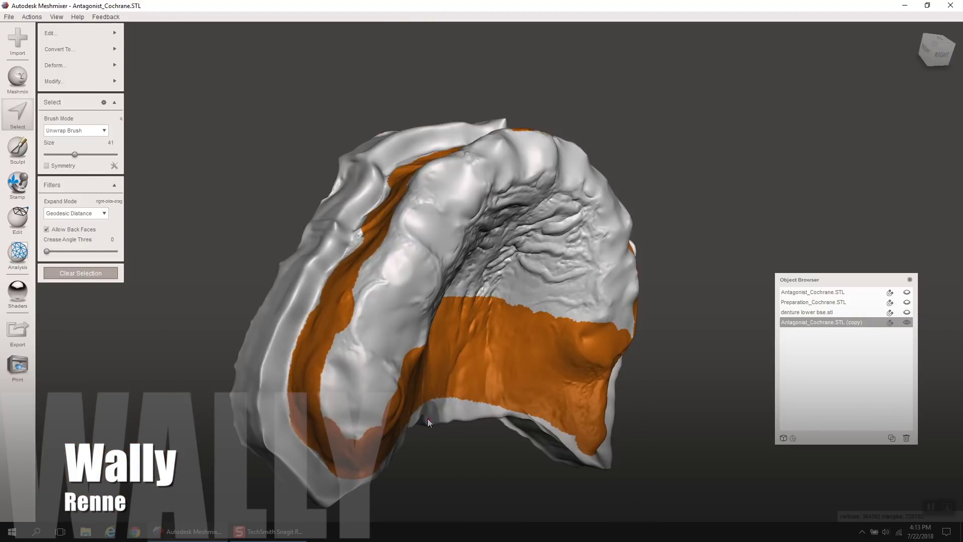
Set the selection brush size to 50 and fill the selection over the palate and the crest of the ridge.
left_click(81, 154)
mouse_move(356, 411)
left_mouse_down()
mouse_move(400, 365)
mouse_move(372, 315)
mouse_move(435, 265)
left_mouse_up()
right_click_drag(435, 265, 368, 297)
mouse_move(368, 297)
left_mouse_down()
mouse_move(419, 281)
mouse_move(434, 287)
mouse_move(366, 256)
mouse_move(430, 247)
mouse_move(538, 318)
left_mouse_up()
right_click_drag(537, 318, 494, 303)
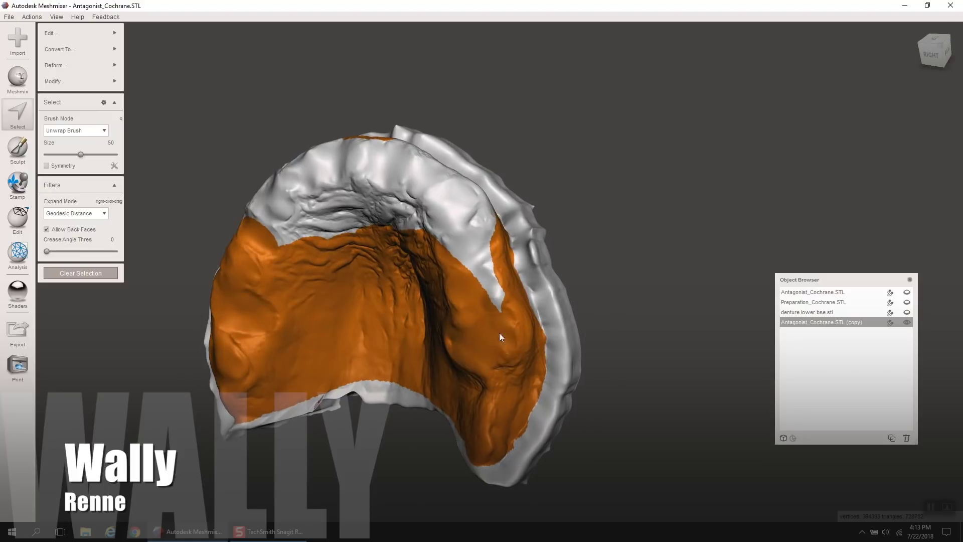
mouse_move(493, 303)
left_mouse_down()
mouse_move(375, 170)
mouse_move(294, 224)
mouse_move(369, 236)
left_mouse_up()
right_click_drag(369, 236, 389, 334)
mouse_move(389, 334)
left_mouse_down()
mouse_move(398, 344)
mouse_move(366, 334)
left_mouse_up()
right_click_drag(366, 334, 396, 350)
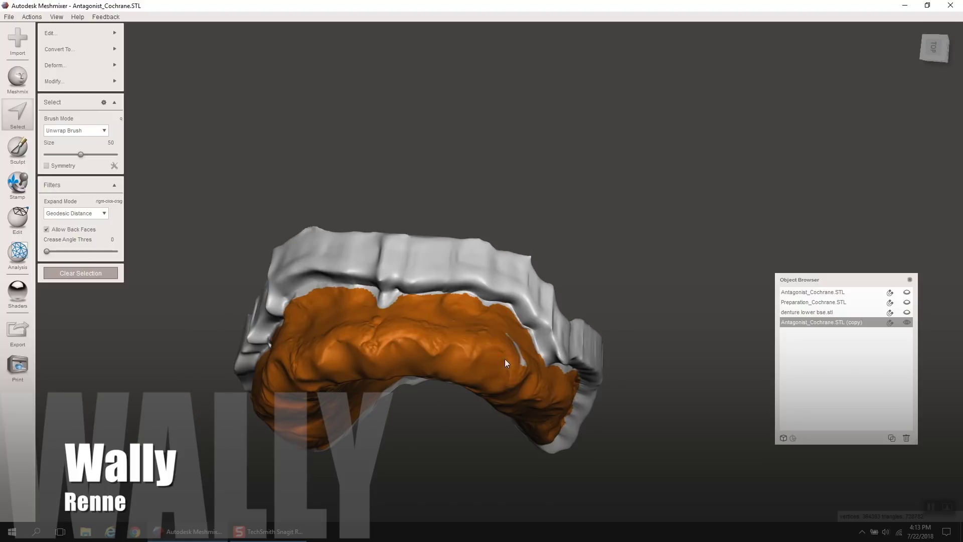
Set the selection brush size to 15 and trim the selection edge at the rear end of the ridge.
mouse_move(466, 339)
right_mouse_down()
mouse_move(312, 359)
mouse_move(335, 197)
right_mouse_up()
scroll(335, 219, "up", 5)
middle_click_drag(335, 218, 409, 381)
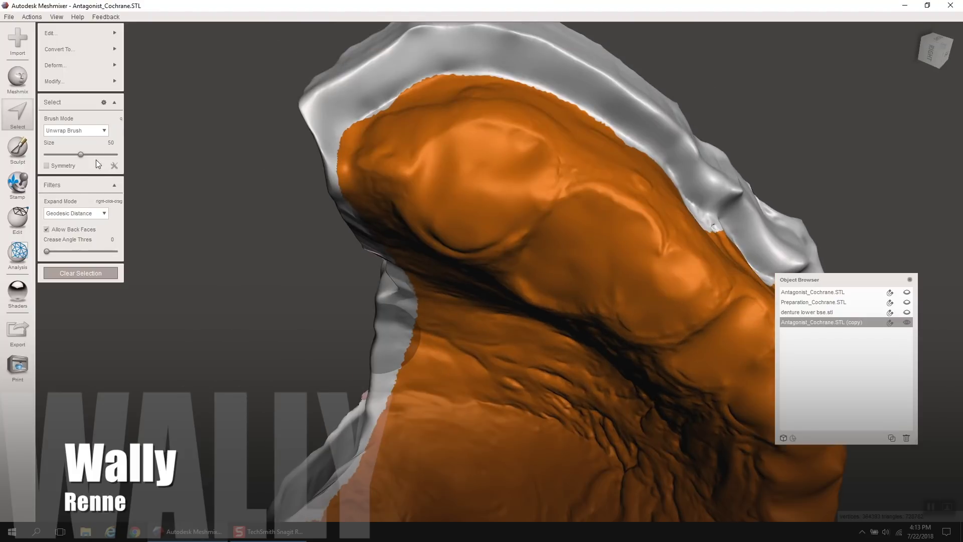
left_click_drag(81, 154, 57, 154)
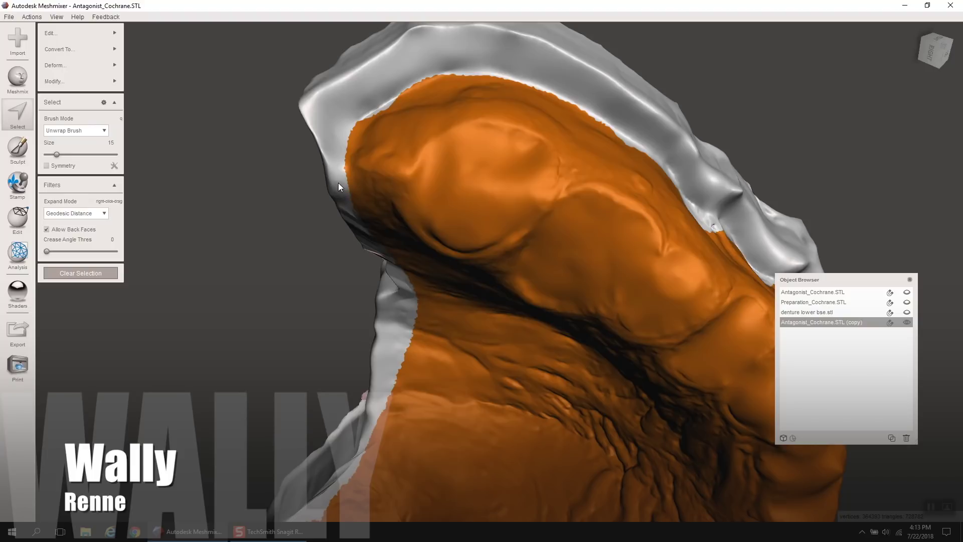
mouse_move(338, 181)
right_mouse_down()
mouse_move(338, 117)
mouse_move(332, 208)
mouse_move(434, 296)
mouse_move(399, 333)
right_mouse_up()
scroll(338, 117, "down", 3)
Smooth the boundary of the selected ridge and palate with smoothness 50, preserve shape 50 and 30 iterations.
mouse_move(45, 34)
mouse_move(74, 77)
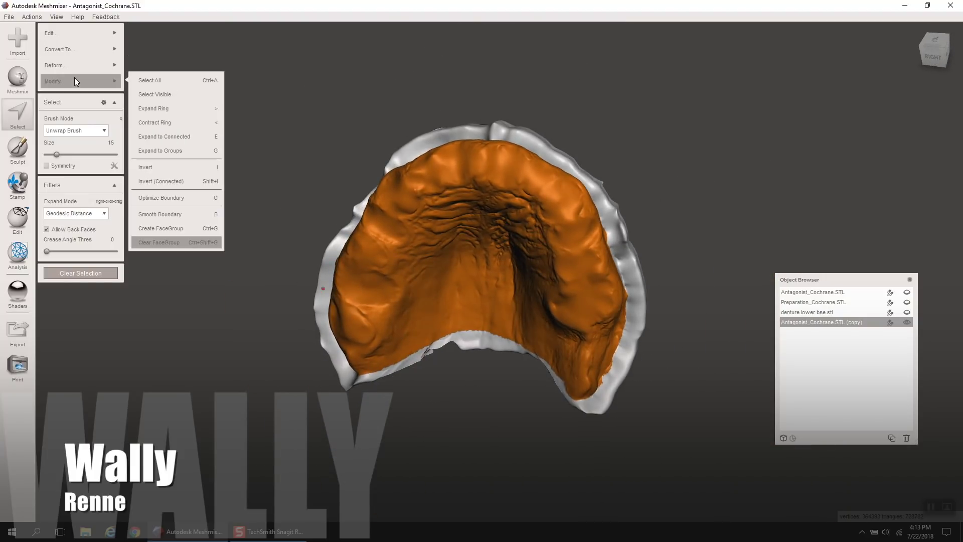
left_click(198, 203)
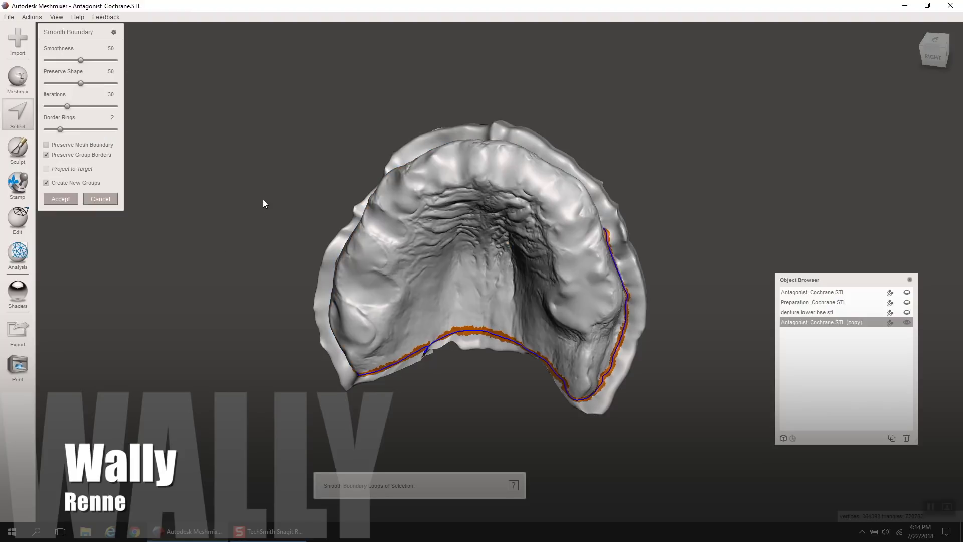
right_click_drag(262, 198, 411, 342)
scroll(411, 342, "up", 5)
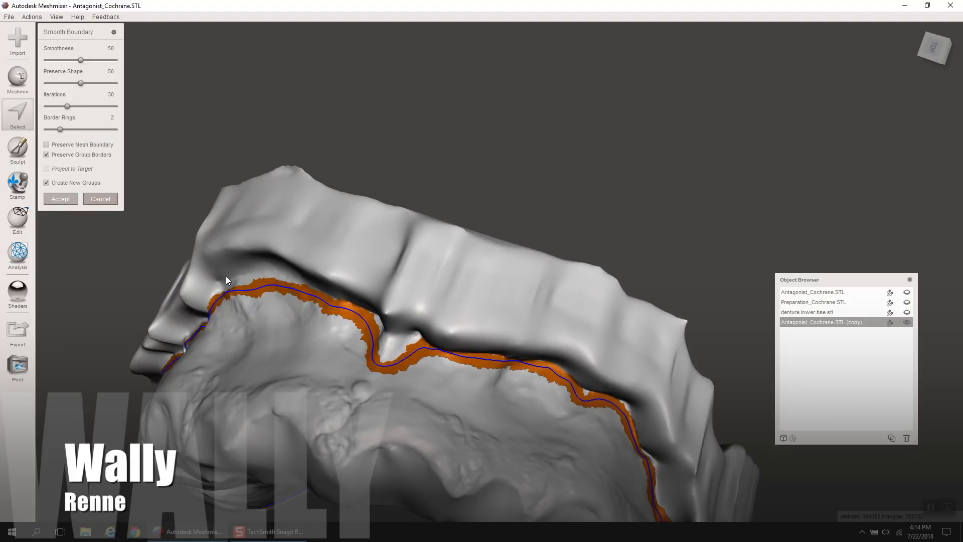
key("Return")
Separate the selected ridge and palate into its own part and hide the copied model.
right_click_drag(227, 271, 401, 310)
mouse_move(75, 64)
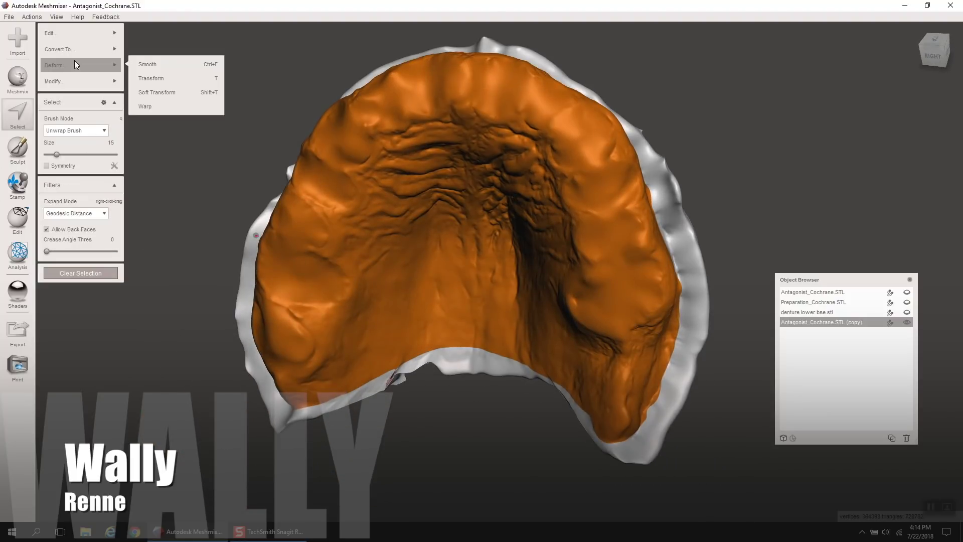
mouse_move(74, 82)
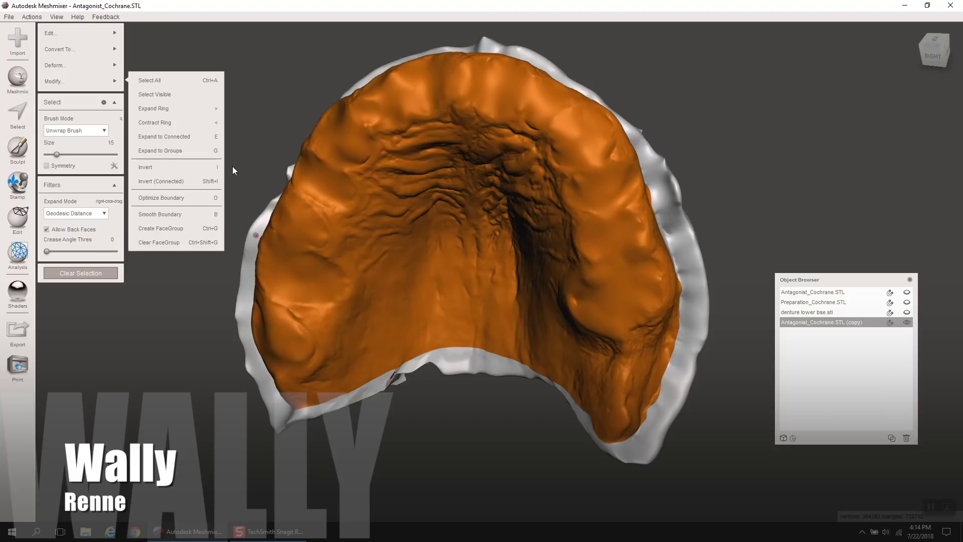
key("y")
left_click(905, 323)
right_click_drag(896, 329, 562, 301)
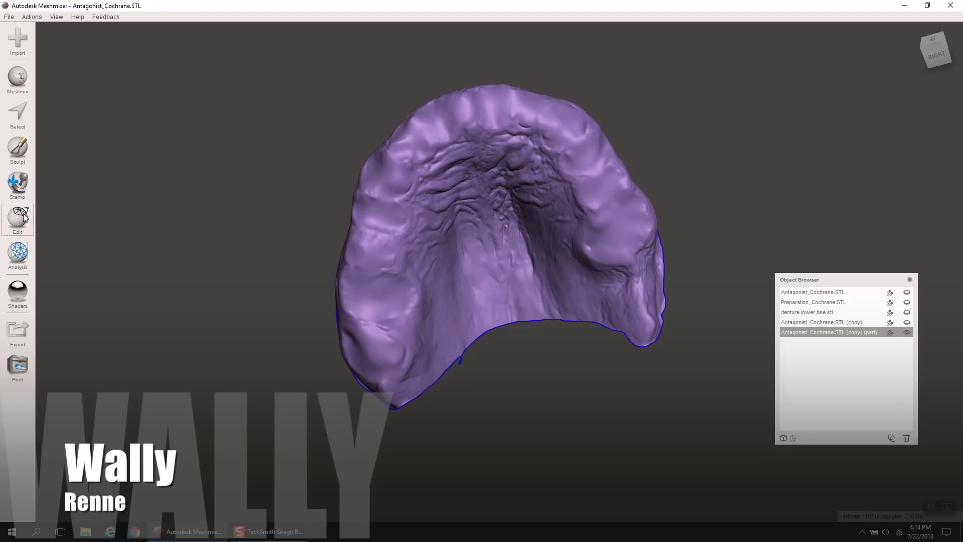
Select the whole separated part and extrude it 2.2 mm in the Normal direction with the Offset end type.
left_click(19, 115)
double_click(454, 176)
right_click_drag(453, 176, 441, 258)
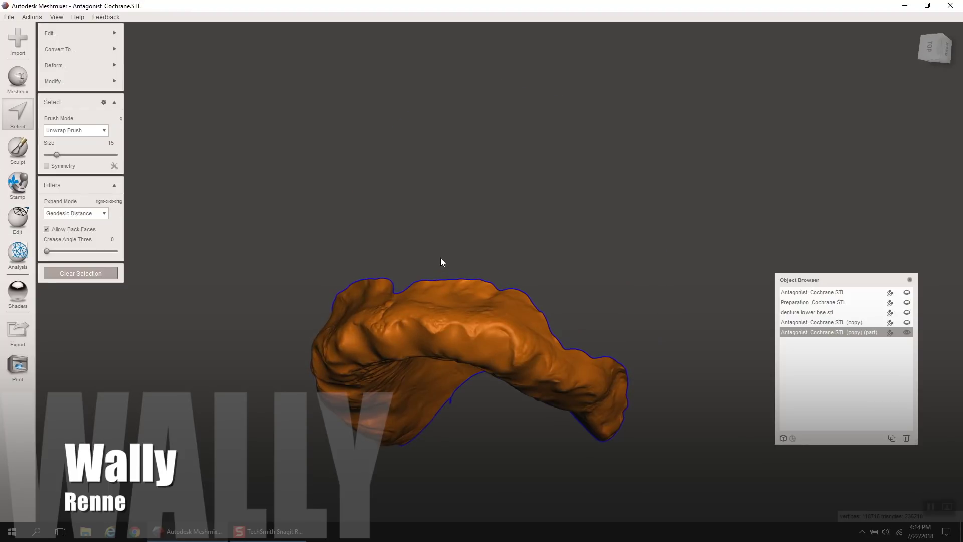
left_click(102, 34)
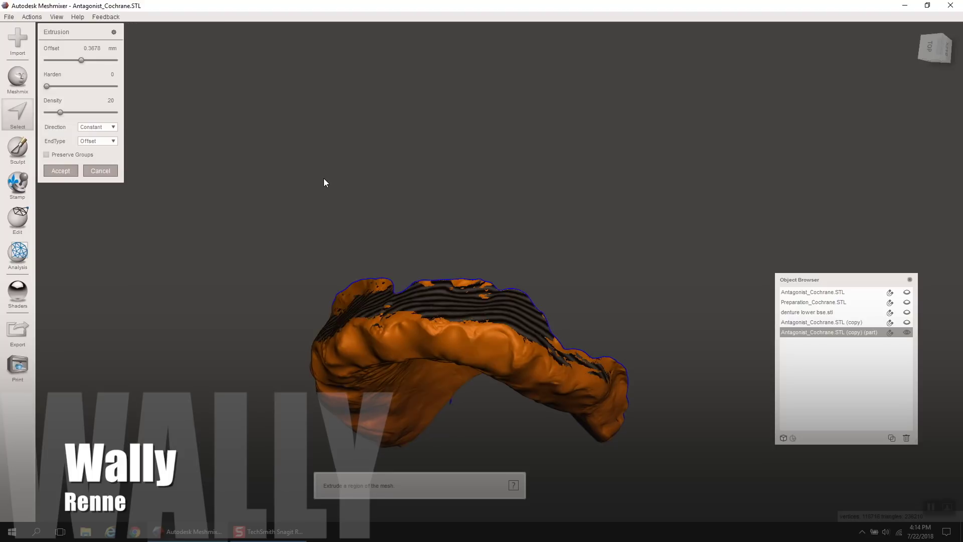
left_click(110, 126)
left_click(109, 136)
left_click_drag(87, 48, 120, 56)
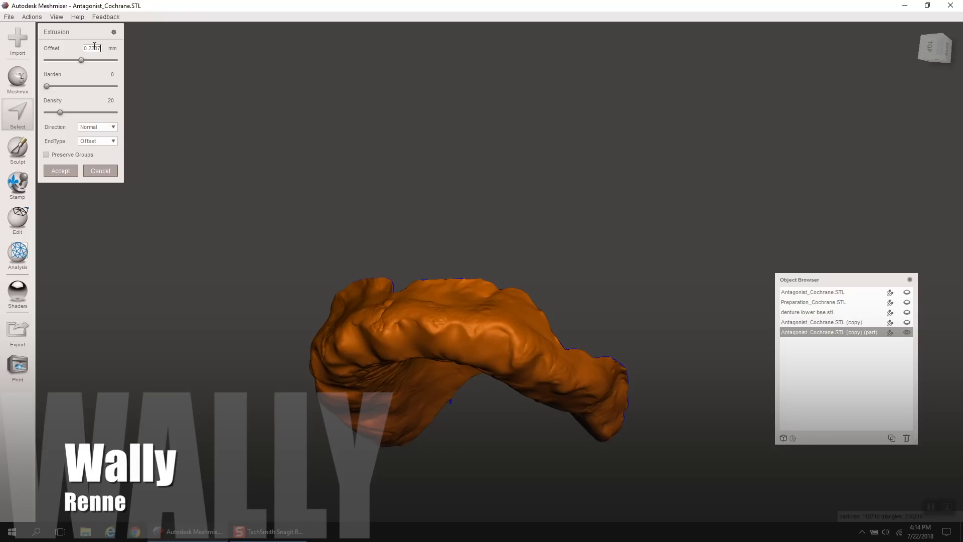
type("2.2")
key("Return")
right_click_drag(356, 257, 304, 339)
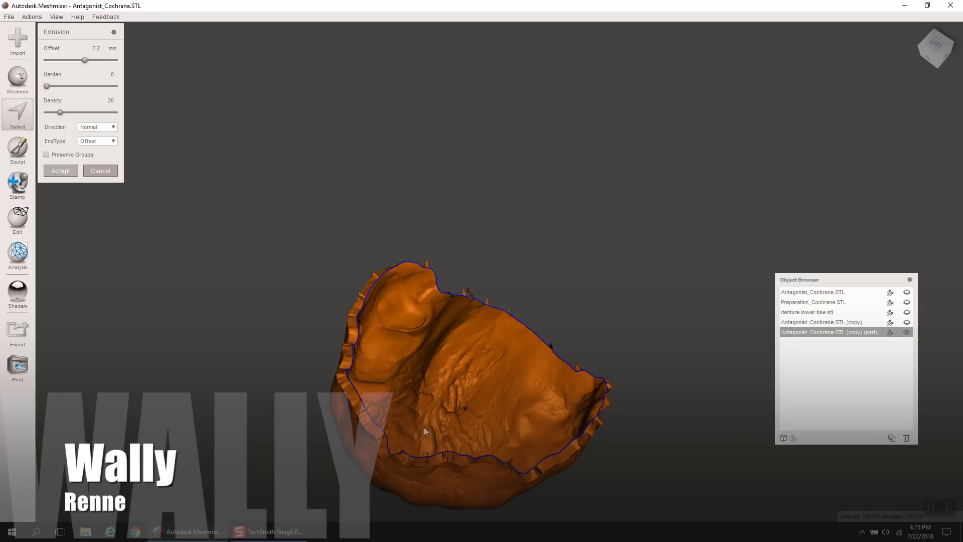
left_click(65, 172)
Turn off Volumetric for the BubbleSmooth sculpting brush and set its size to 55.
right_click_drag(529, 374, 535, 164)
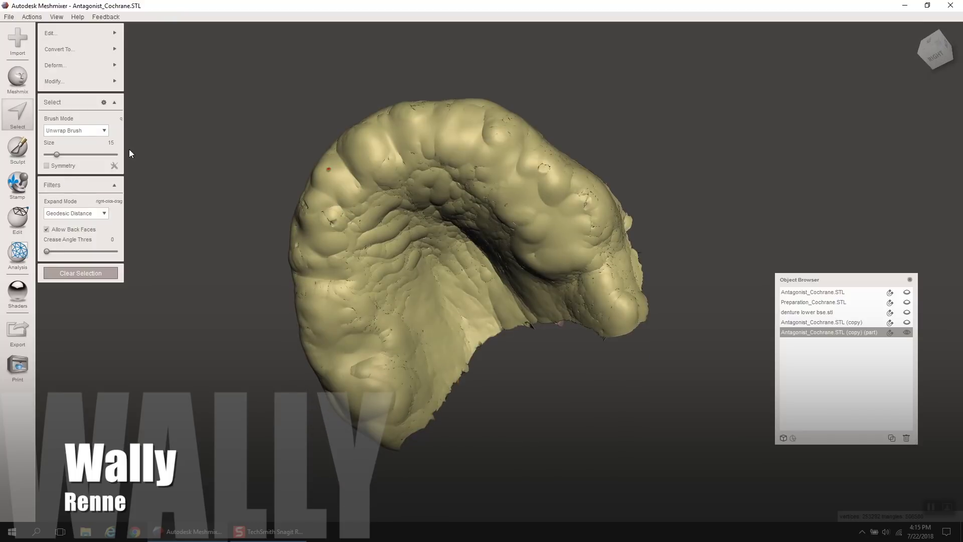
left_click(18, 148)
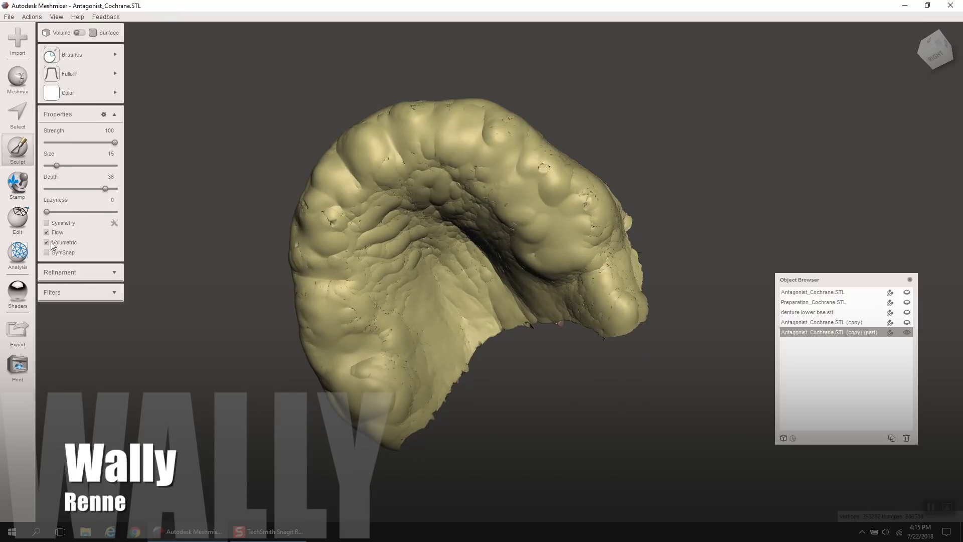
left_click(51, 242)
right_click_drag(454, 177, 453, 204)
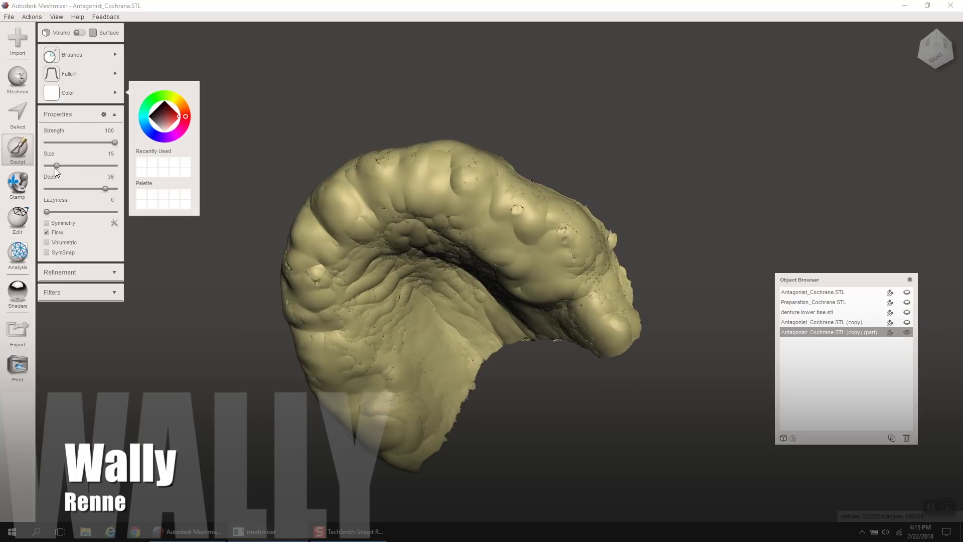
left_click_drag(57, 165, 84, 165)
Try a stroke with the depth -20 sculpting brush on the inner side of the ridge, then undo it.
mouse_move(82, 55)
left_click(188, 134)
left_click_drag(365, 266, 345, 275)
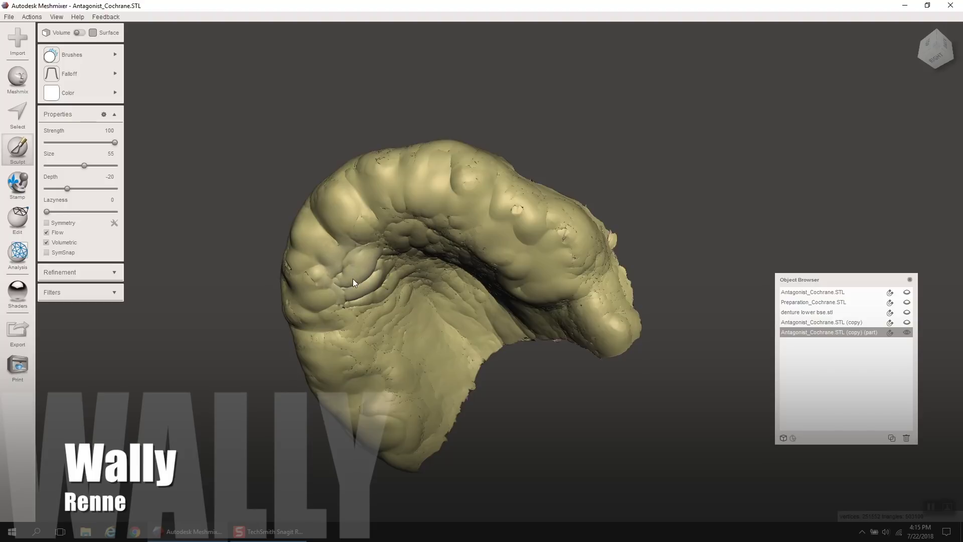
key("ctrl+z")
Try to smooth the palate folds and inner ridge with the BubbleSmooth brush, and undo those strokes.
left_click(224, 176)
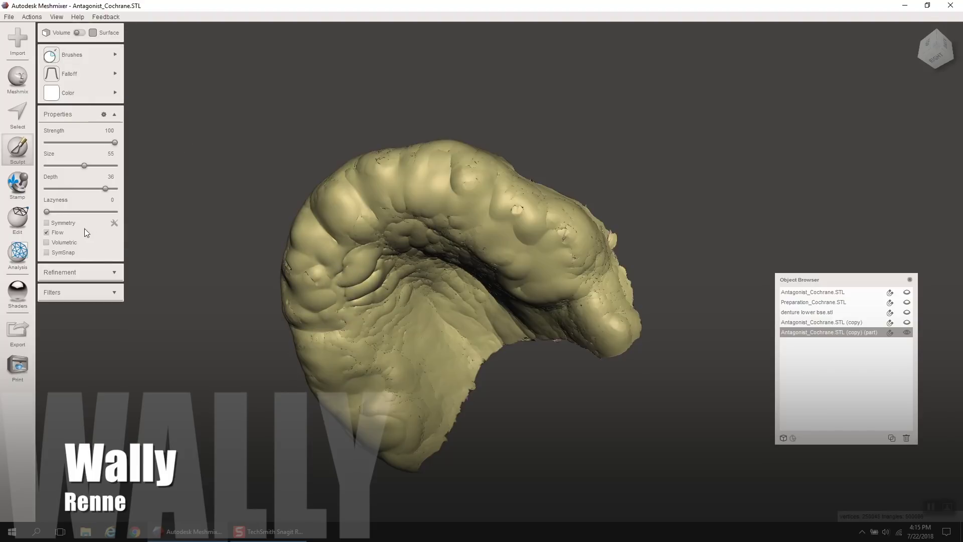
right_click_drag(146, 240, 450, 287)
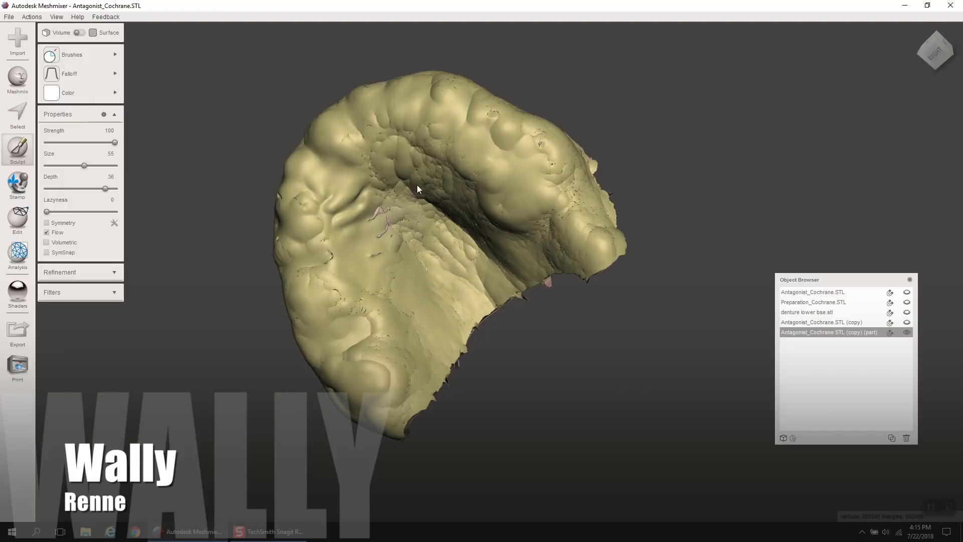
left_click_drag(415, 179, 432, 141)
mouse_move(432, 141)
right_mouse_down()
mouse_move(245, 359)
mouse_move(439, 220)
mouse_move(455, 119)
right_mouse_up()
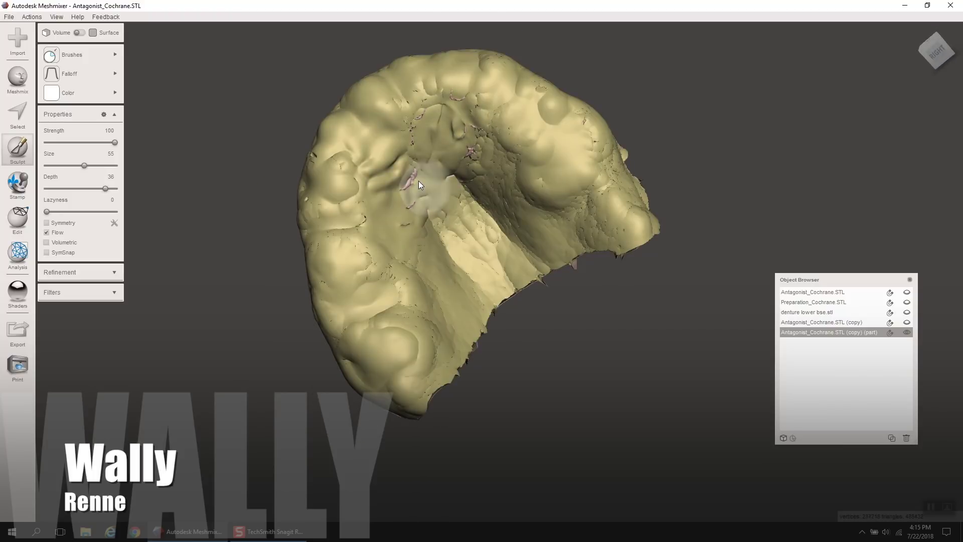
key("ctrl+z")
key("ctrl+z")
key("ctrl+z")
key("ctrl+z")
Switch to the sculpting brush with depth -20 and smooth the inner ridge and palate of the extruded part.
mouse_move(58, 92)
mouse_move(104, 61)
left_click(156, 211)
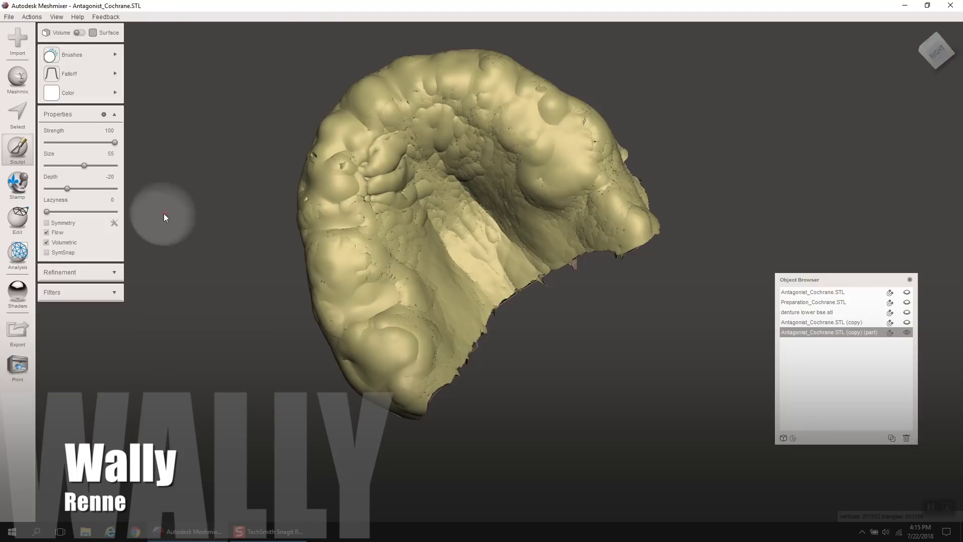
left_click(65, 241)
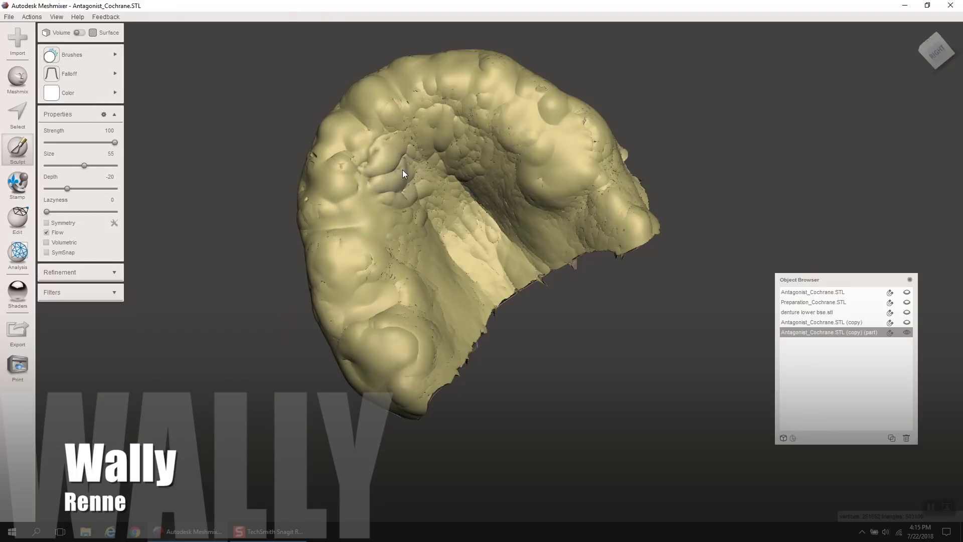
mouse_move(388, 171)
left_mouse_down()
mouse_move(411, 134)
mouse_move(456, 142)
mouse_move(535, 275)
mouse_move(435, 376)
mouse_move(369, 338)
mouse_move(341, 227)
mouse_move(348, 131)
mouse_move(547, 98)
mouse_move(642, 206)
mouse_move(579, 277)
left_mouse_up()
right_click_drag(579, 276, 535, 261)
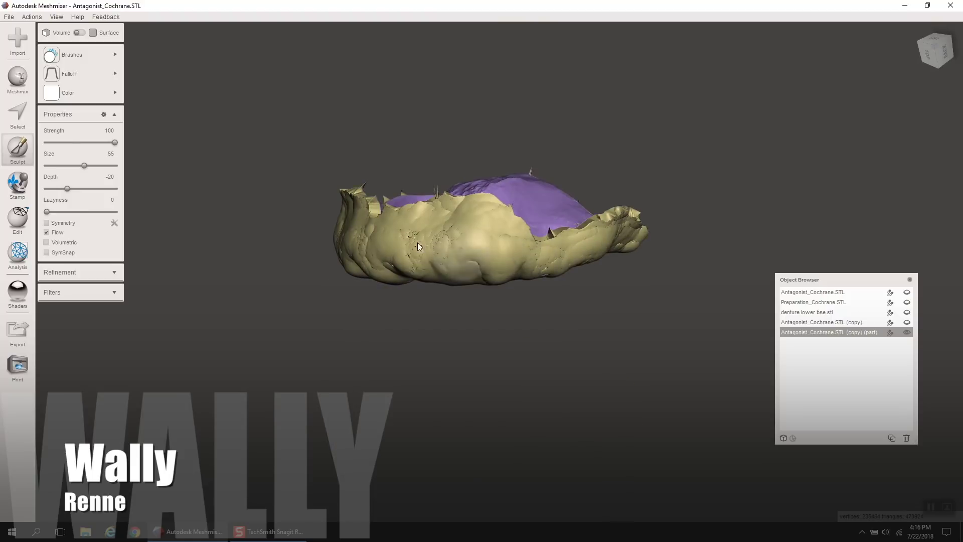
Smooth the bumps along the outer side of the extruded ridge below its jagged border.
right_click_drag(455, 248, 504, 242)
mouse_move(504, 241)
left_mouse_down()
mouse_move(417, 248)
mouse_move(409, 260)
mouse_move(489, 262)
mouse_move(507, 242)
mouse_move(513, 260)
mouse_move(559, 250)
mouse_move(498, 253)
left_mouse_up()
right_click_drag(498, 251, 411, 269)
mouse_move(411, 269)
left_mouse_down()
mouse_move(473, 237)
mouse_move(484, 289)
mouse_move(555, 285)
left_mouse_up()
right_click_drag(690, 219, 589, 268)
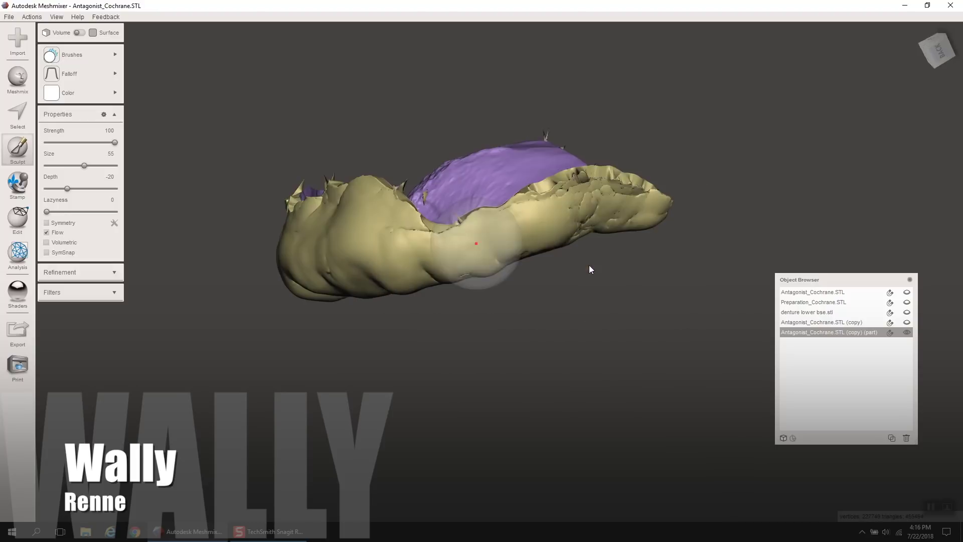
Smooth the bumps along the outer side and front crest of the extruded ridge with the depth -20 brush.
right_click_drag(573, 177, 419, 148)
mouse_move(419, 147)
left_mouse_down()
mouse_move(456, 159)
mouse_move(395, 305)
mouse_move(432, 362)
mouse_move(508, 350)
mouse_move(436, 306)
mouse_move(465, 243)
mouse_move(481, 303)
mouse_move(552, 290)
mouse_move(598, 305)
mouse_move(601, 329)
mouse_move(630, 315)
left_mouse_up()
right_click_drag(630, 315, 577, 193)
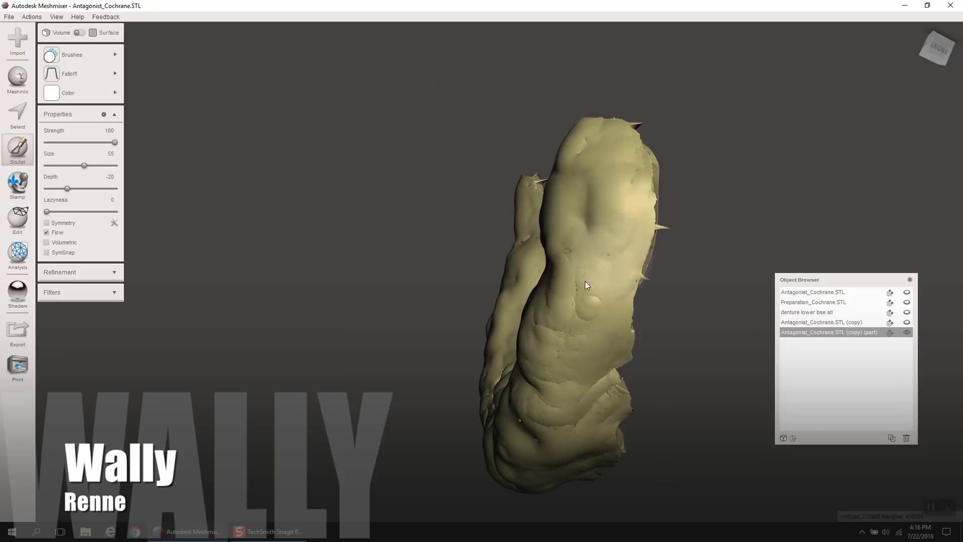
mouse_move(556, 389)
left_mouse_down()
mouse_move(591, 391)
mouse_move(582, 351)
left_mouse_up()
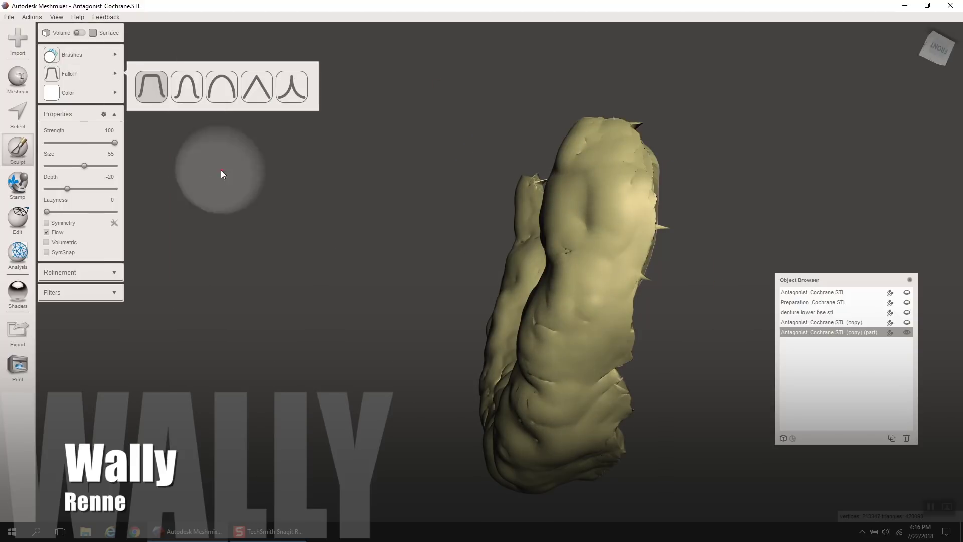
Switch to the smoothing brush with depth 36, set its strength to 46, and smooth the jagged outer border of the ridge.
mouse_move(91, 55)
left_click(226, 171)
right_click_drag(425, 208, 380, 67)
right_click_drag(476, 151, 336, 168)
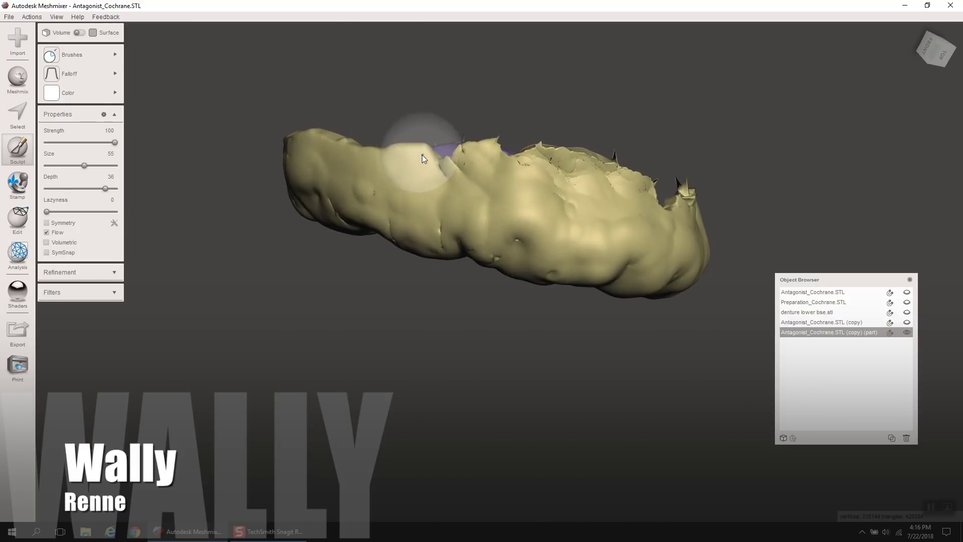
left_click_drag(115, 142, 79, 143)
mouse_move(441, 153)
left_mouse_down()
mouse_move(588, 164)
mouse_move(644, 200)
left_mouse_up()
Smooth the remaining jagged border around the front and along the opposite outer side of the ridge.
right_click_drag(643, 198, 444, 203)
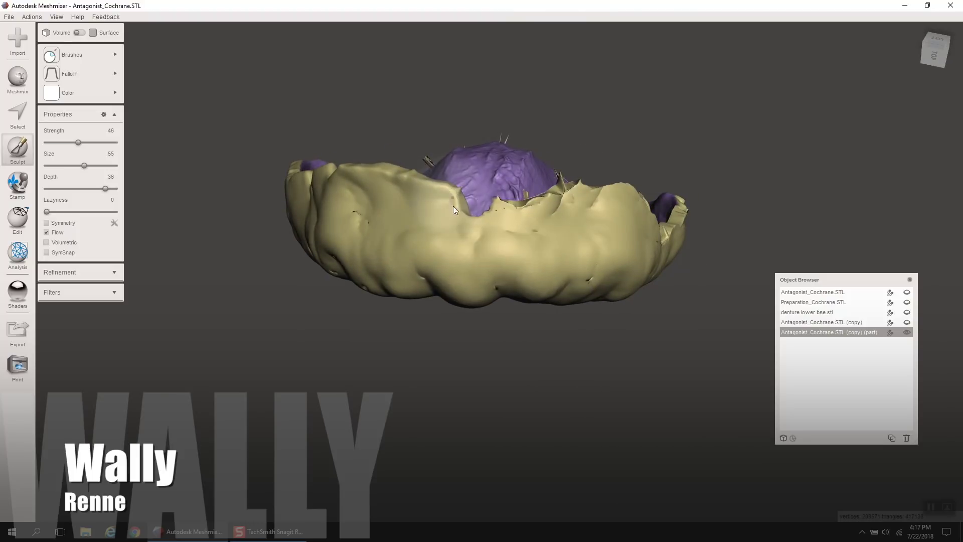
right_click_drag(543, 221, 519, 305)
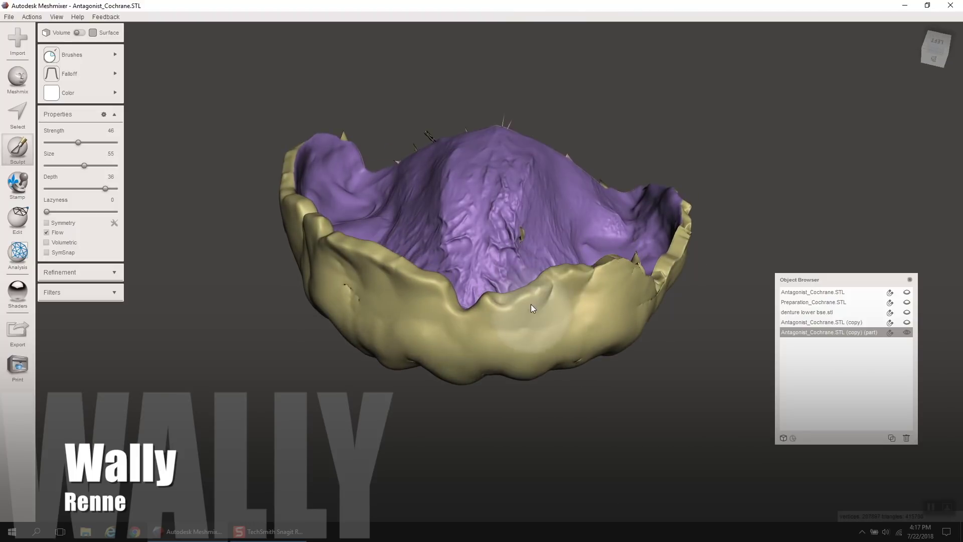
right_click_drag(622, 279, 509, 308)
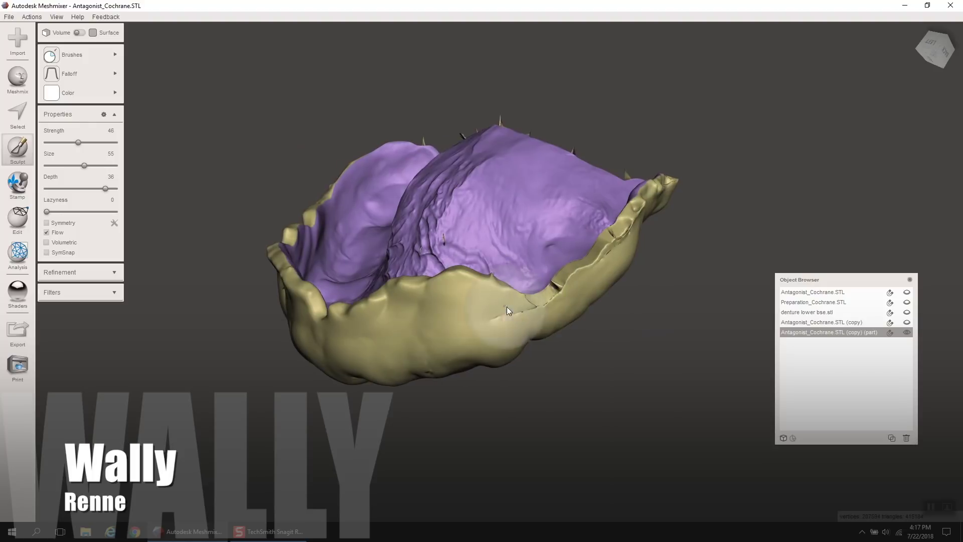
right_click_drag(486, 277, 516, 297)
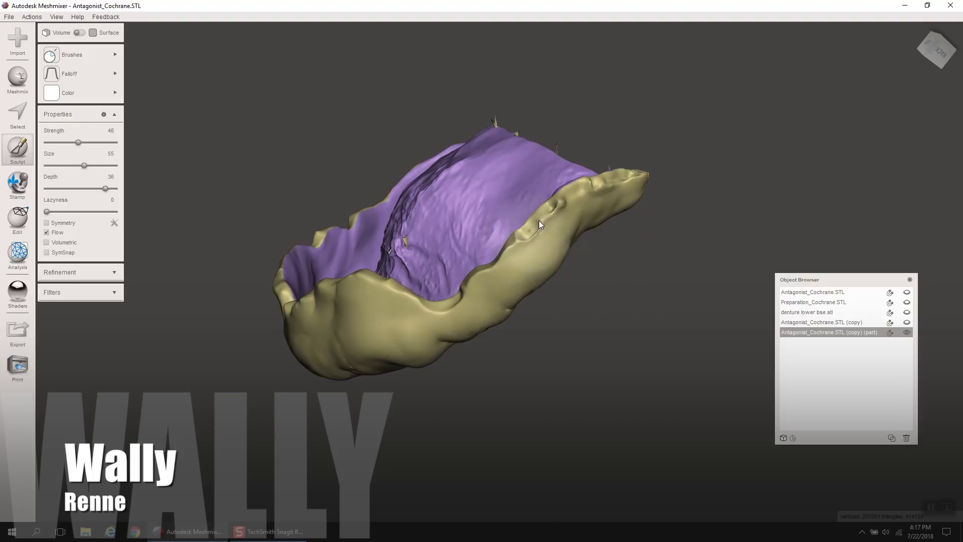
right_click_drag(627, 177, 435, 310)
mouse_move(434, 310)
left_mouse_down()
mouse_move(448, 245)
mouse_move(438, 225)
mouse_move(460, 157)
mouse_move(508, 134)
left_mouse_up()
Smooth the palate folds around the intersecting surfaces and the inner side of the ridge.
right_click_drag(568, 176, 534, 283)
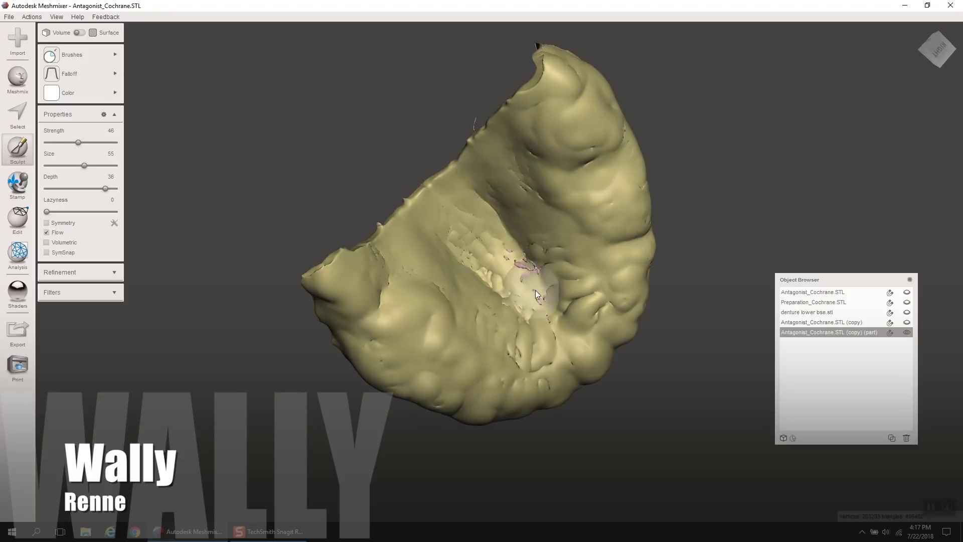
mouse_move(538, 317)
left_mouse_down()
mouse_move(567, 338)
mouse_move(569, 300)
mouse_move(514, 359)
left_mouse_up()
left_click_drag(421, 305, 386, 293)
right_click_drag(380, 264, 406, 90)
right_click_drag(459, 161, 625, 149)
Remove the spikes along the posterior palate border by smoothing the edge.
scroll(624, 149, "up", 5)
scroll(624, 149, "down", 5)
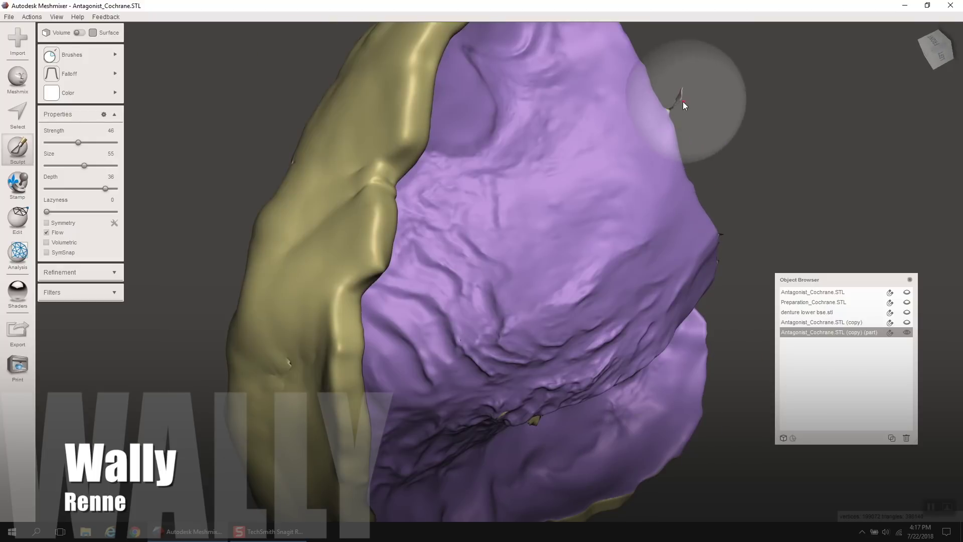
scroll(688, 114, "up", 3)
right_click_drag(697, 181, 386, 368)
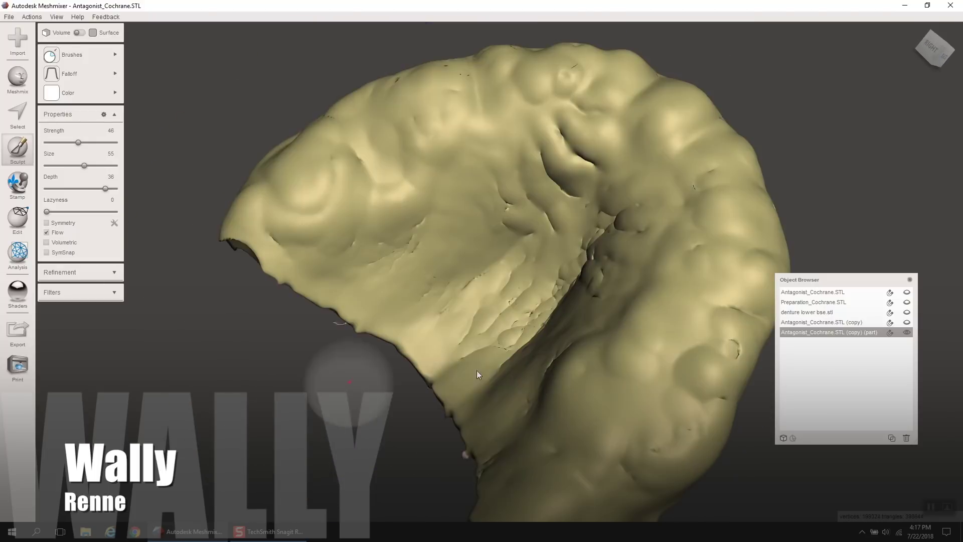
right_click_drag(440, 390, 557, 408)
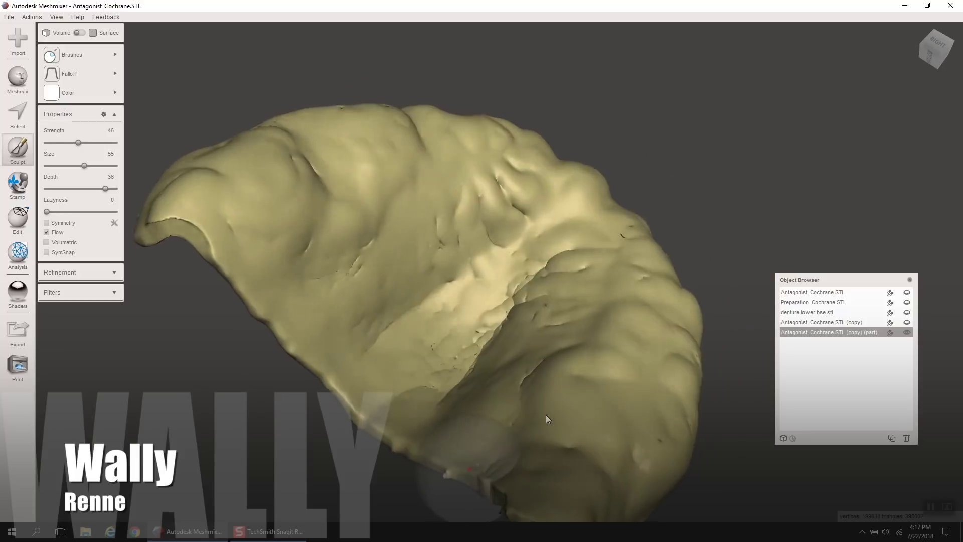
right_click_drag(477, 476, 360, 287)
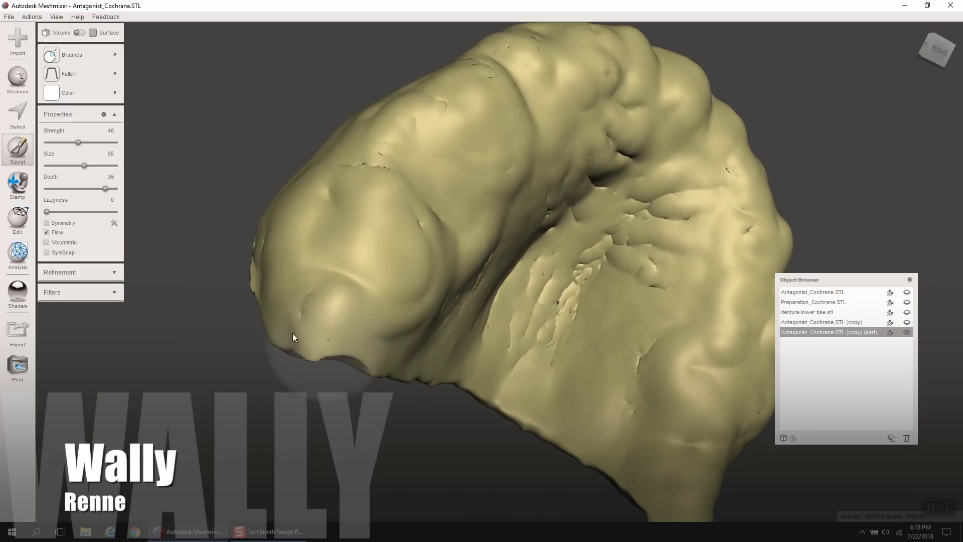
Smooth the posterior end of the ridge and the small flaws on its outer surface.
right_click_drag(285, 321, 383, 318)
mouse_move(321, 292)
right_mouse_down()
mouse_move(409, 240)
mouse_move(371, 288)
right_mouse_up()
right_click_drag(429, 97, 477, 240)
mouse_move(403, 198)
right_mouse_down()
mouse_move(488, 90)
mouse_move(460, 135)
mouse_move(443, 234)
mouse_move(573, 275)
mouse_move(502, 309)
right_mouse_up()
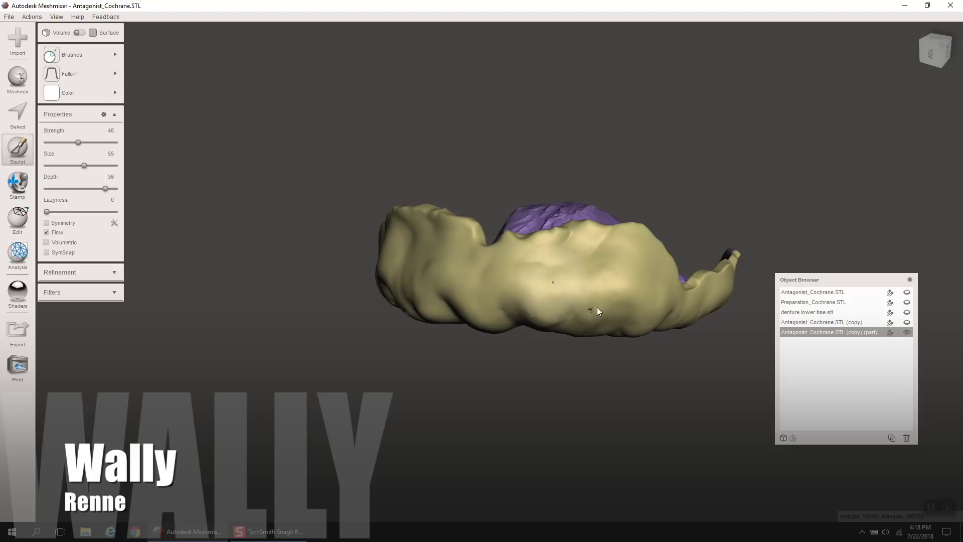
right_click_drag(557, 279, 502, 223)
Set the brush strength to 86 and size to 36, and smooth the front outer border of the ridge.
left_click_drag(542, 212, 618, 205)
mouse_move(84, 166)
left_mouse_down()
mouse_move(71, 165)
mouse_move(106, 143)
left_mouse_up()
mouse_move(572, 166)
left_mouse_down()
mouse_move(631, 156)
mouse_move(533, 165)
left_mouse_up()
right_click_drag(565, 179, 491, 251)
right_click_drag(408, 222, 470, 281)
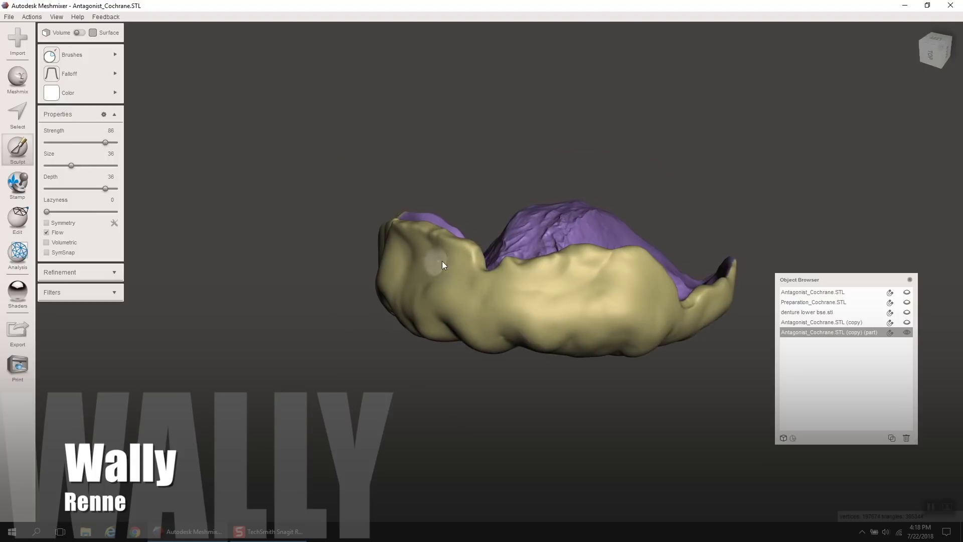
Smooth the small bumps along the outer rim on both sides of the denture base.
right_click_drag(546, 260, 588, 272)
right_click_drag(482, 239, 519, 241)
right_click_drag(457, 226, 512, 246)
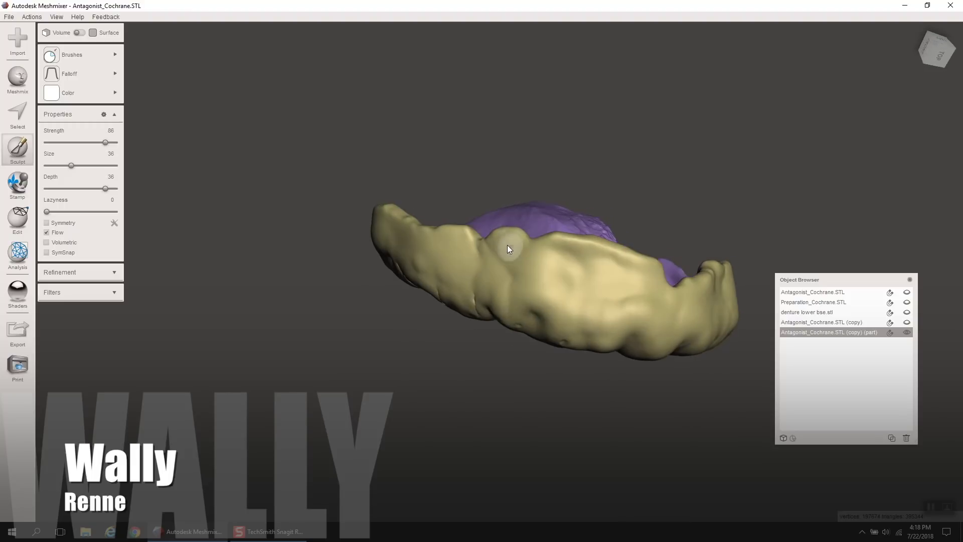
right_click_drag(457, 227, 455, 230)
right_click_drag(516, 284, 508, 256)
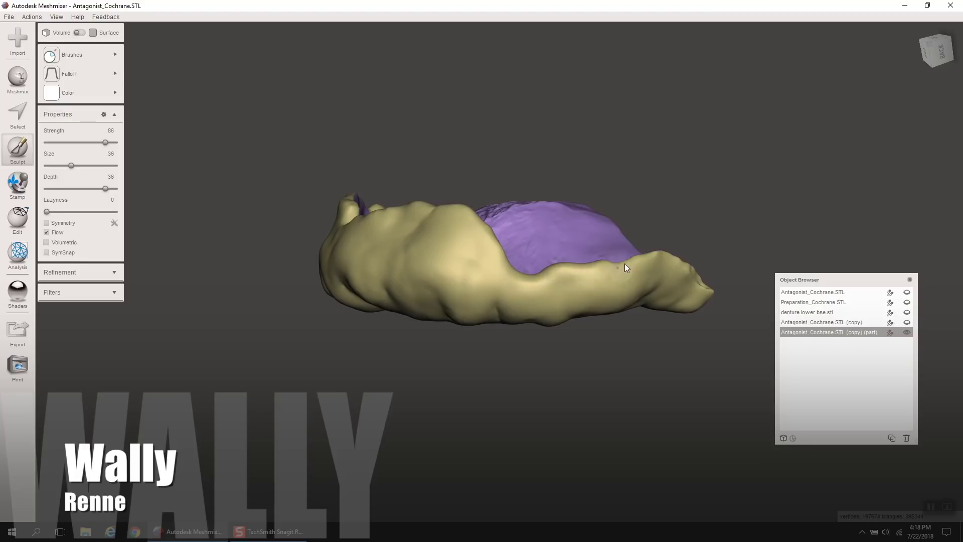
right_click_drag(698, 283, 634, 126)
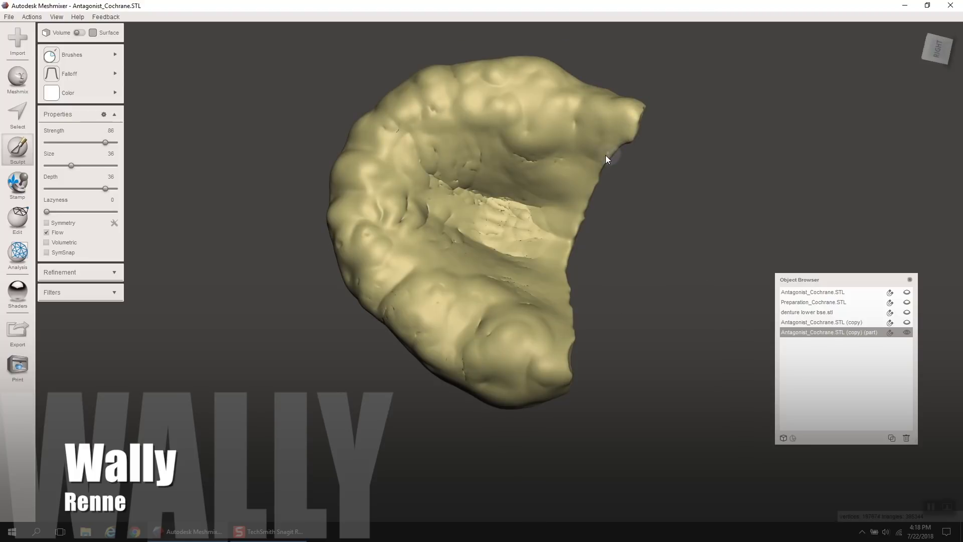
Set the brush size to 70 and smooth the crest and posterior end of the ridge.
right_click_drag(561, 361, 567, 316)
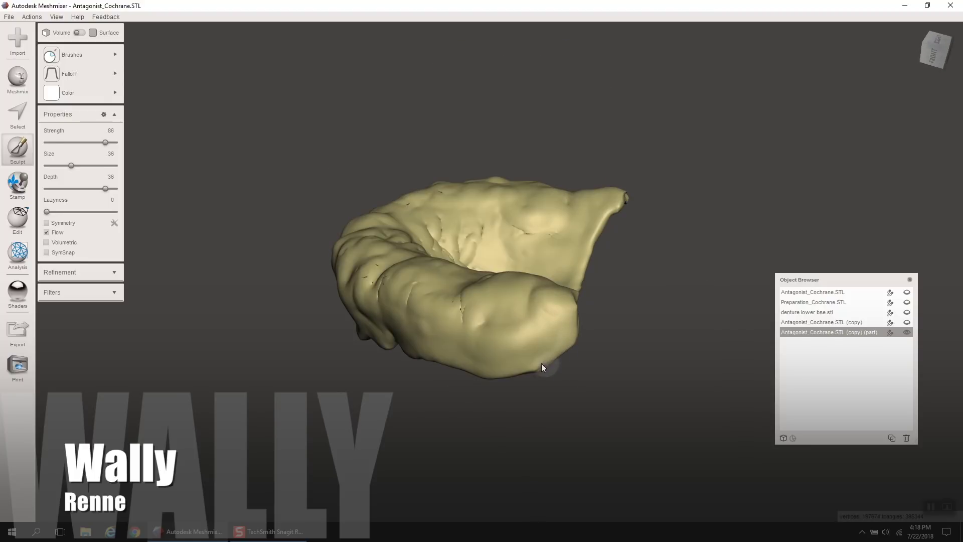
right_click_drag(538, 368, 578, 359)
right_click_drag(409, 302, 410, 341)
left_click_drag(71, 165, 94, 165)
left_click_drag(406, 304, 535, 317)
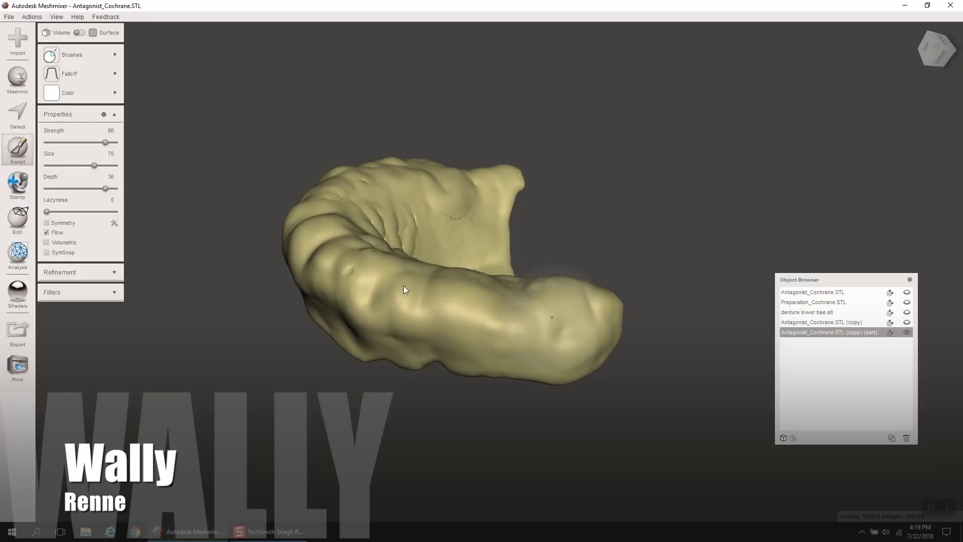
right_click_drag(408, 294, 375, 252)
mouse_move(375, 252)
left_mouse_down()
mouse_move(391, 239)
mouse_move(413, 288)
mouse_move(409, 198)
mouse_move(428, 161)
left_mouse_up()
Show the leftover antagonist copy and examine how it sits against the smoothed denture base part.
mouse_move(303, 152)
right_mouse_down()
mouse_move(561, 185)
mouse_move(357, 411)
mouse_move(359, 333)
mouse_move(273, 183)
mouse_move(217, 282)
mouse_move(225, 296)
right_mouse_up()
left_click(908, 322)
right_click_drag(738, 352, 582, 249)
scroll(516, 248, "up", 3)
right_click_drag(518, 253, 441, 180)
left_click(907, 322)
Delete the leftover antagonist copy, keeping the separated denture base part, and hide that part.
left_click(835, 322)
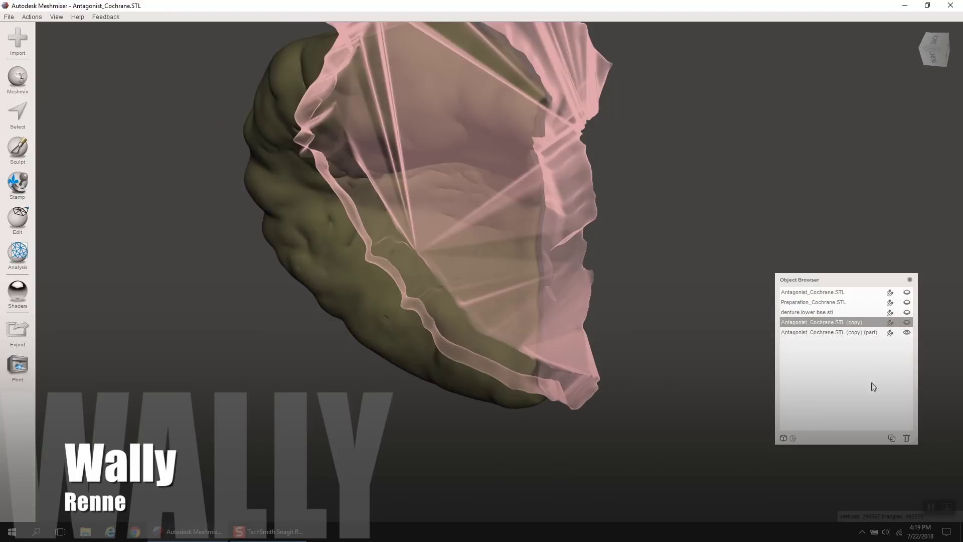
left_click(907, 333)
left_click(906, 321)
right_click_drag(717, 326, 775, 369)
left_click(906, 438)
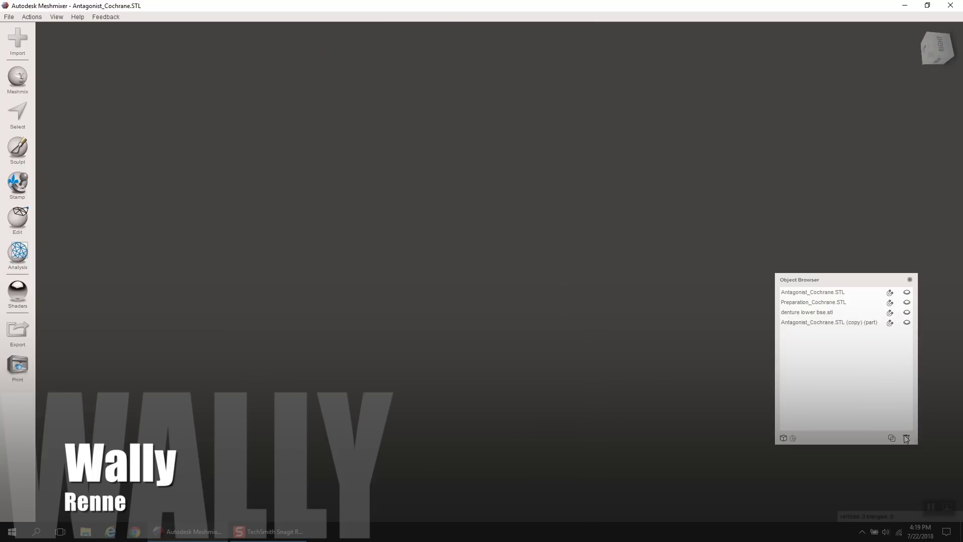
Display the preparation scan together with the smoothed denture base part, leaving the lower denture base and antagonist scan hidden.
left_click(838, 312)
left_click(905, 301)
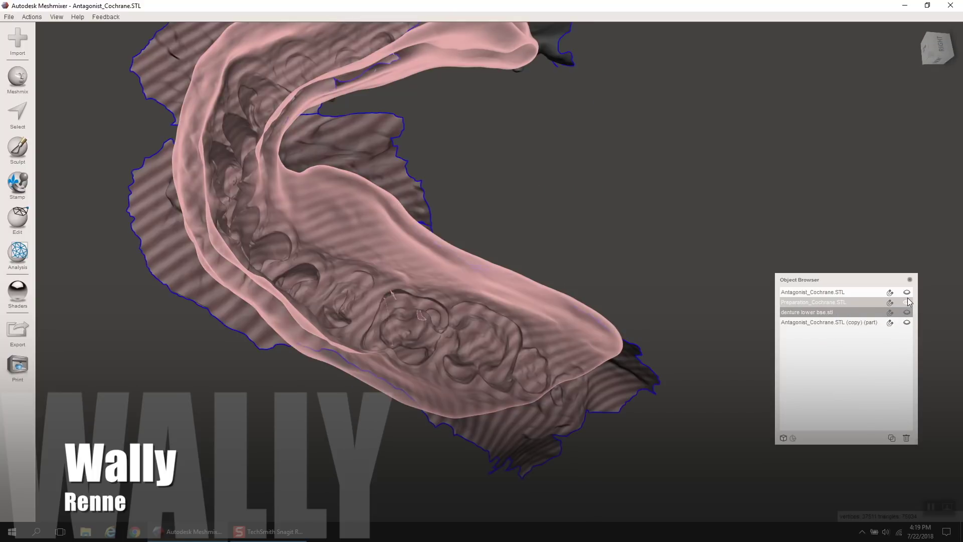
left_click(868, 303)
right_click_drag(723, 293, 614, 218)
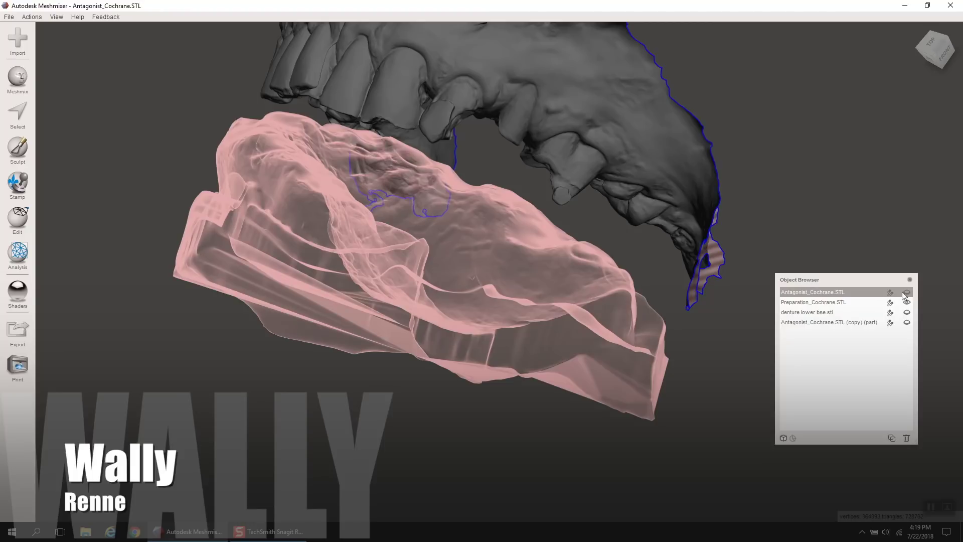
left_click(868, 320)
right_click_drag(727, 336, 673, 421)
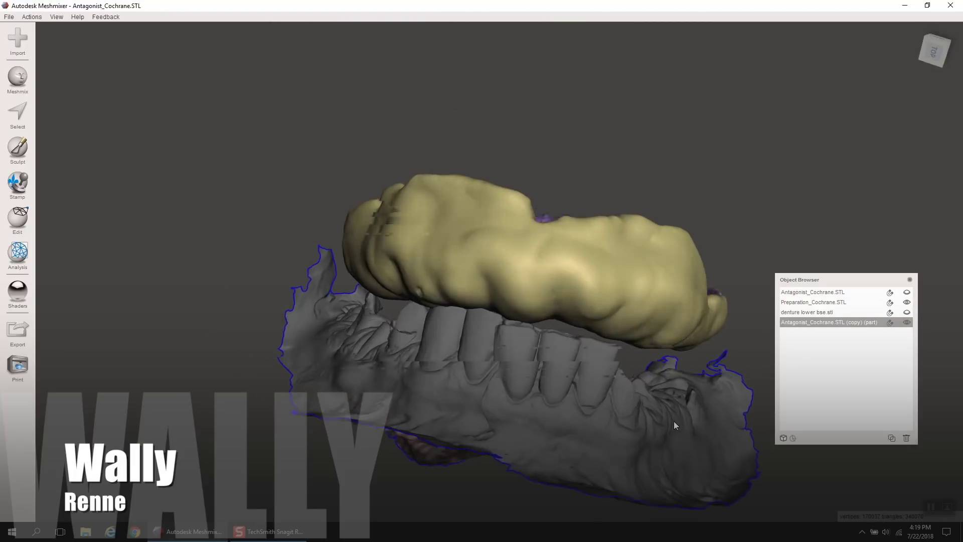
Check the denture base with and without the preparation scan, and show the antagonist scan alongside them.
left_click(904, 314)
left_click(904, 314)
left_click(906, 303)
right_click_drag(772, 341, 885, 325)
left_click(906, 302)
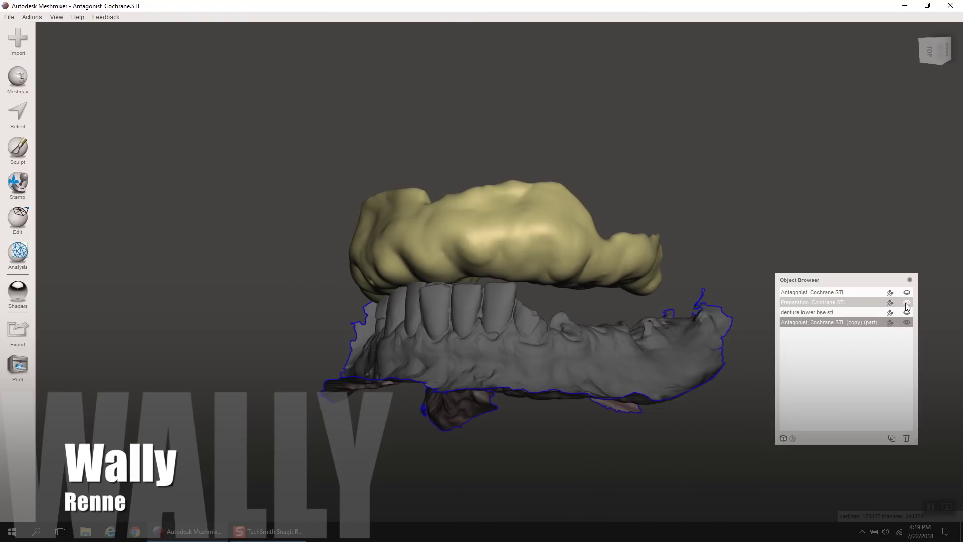
left_click(907, 292)
mouse_move(597, 304)
right_mouse_down()
mouse_move(416, 269)
mouse_move(584, 309)
mouse_move(527, 321)
right_mouse_up()
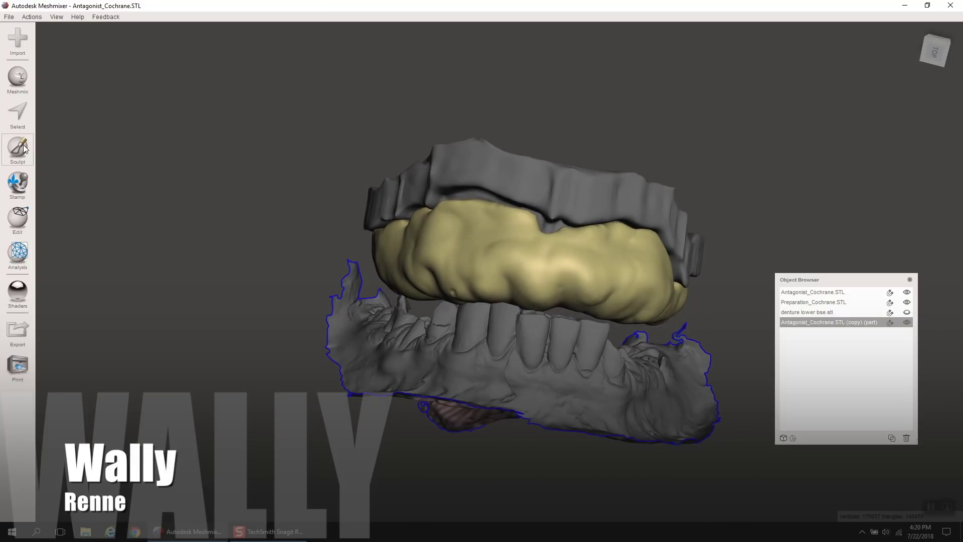
Smooth the front lower edge of the denture base, and hide the preparation and antagonist scans.
left_click(17, 148)
left_click(216, 175)
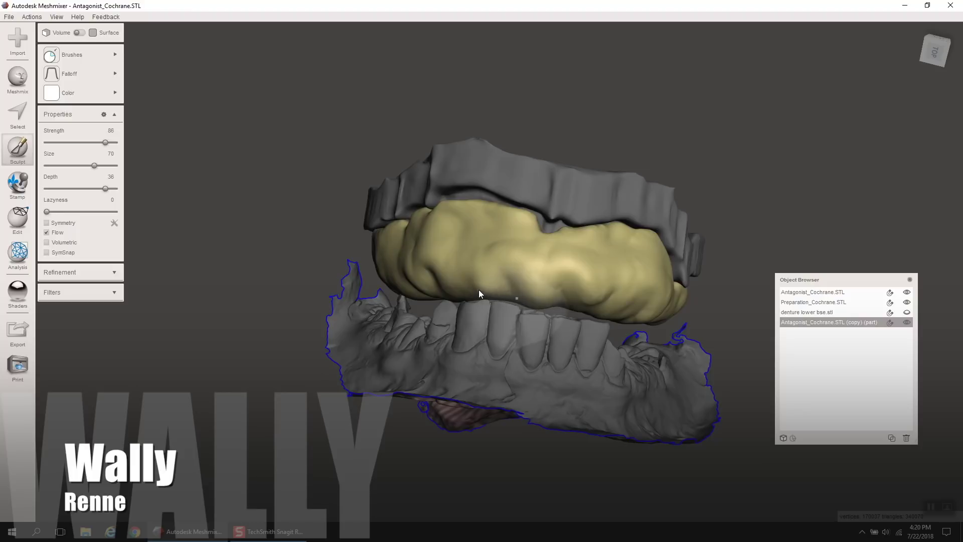
left_click(907, 302)
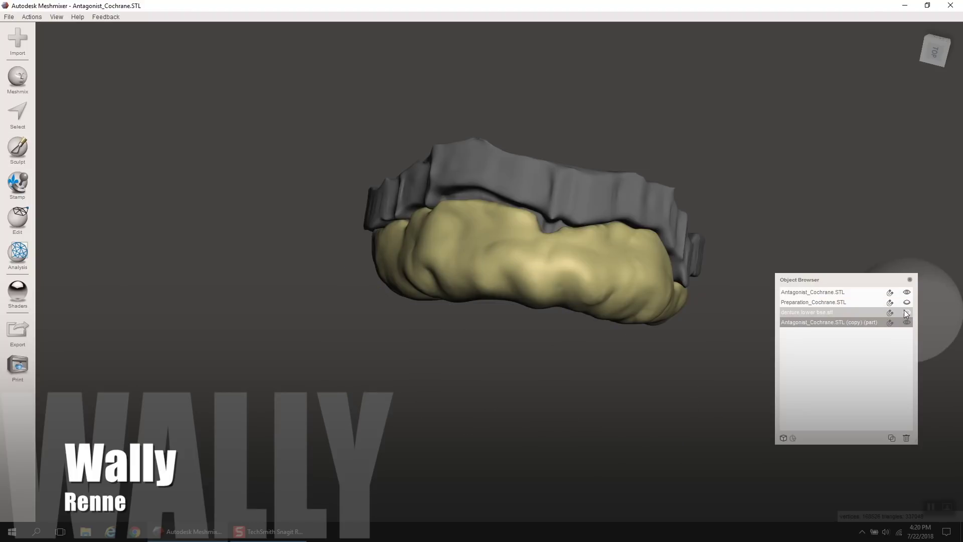
left_click(908, 292)
mouse_move(592, 168)
right_mouse_down()
mouse_move(576, 193)
mouse_move(582, 184)
right_mouse_up()
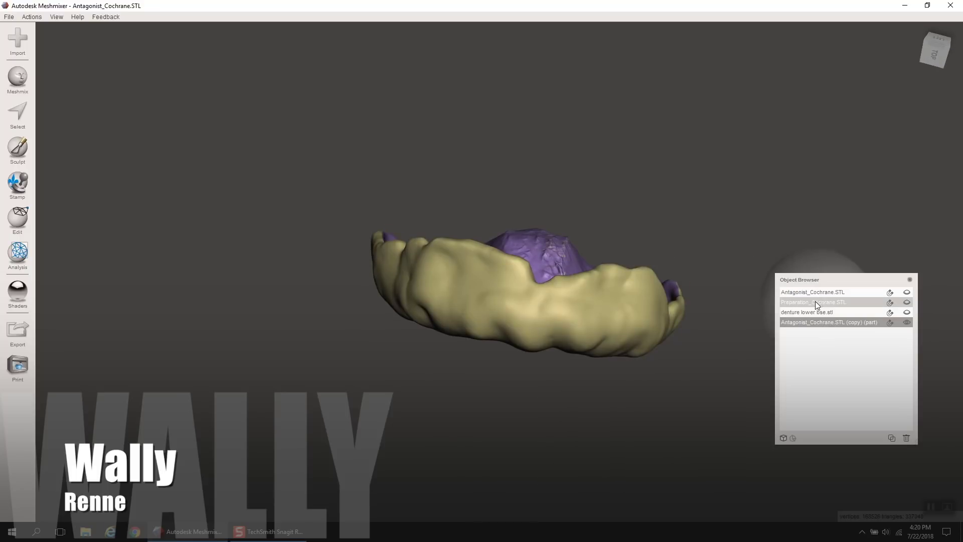
Show the antagonist scan again and add the second antagonist STL with the upper teeth to the scene from the scan folder.
left_click(906, 303)
left_click(907, 292)
left_click(104, 38)
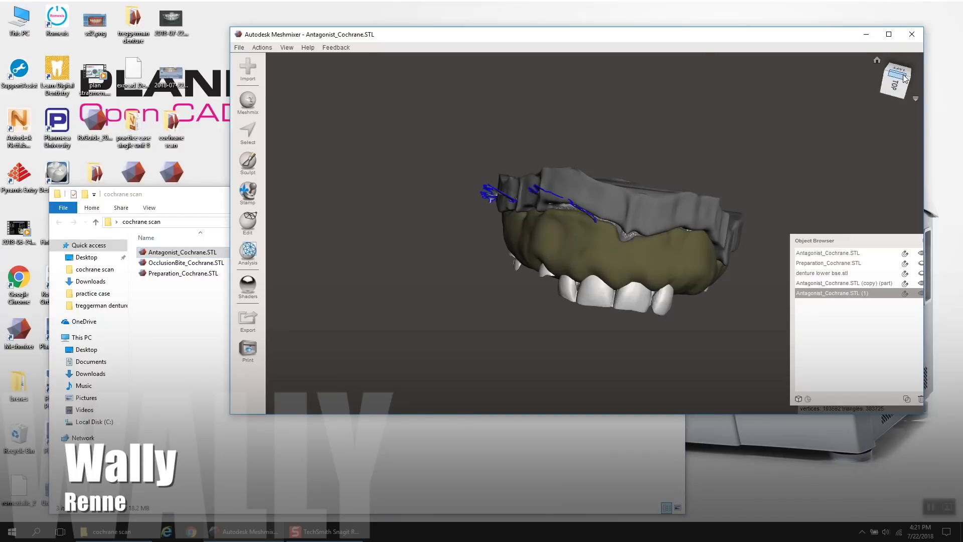
left_click(888, 34)
right_click_drag(807, 158, 564, 251)
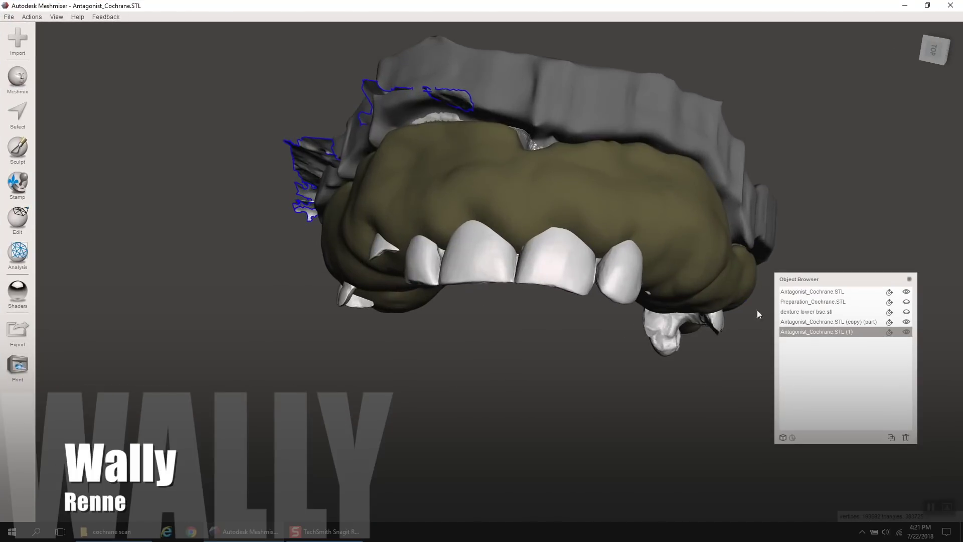
Sculpt the smoothed denture base part along its front edge above the upper lateral incisor with a brush size of 36.
left_click(853, 321)
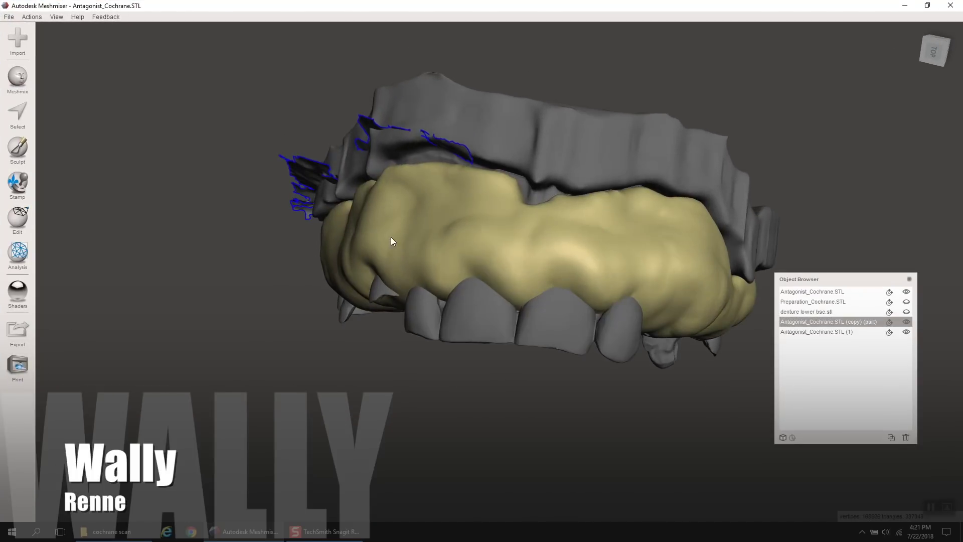
left_click(17, 148)
left_click(214, 177)
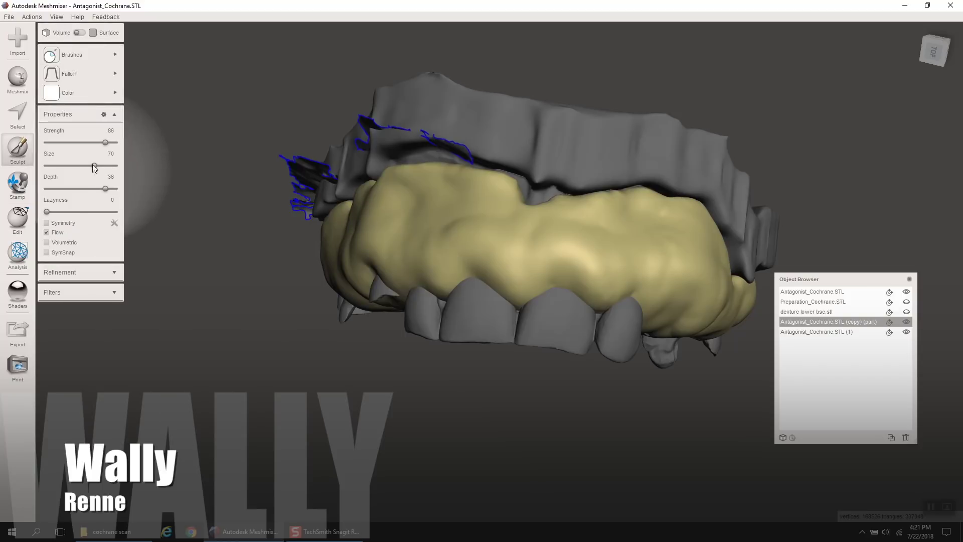
right_click_drag(412, 289, 492, 306)
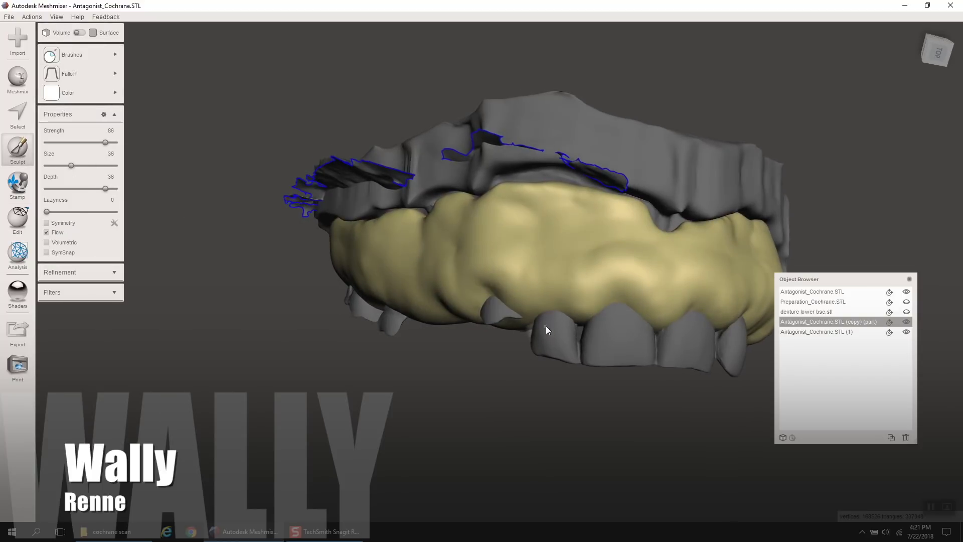
left_click_drag(543, 310, 579, 311)
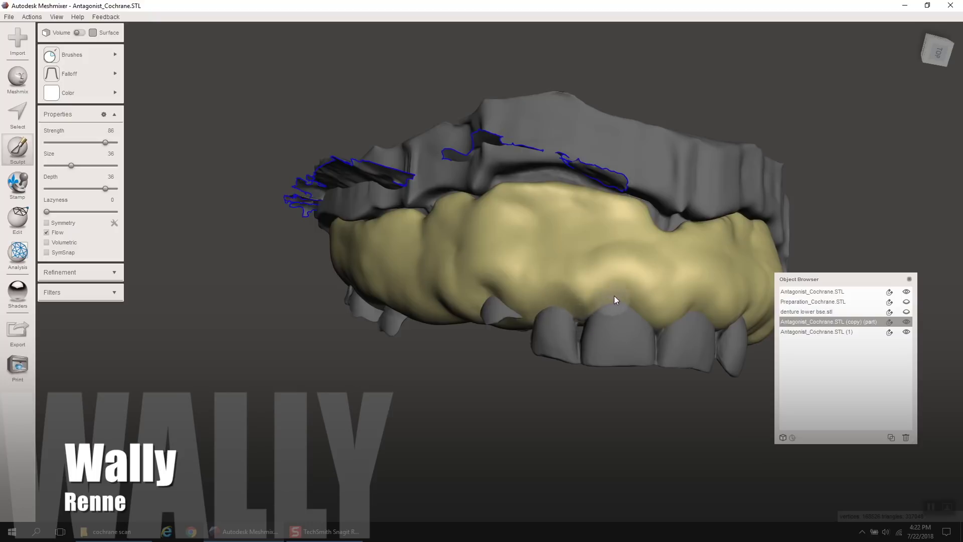
right_click_drag(617, 296, 493, 283)
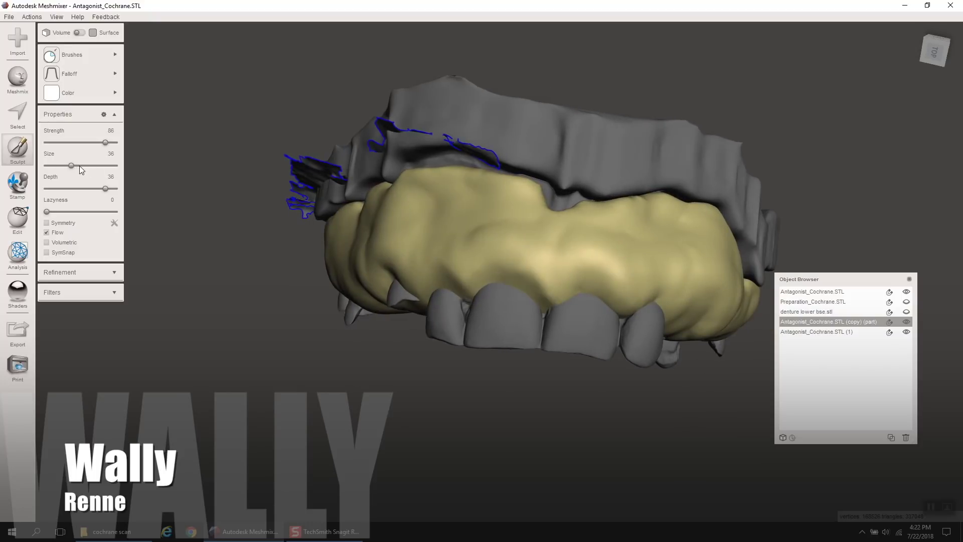
Enlarge the brush to size 52, switch to a different sculpting brush, and reshape the base's front edge around the upper incisors' necks.
left_click_drag(72, 165, 82, 165)
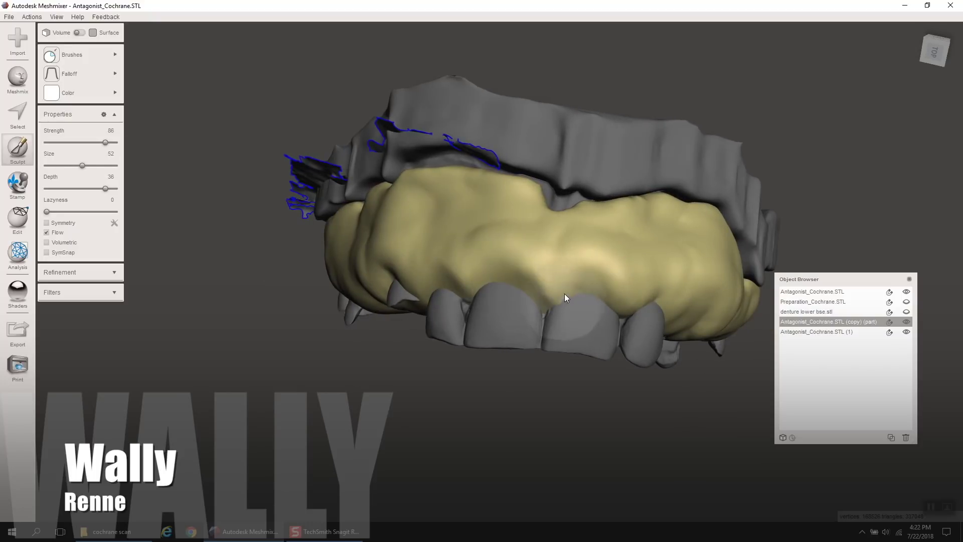
right_click_drag(693, 315, 624, 230)
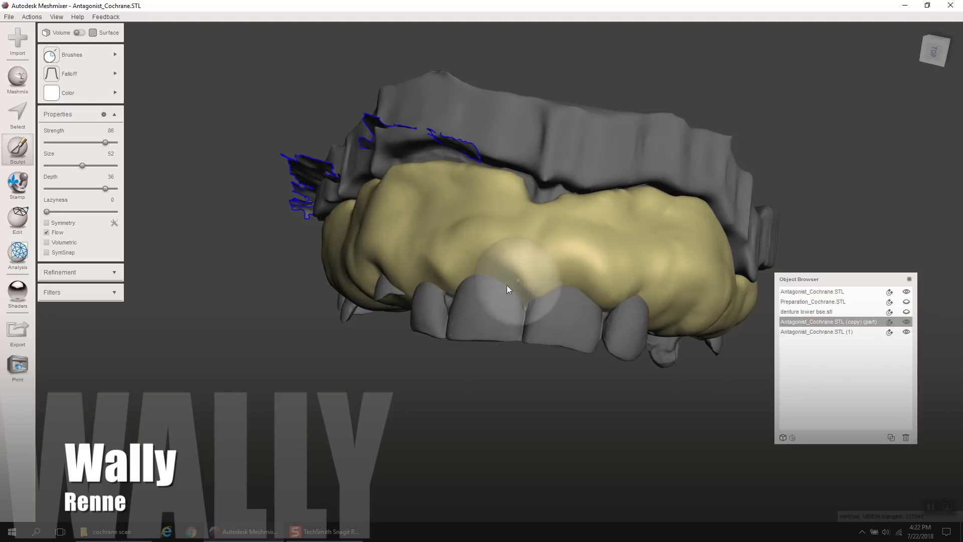
left_click(72, 55)
left_click(186, 134)
mouse_move(481, 272)
left_mouse_down()
mouse_move(522, 296)
mouse_move(550, 297)
mouse_move(569, 279)
mouse_move(594, 296)
mouse_move(599, 280)
mouse_move(586, 274)
left_mouse_up()
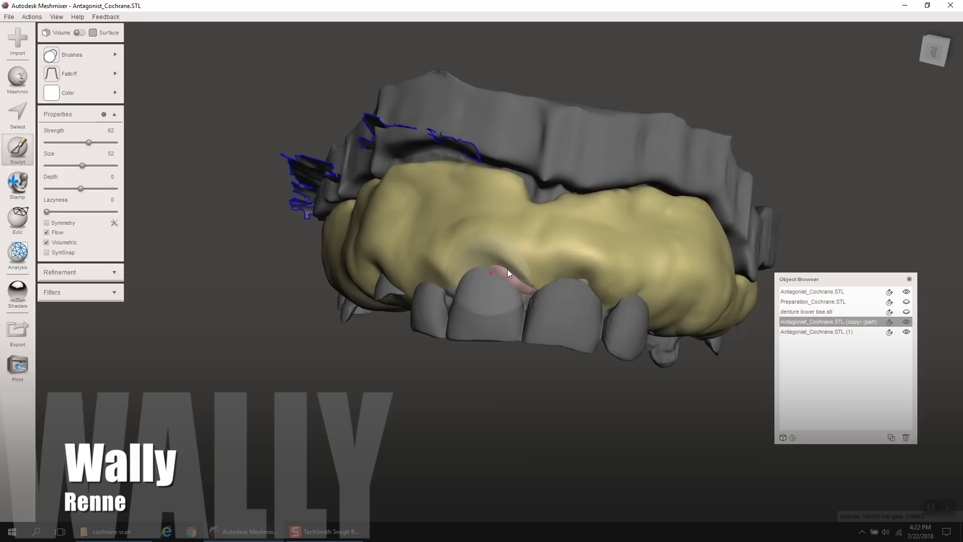
left_click_drag(508, 269, 534, 290)
mouse_move(597, 294)
right_mouse_down()
mouse_move(564, 287)
mouse_move(523, 308)
right_mouse_up()
mouse_move(505, 291)
left_mouse_down()
mouse_move(493, 296)
mouse_move(507, 285)
left_mouse_up()
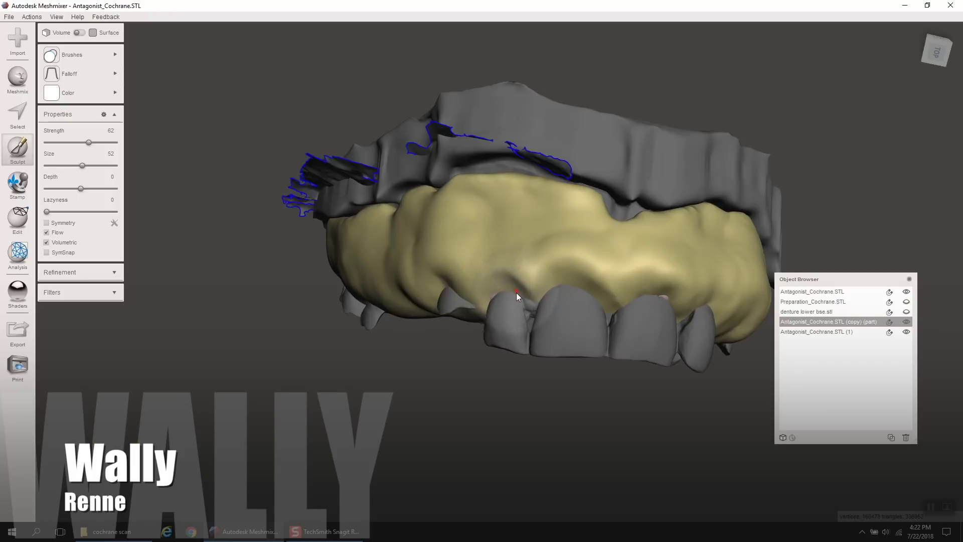
right_click_drag(516, 293, 561, 284)
mouse_move(587, 249)
right_mouse_down()
mouse_move(646, 186)
mouse_move(519, 244)
mouse_move(572, 391)
mouse_move(561, 378)
mouse_move(612, 408)
right_mouse_up()
Open the Christian Brenes Tooth Library and browse to its full-arch tooth sets.
left_click(18, 78)
left_click(107, 37)
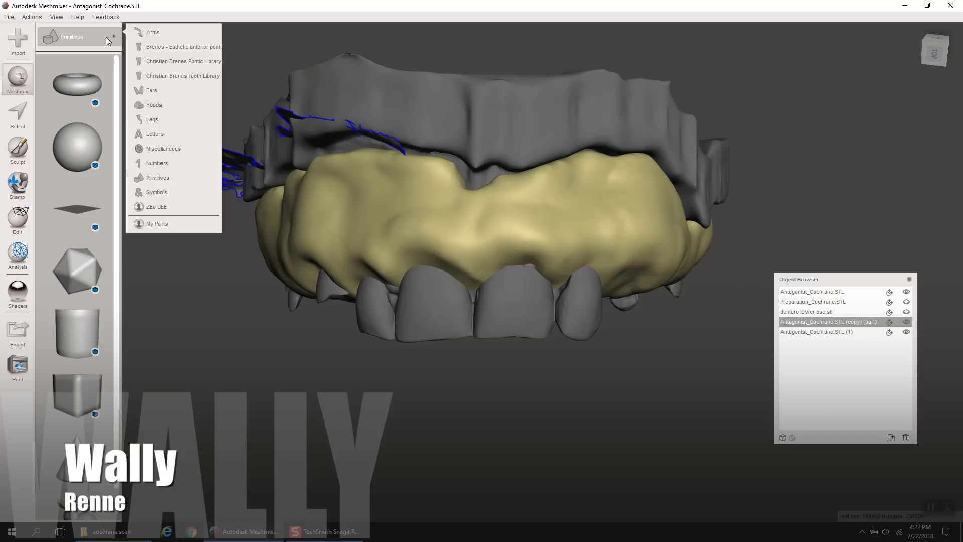
left_click(151, 76)
scroll(67, 390, "down", 10)
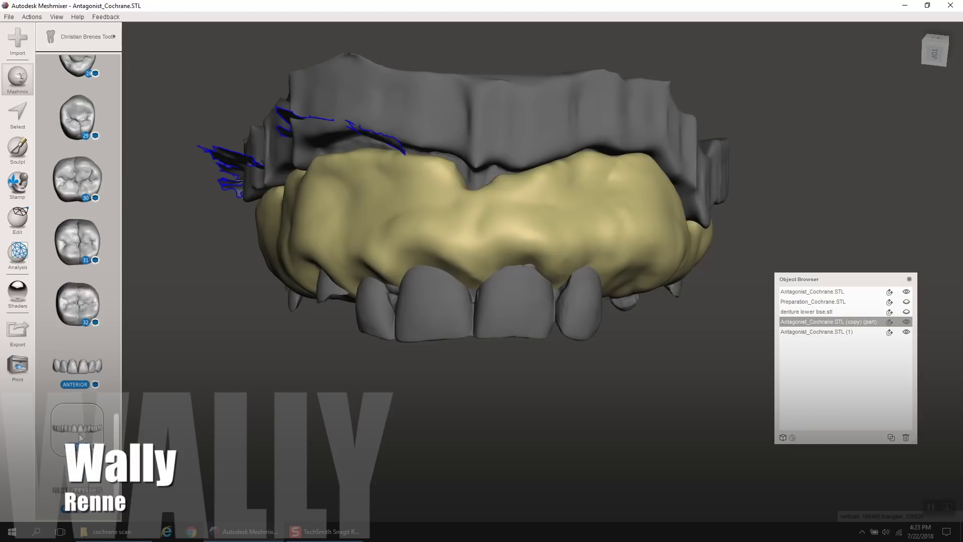
left_click_drag(446, 386, 471, 390)
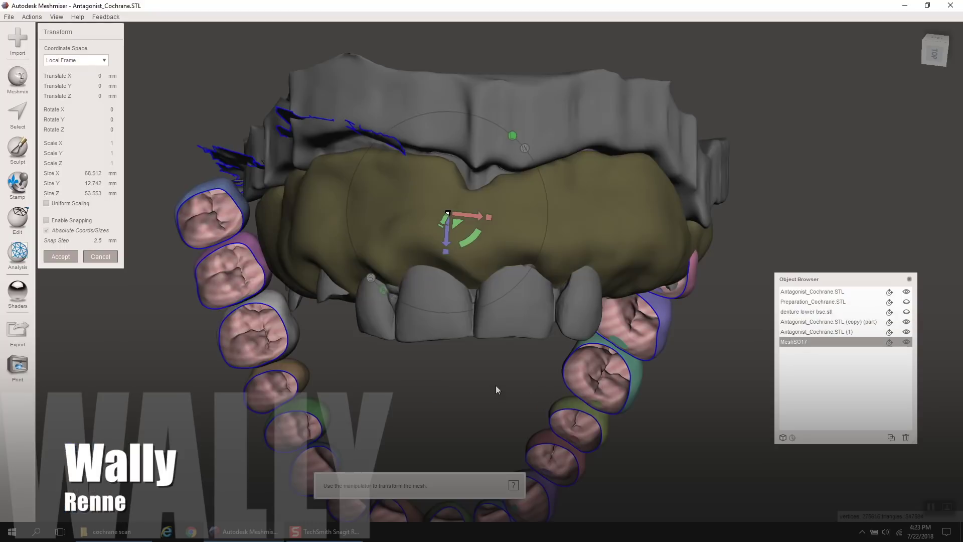
scroll(495, 385, "down", 5)
right_click_drag(468, 401, 309, 251)
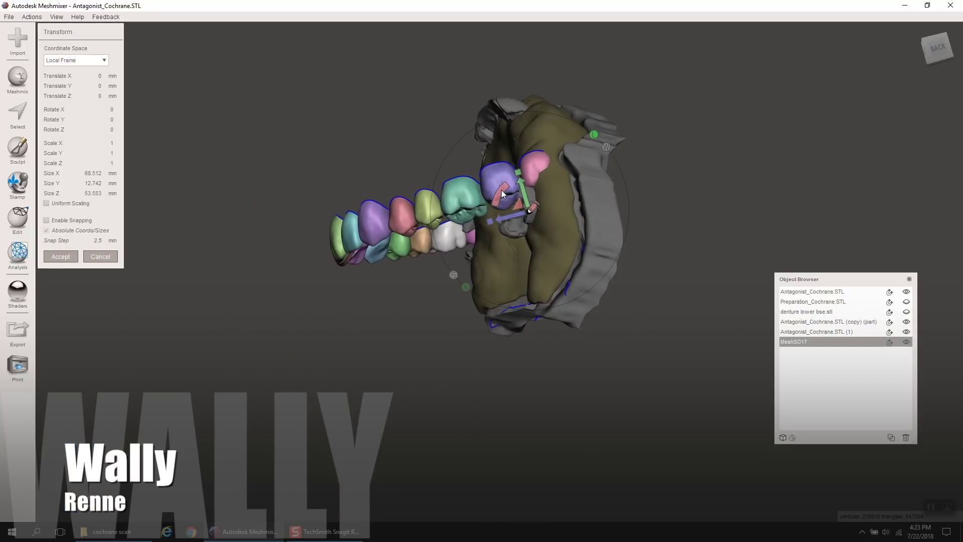
left_click_drag(501, 190, 597, 153)
right_click_drag(597, 153, 531, 270)
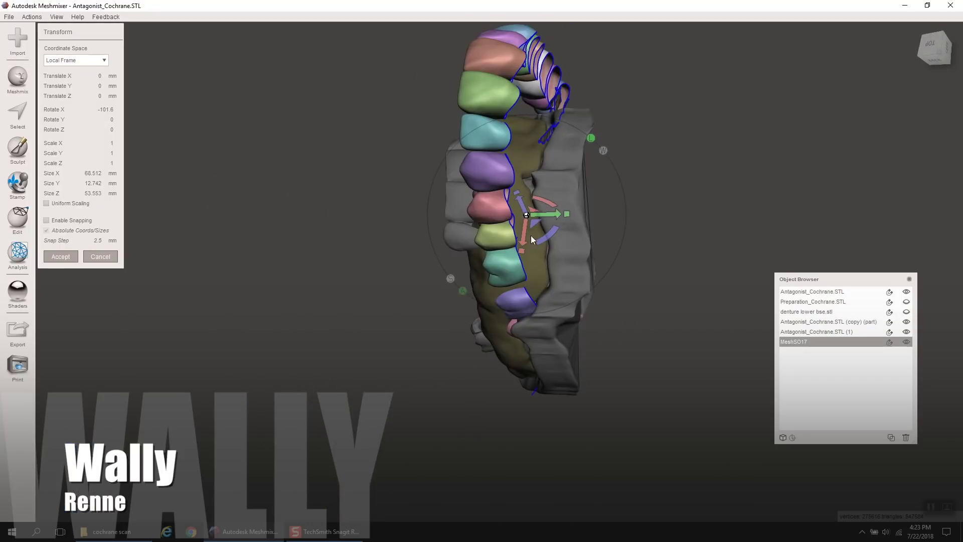
left_click_drag(521, 202, 506, 282)
right_click_drag(506, 282, 519, 306)
left_click_drag(504, 238, 474, 254)
right_click_drag(474, 254, 573, 236)
left_click(103, 257)
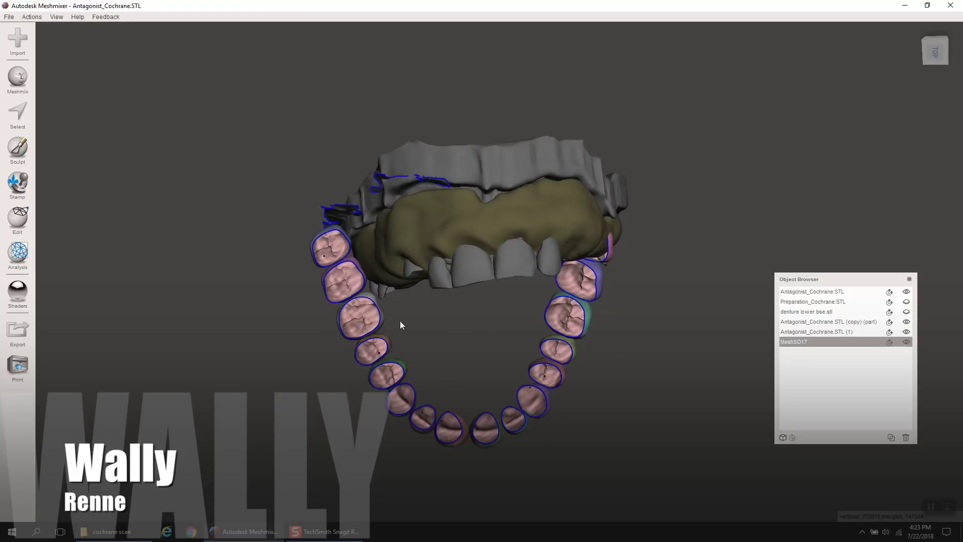
left_click(905, 437)
Show the lower denture base beneath the upper teeth together with the smoothed upper base part, and select the upper part.
left_click(907, 323)
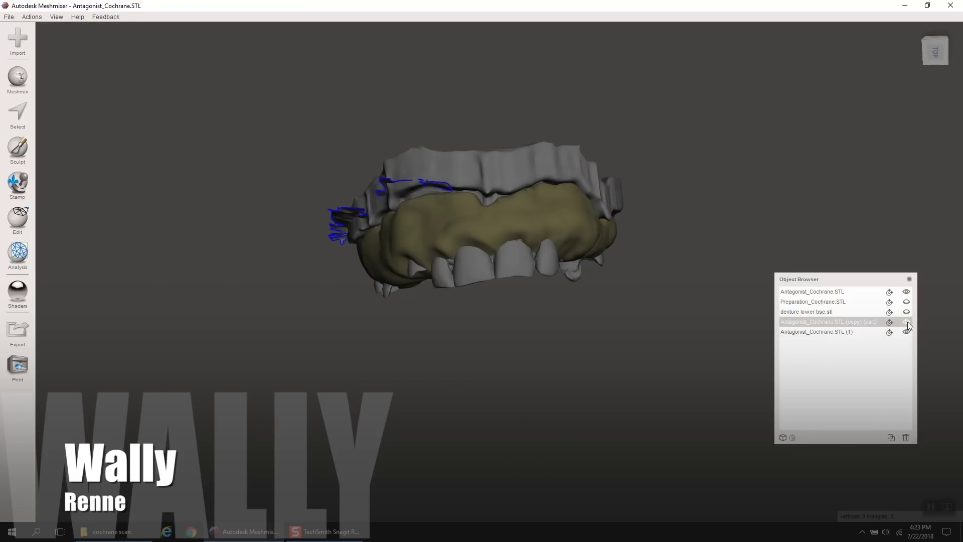
left_click(907, 312)
right_click_drag(908, 312, 833, 314)
left_click(834, 313)
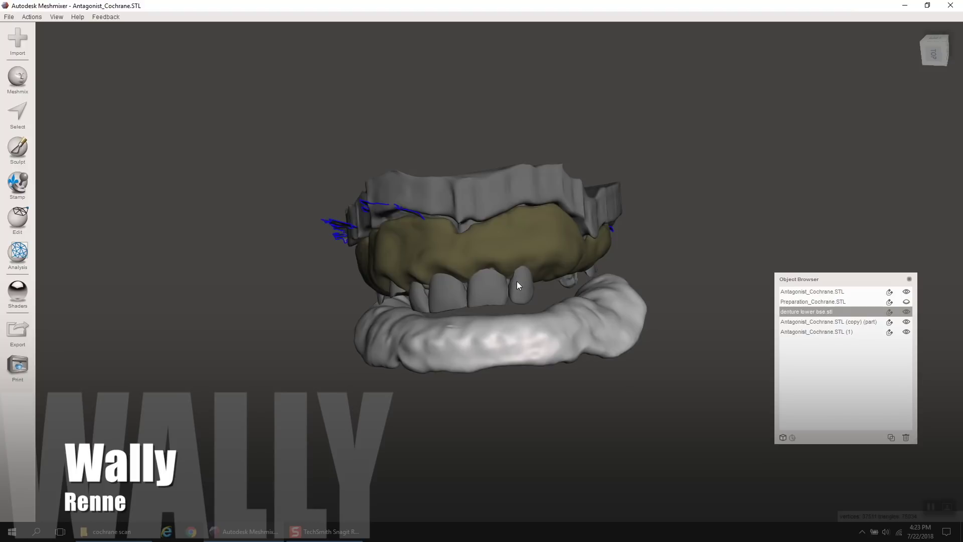
left_click(516, 282)
left_click(506, 204)
left_click(506, 228)
middle_click_drag(522, 323, 473, 233)
scroll(474, 233, "up", 4)
right_click_drag(586, 188, 606, 188)
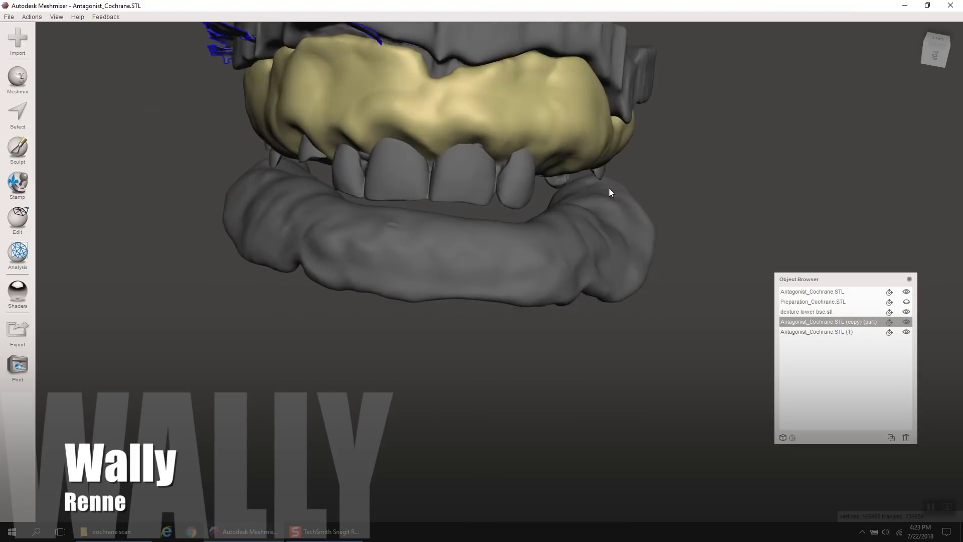
middle_click_drag(606, 188, 613, 336)
right_click_drag(613, 336, 242, 258)
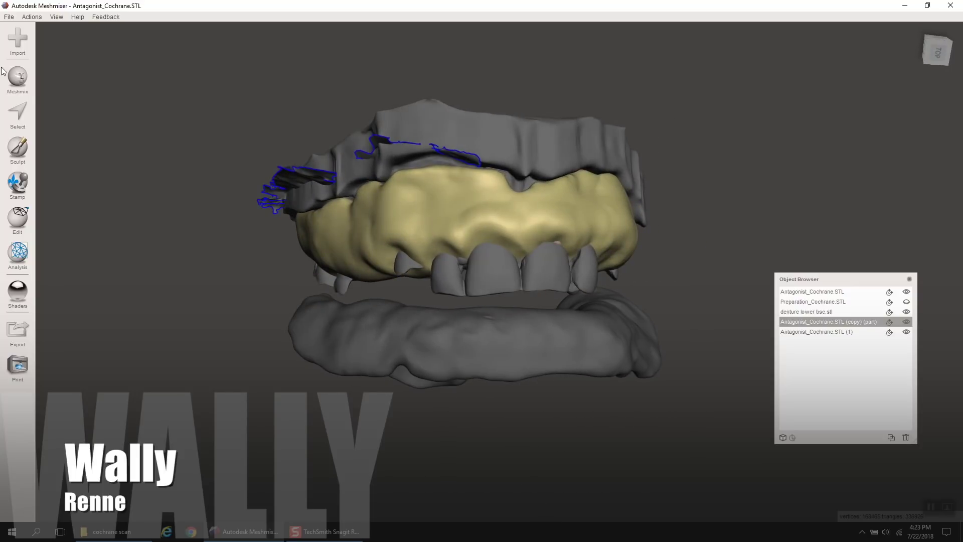
Add the combined upper and lower tooth set from the library and rotate it upright by about -106° around X.
left_click(18, 78)
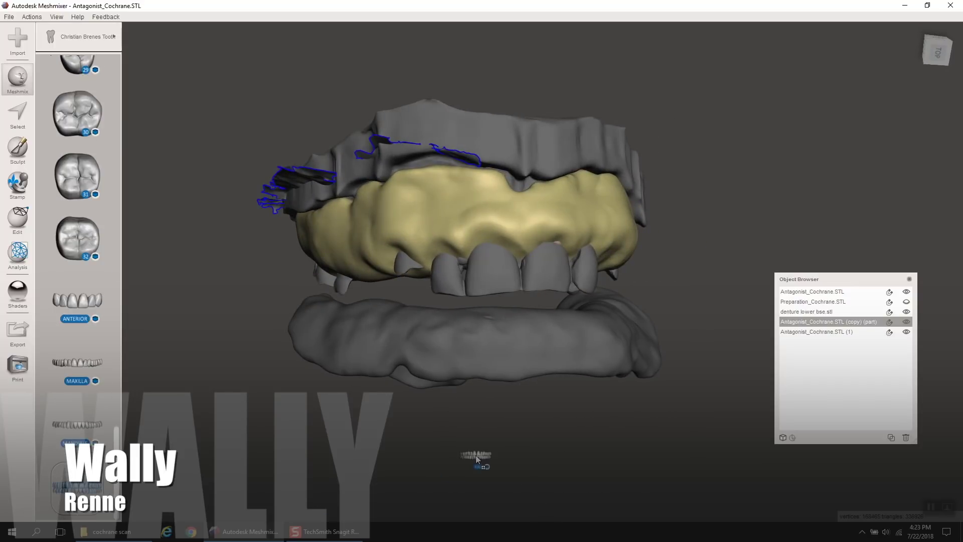
scroll(479, 453, "down", 2)
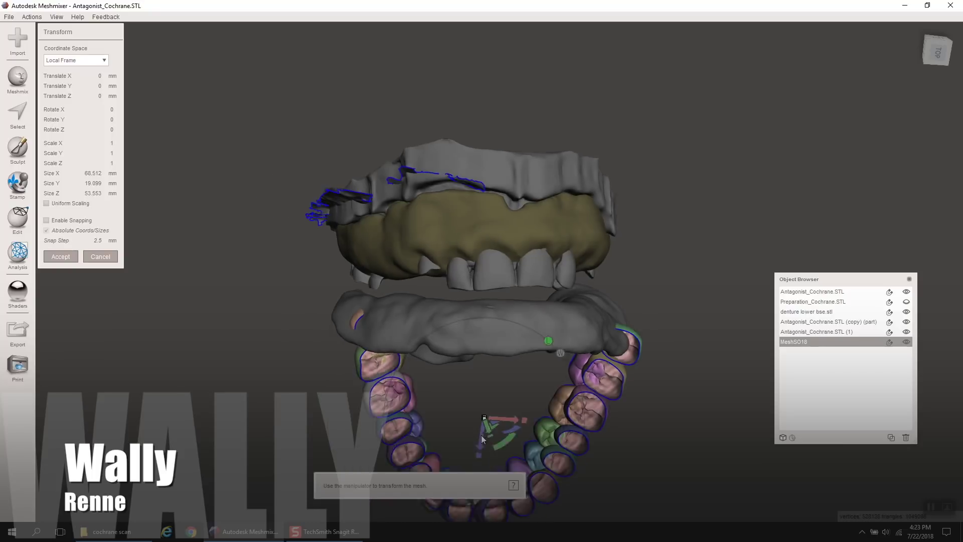
right_click_drag(482, 426, 382, 369)
left_click_drag(383, 347, 385, 270)
left_click_drag(424, 306, 458, 219)
Position the tooth set between the two denture bases at about -4.7 mm X, 3.0 mm Y and -38.3 mm Z.
right_click_drag(464, 236, 466, 453)
left_click_drag(457, 336, 447, 354)
right_click_drag(448, 354, 522, 292)
left_click_drag(518, 254, 494, 245)
left_click_drag(510, 261, 508, 260)
right_click_drag(507, 260, 414, 202)
left_click_drag(414, 202, 421, 199)
scroll(524, 307, "up", 4)
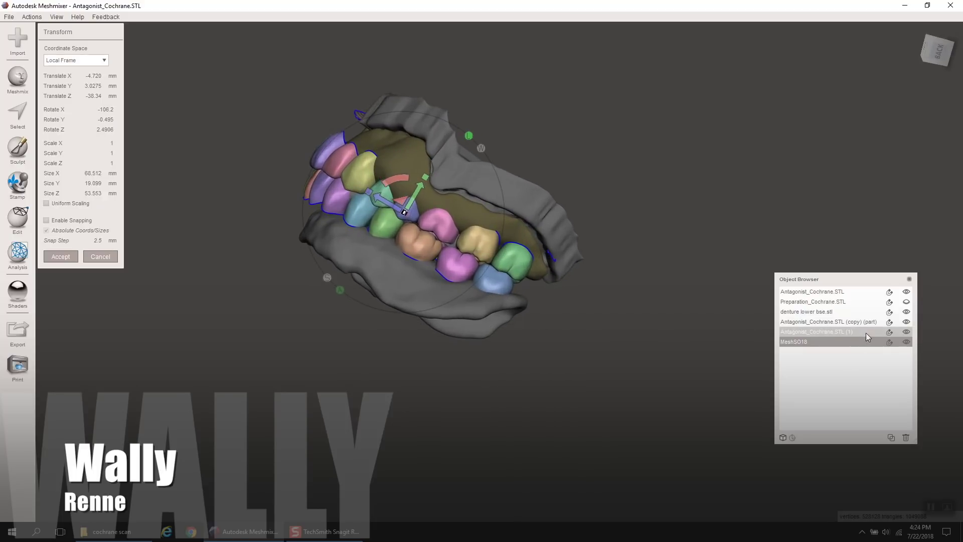
Refine the tooth set's placement to about -3.7 mm X, 1.7 mm Y and -34.3 mm Z, with about 3° rotation around Y.
right_click_drag(419, 329, 522, 375)
left_click_drag(472, 240, 498, 276)
right_click_drag(499, 276, 499, 402)
left_click_drag(501, 403, 502, 400)
right_click_drag(501, 400, 460, 278)
left_click_drag(475, 290, 477, 290)
right_click_drag(477, 290, 448, 396)
left_click_drag(447, 396, 449, 386)
right_click_drag(450, 386, 344, 268)
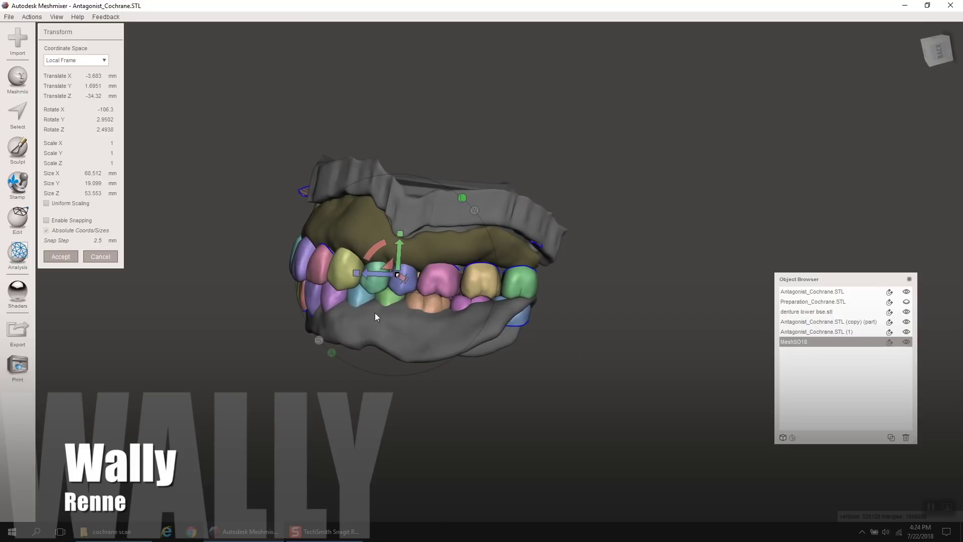
Add the preparation STL from the scan folder to the scene a second time, and return the modelling window to full screen.
left_click(927, 5)
left_click_drag(512, 3, 510, 38)
left_click_drag(508, 48, 750, 50)
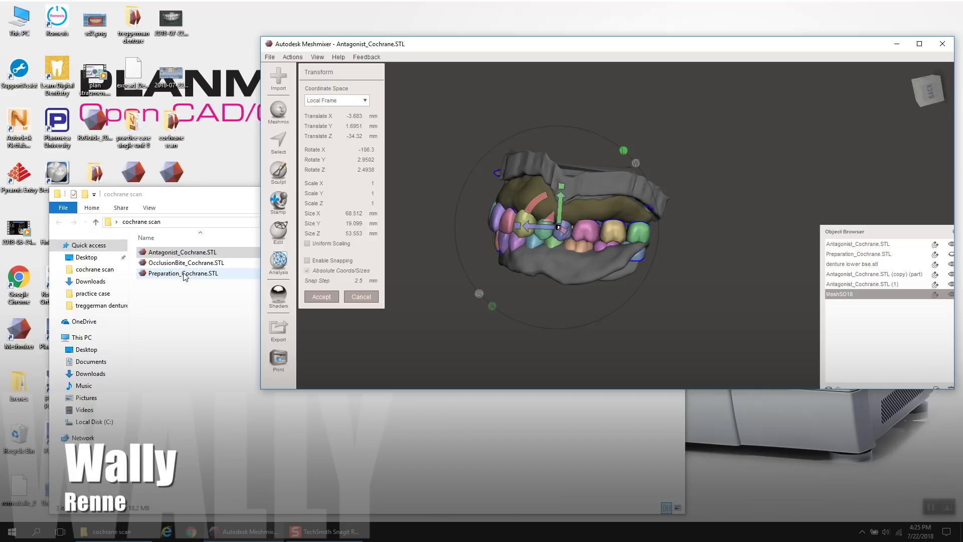
left_click_drag(185, 277, 481, 305)
left_click(457, 303)
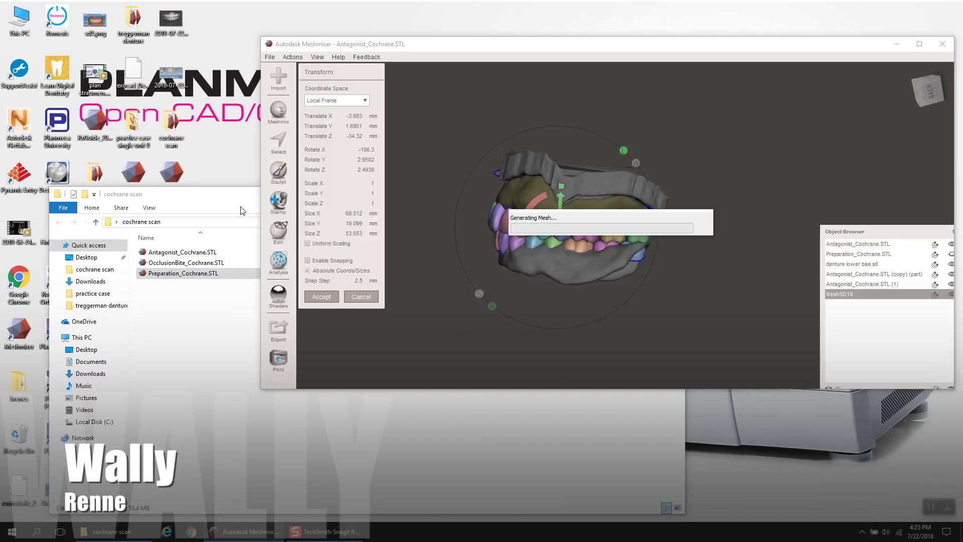
left_click(673, 194)
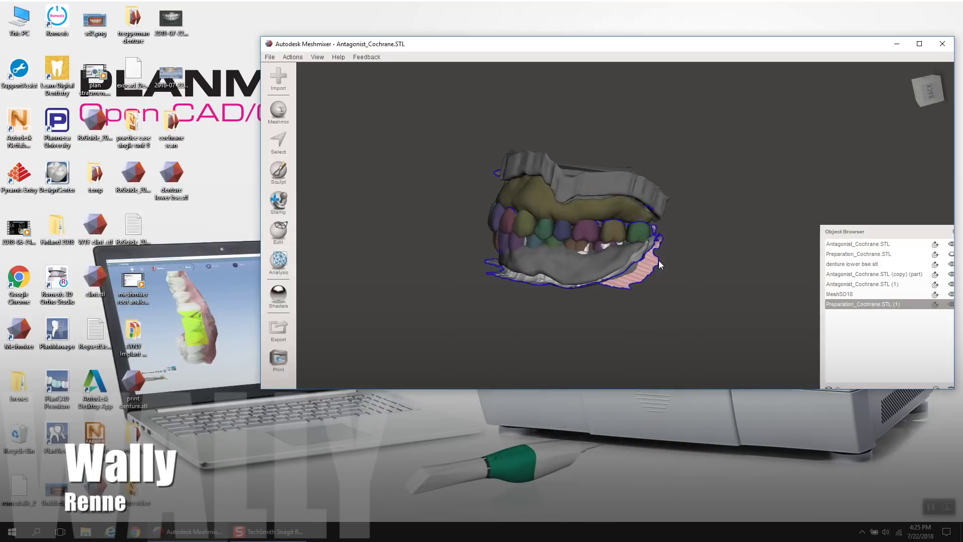
scroll(642, 316, "up", 5)
left_click_drag(800, 50, 714, 10)
left_click(799, 7)
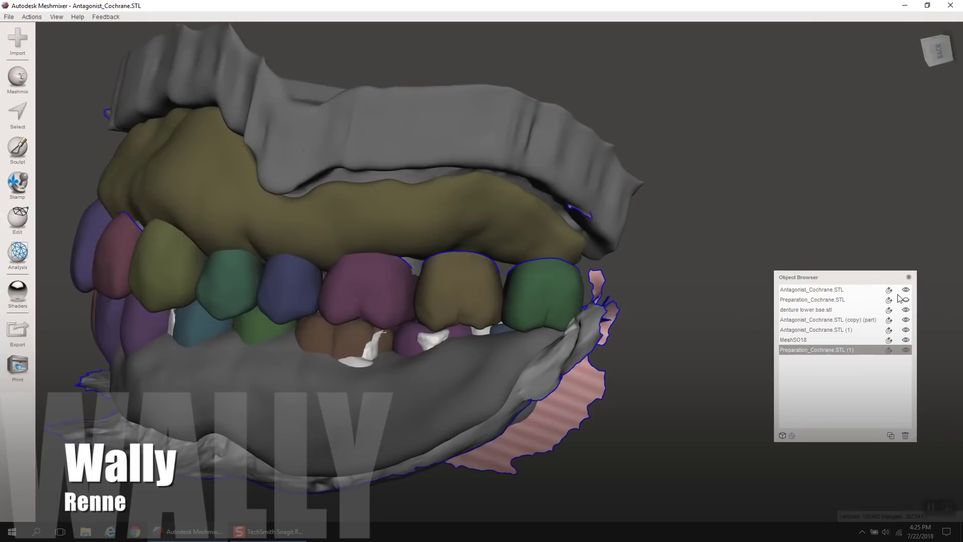
Hide the lower denture base and the smoothed upper base part, and select the tooth set against the two scans.
left_click(906, 320)
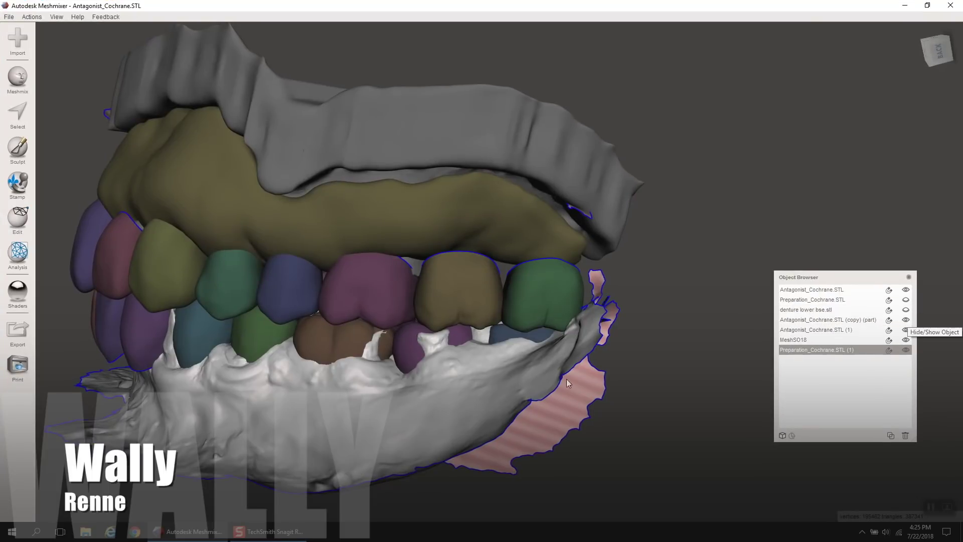
scroll(566, 376, "down", 3)
right_click_drag(544, 372, 566, 363)
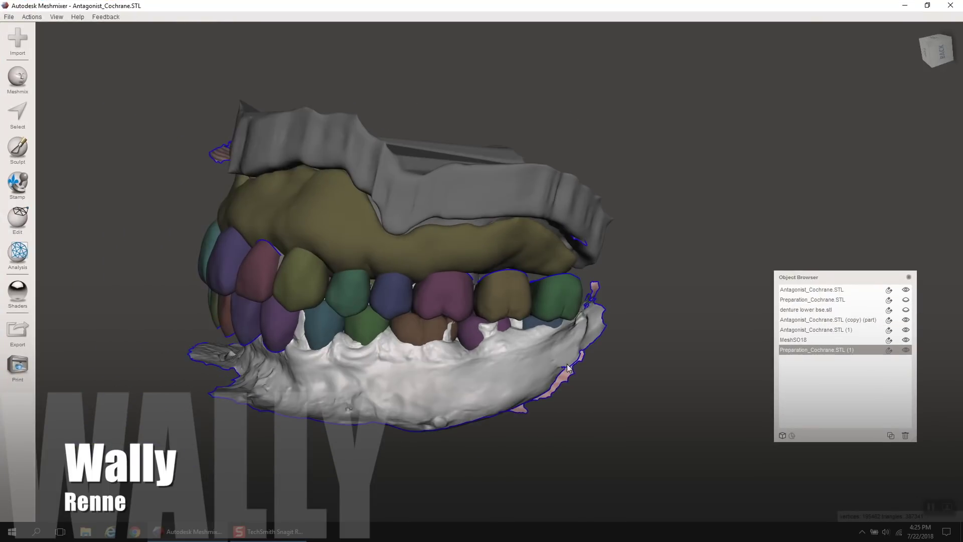
left_click(906, 330)
left_click(906, 320)
right_click_drag(660, 365, 485, 331)
left_click(335, 266)
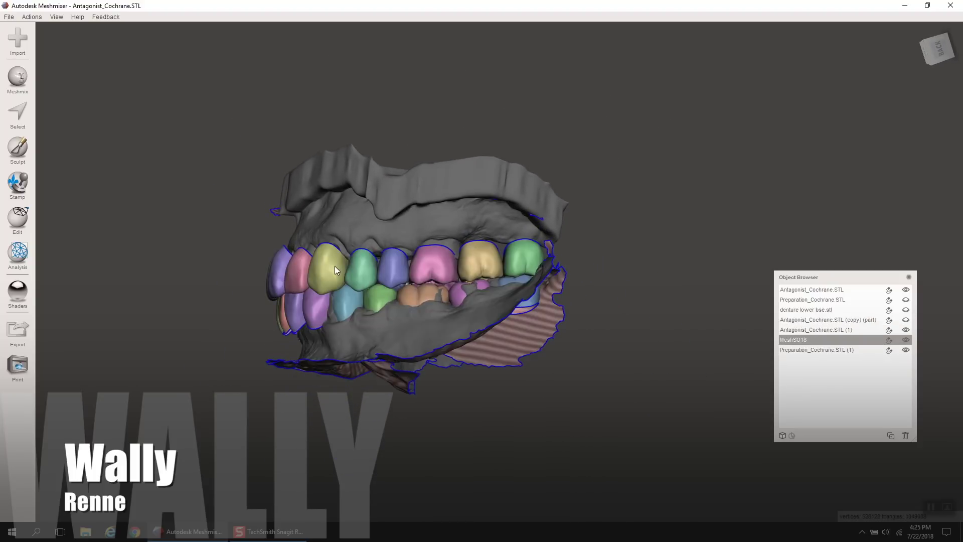
right_click_drag(335, 266, 502, 366)
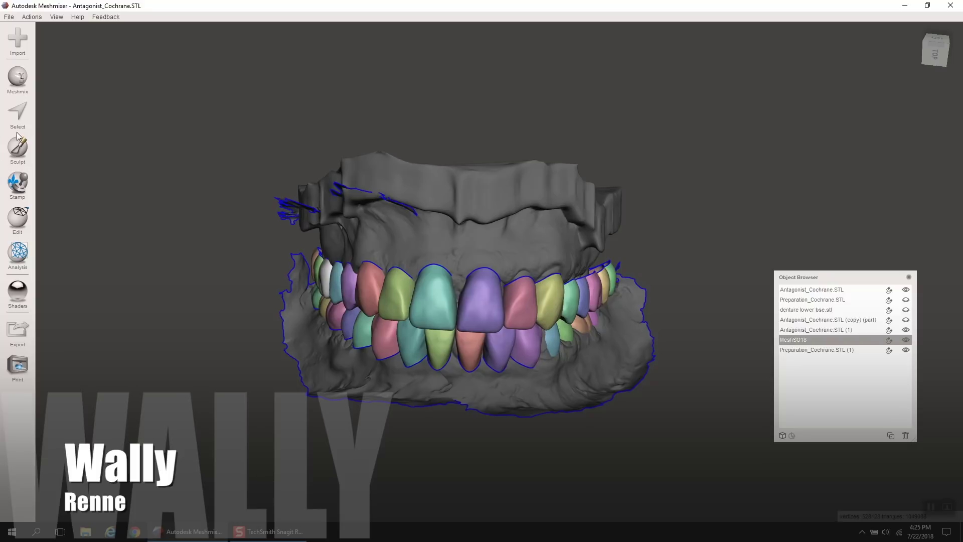
Transform the tooth set to match the scans: about 67.4 mm wide, rotated about 2.1° around Y, and moved about -1.5 mm in Y.
left_click(24, 209)
left_click(59, 65)
left_click_drag(502, 290, 499, 291)
right_click_drag(472, 298, 396, 300)
left_click_drag(366, 266, 362, 293)
right_click_drag(362, 293, 489, 298)
left_click_drag(492, 269, 497, 291)
right_click_drag(497, 291, 452, 391)
left_click_drag(437, 390, 436, 398)
right_click_drag(436, 400, 456, 336)
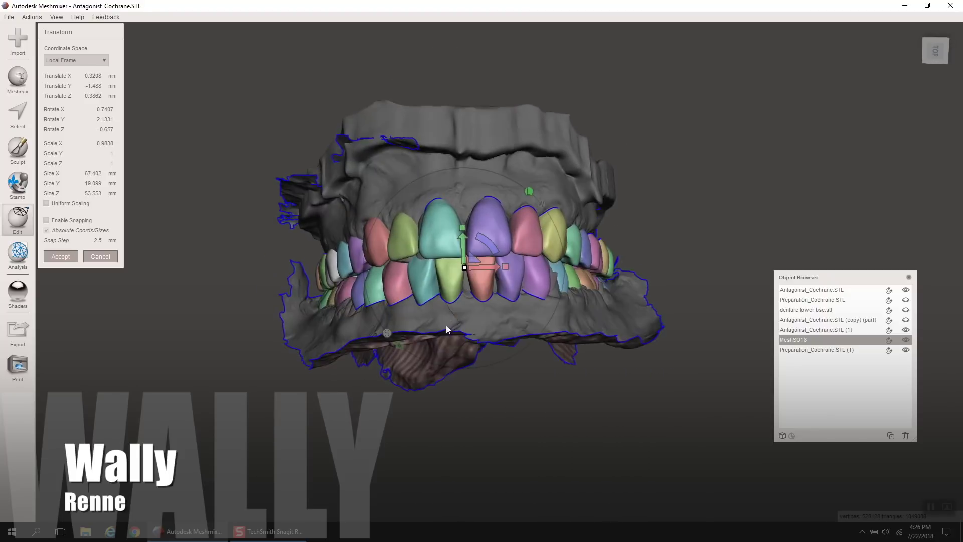
Inspect the tooth set's fit against the second antagonist and preparation scans from the front and side, and reselect the tooth set.
scroll(446, 328, "up", 5)
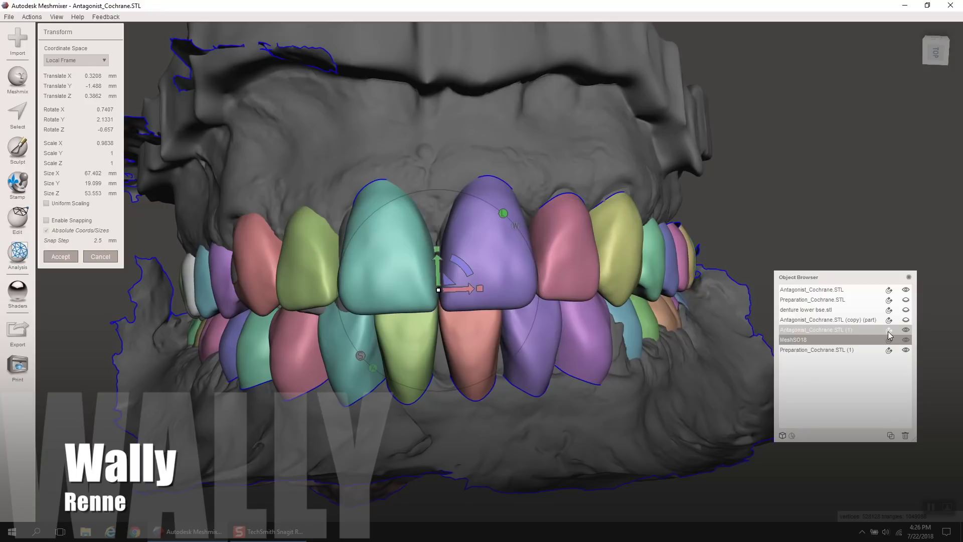
left_click(889, 332)
right_click_drag(687, 346, 827, 398)
left_click(889, 331)
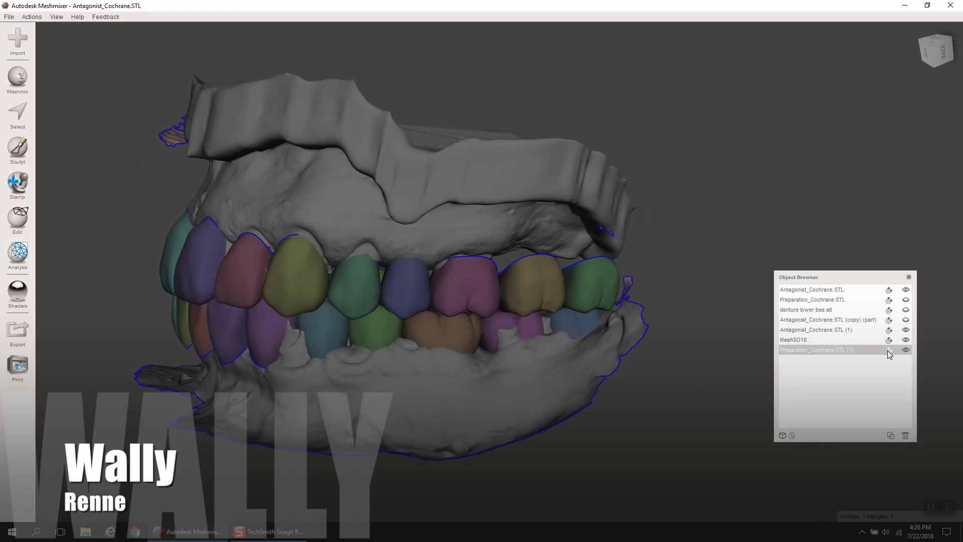
left_click(888, 350)
right_click_drag(582, 380, 547, 379)
scroll(546, 366, "down", 3)
left_click(872, 339)
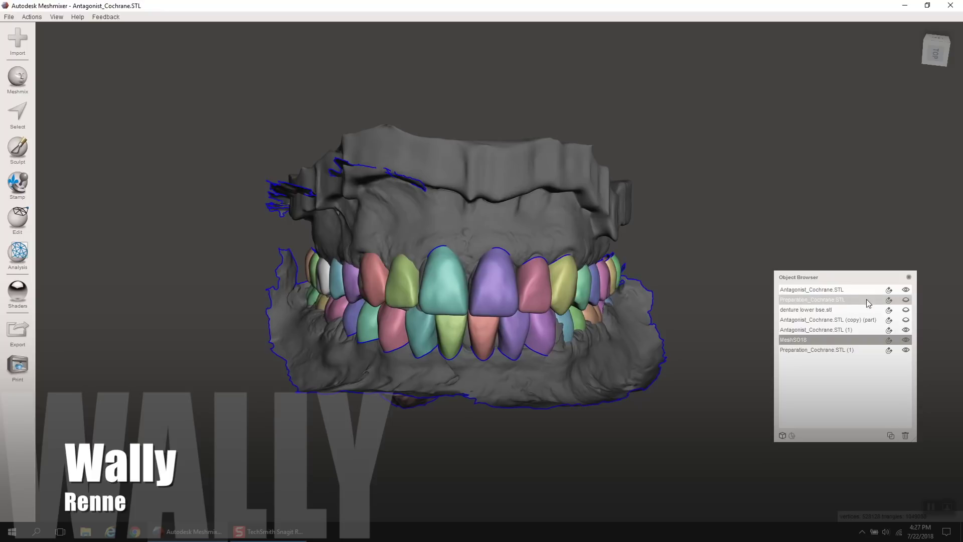
Hide the antagonist and preparation scans, and show the lower denture base and the smoothed upper base part with the tooth set.
left_click(905, 289)
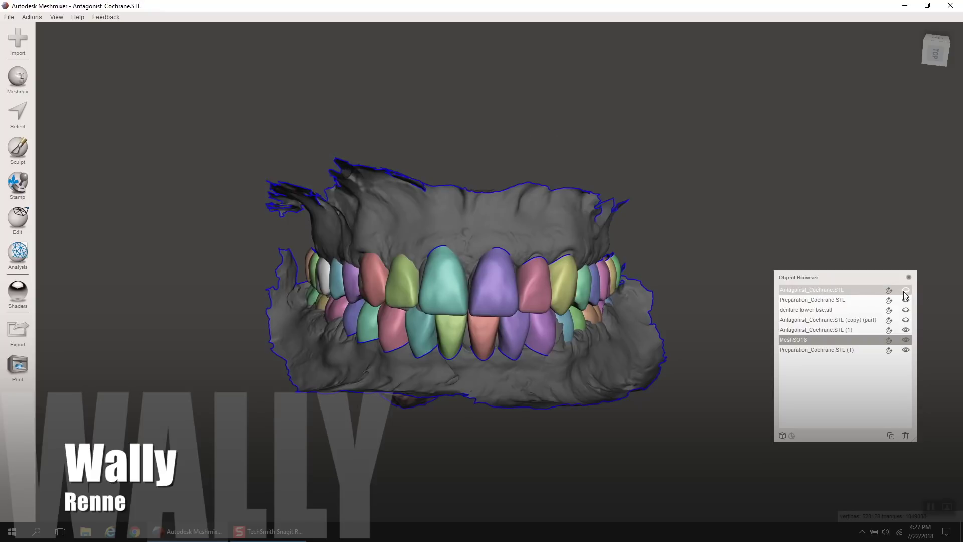
left_click(905, 350)
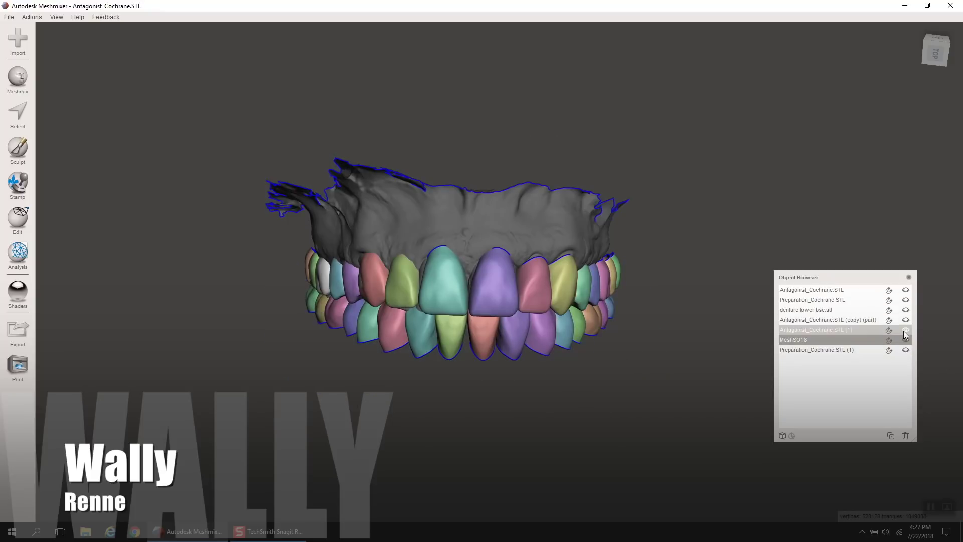
left_click(906, 309)
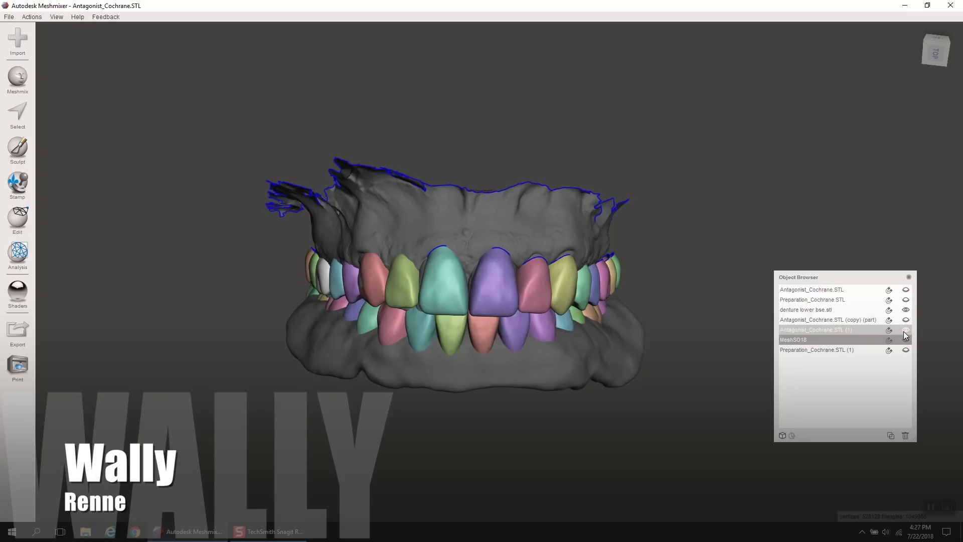
left_click(904, 331)
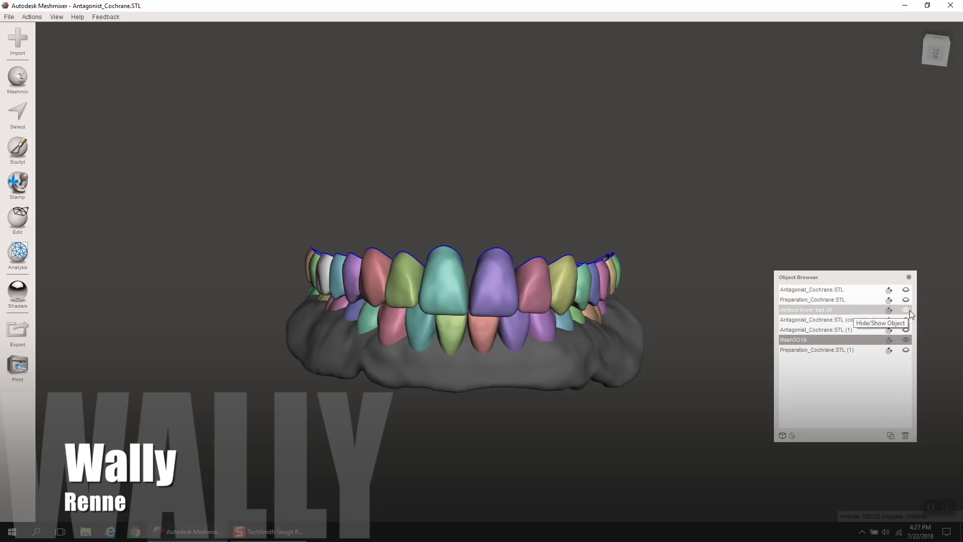
left_click(903, 331)
left_click(903, 331)
left_click(906, 330)
left_click(905, 329)
left_click(906, 329)
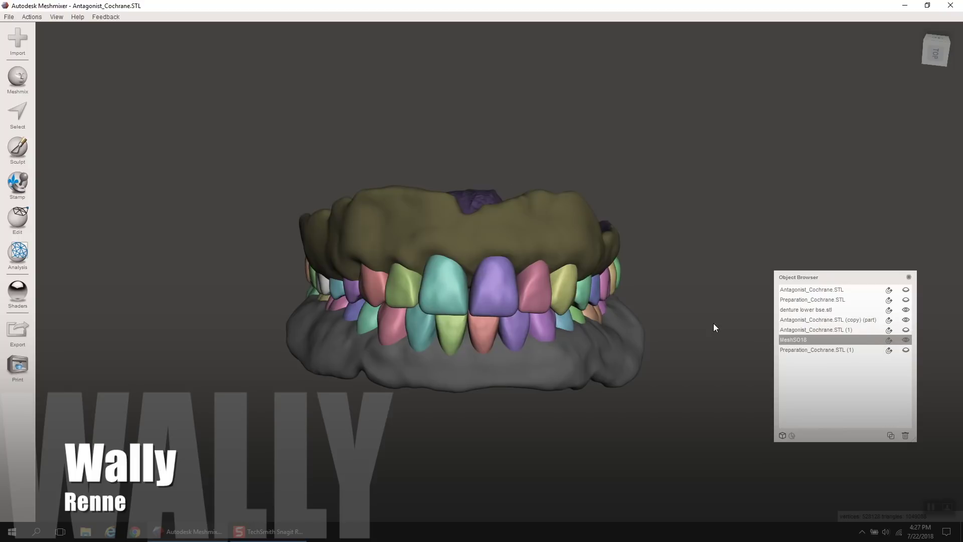
Select the rearmost upper and lower molars on one side of the tooth set and discard them.
scroll(616, 366, "up", 3)
middle_click_drag(615, 365, 615, 338)
right_click_drag(615, 338, 93, 195)
left_click(17, 114)
right_click_drag(467, 301, 509, 326)
left_click(436, 266)
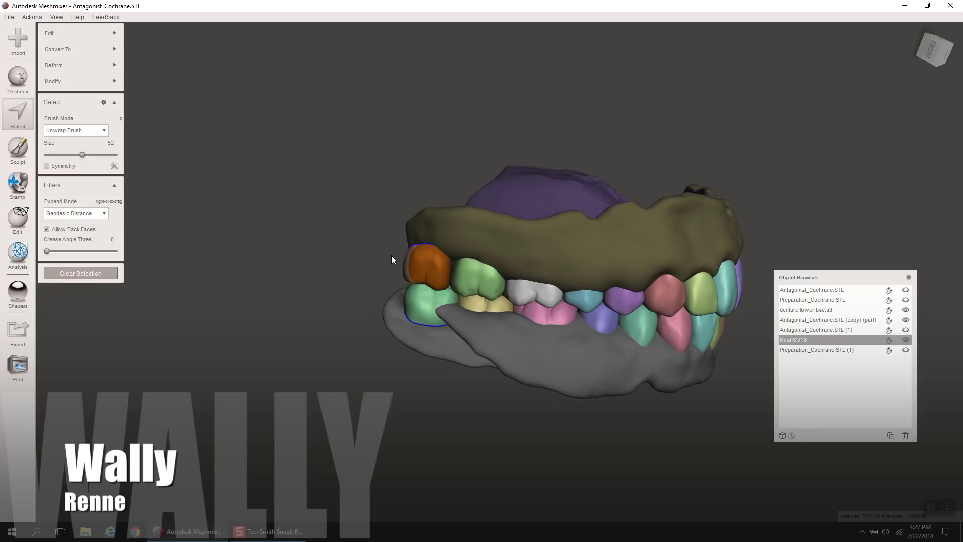
right_click_drag(448, 309, 673, 354)
double_click(417, 318)
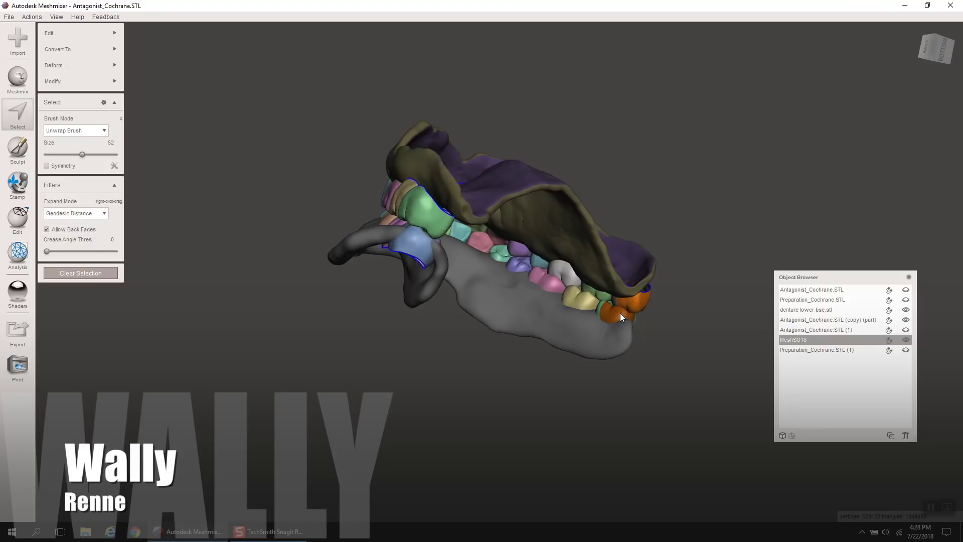
right_click_drag(609, 307, 361, 301)
mouse_move(106, 34)
left_click(142, 47)
Select and discard the leftover shell pieces of the removed molars behind the green upper molar.
right_click_drag(698, 348, 523, 351)
scroll(522, 351, "up", 4)
left_click(19, 117)
right_click_drag(427, 326, 469, 277)
double_click(383, 221)
mouse_move(116, 35)
left_click(142, 46)
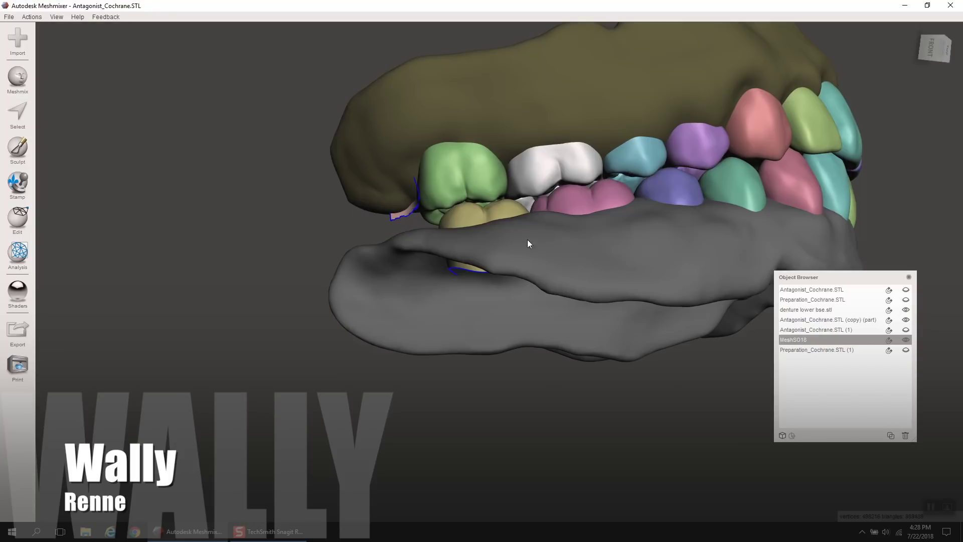
right_click_drag(525, 240, 539, 274)
left_click(18, 111)
double_click(451, 252)
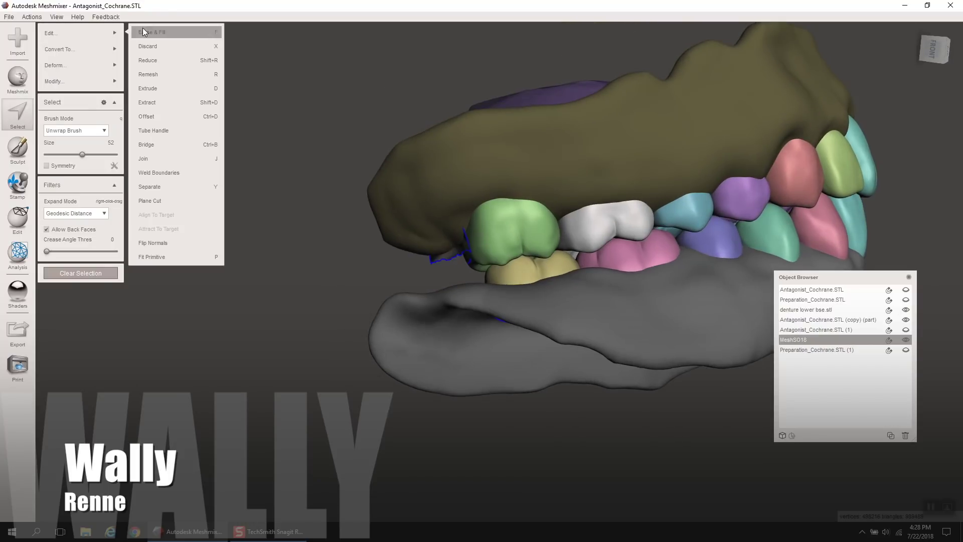
left_click(143, 45)
Select and discard the last small mesh speck behind the green upper molar.
right_click_drag(399, 228, 494, 341)
scroll(533, 305, "up", 3)
left_click(19, 114)
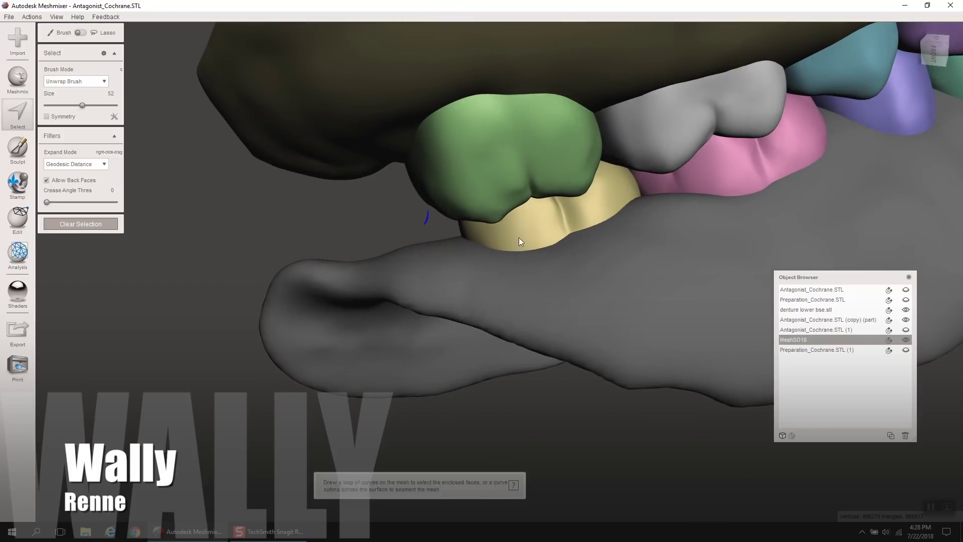
right_click_drag(519, 238, 431, 266)
double_click(340, 242)
mouse_move(111, 32)
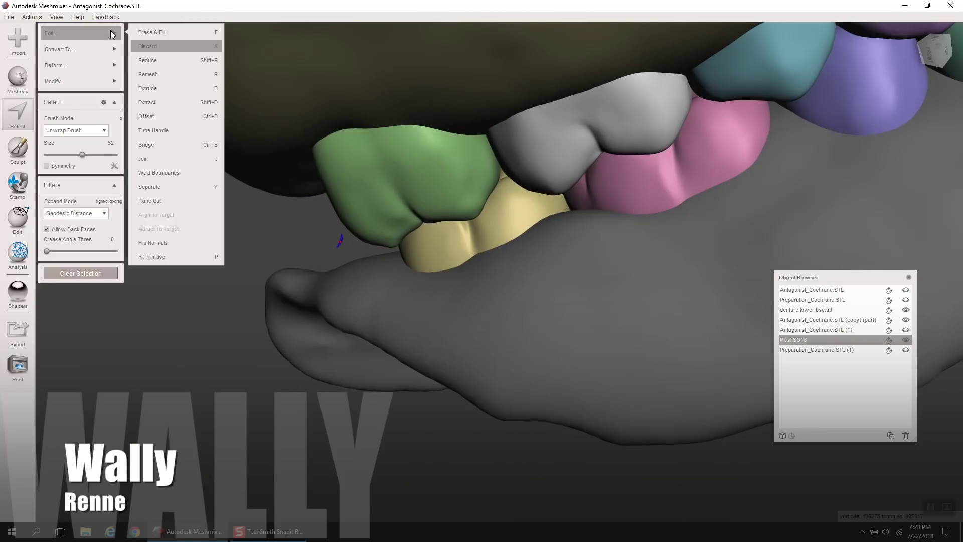
Select the rearmost upper and lower molars on the opposite side of the tooth set and discard them.
scroll(525, 365, "down", 5)
right_click_drag(525, 367, 382, 387)
right_click_drag(597, 329, 429, 300)
left_click(20, 115)
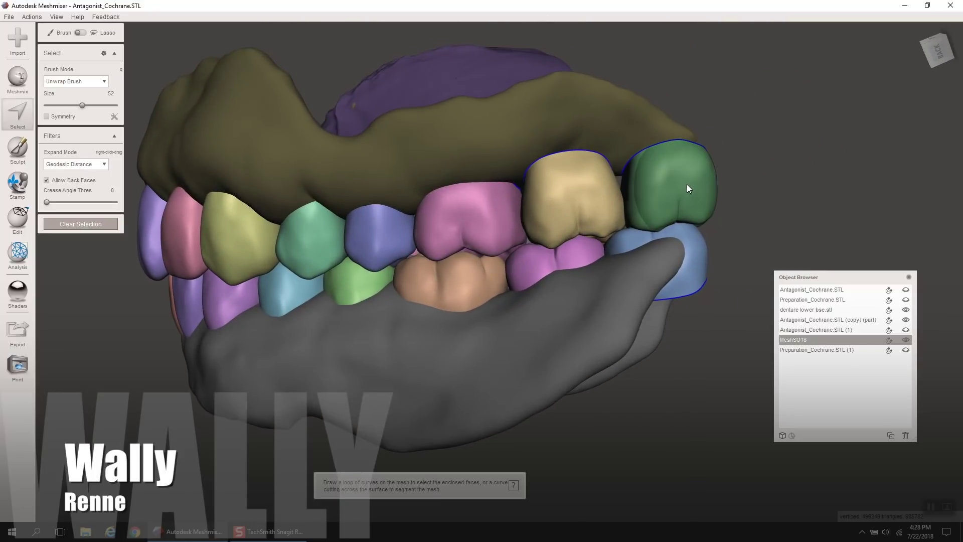
left_click(673, 184)
mouse_move(700, 221)
right_mouse_down()
mouse_move(244, 336)
mouse_move(170, 333)
mouse_move(221, 327)
mouse_move(227, 375)
mouse_move(273, 300)
right_mouse_up()
right_click_drag(443, 302, 322, 304)
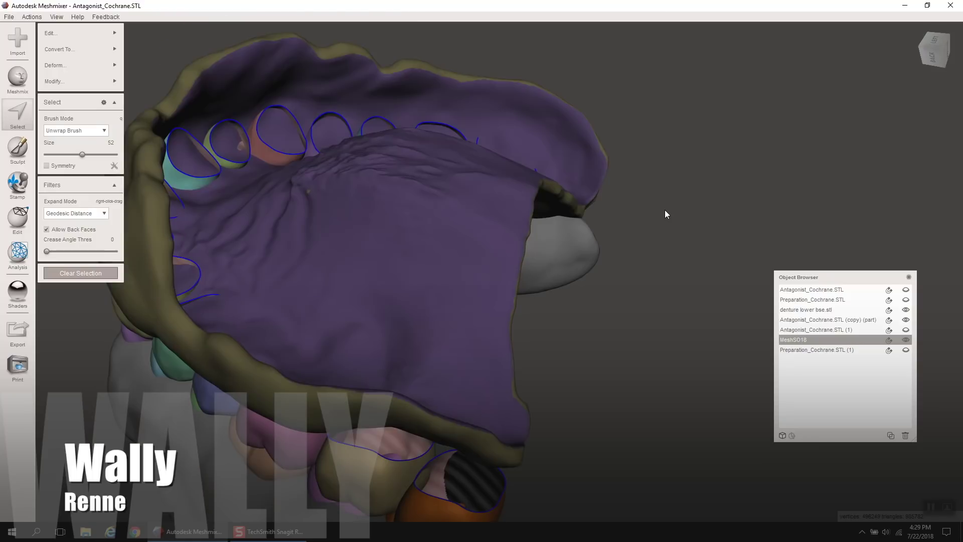
right_click_drag(676, 207, 164, 232)
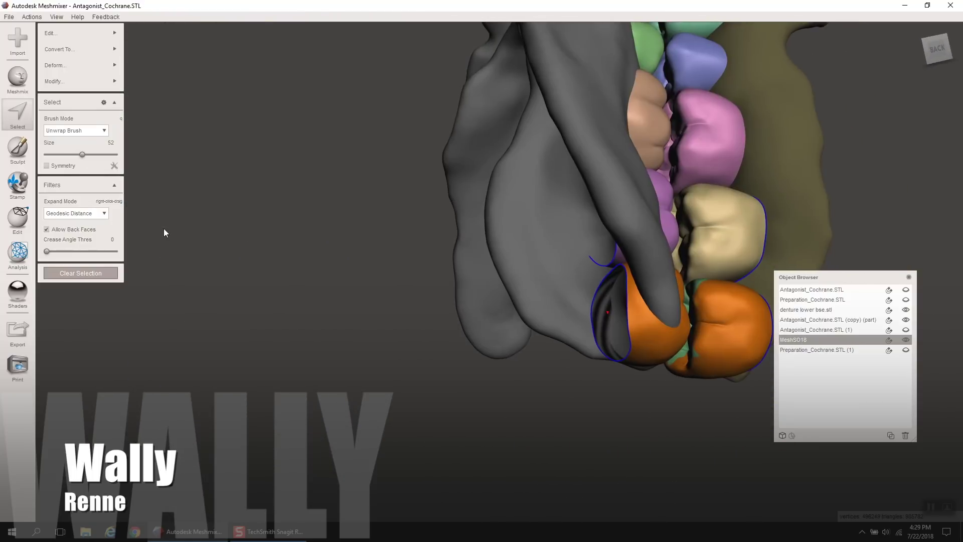
left_click(25, 226)
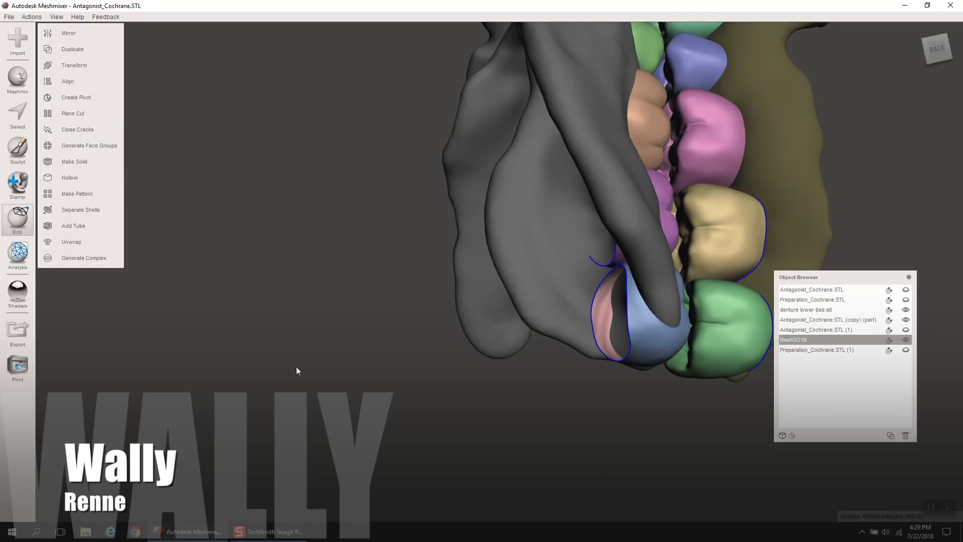
key("ctrl+z")
left_click(62, 33)
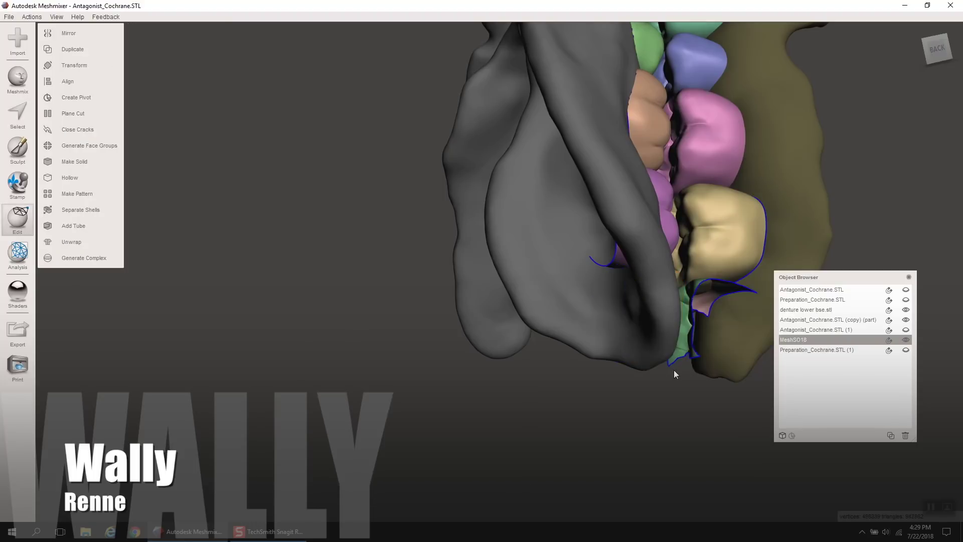
Select the leftover shell piece of the removed molars behind the tan upper molar and discard it.
scroll(673, 370, "down", 3)
right_click_drag(673, 370, 592, 281)
left_click(18, 114)
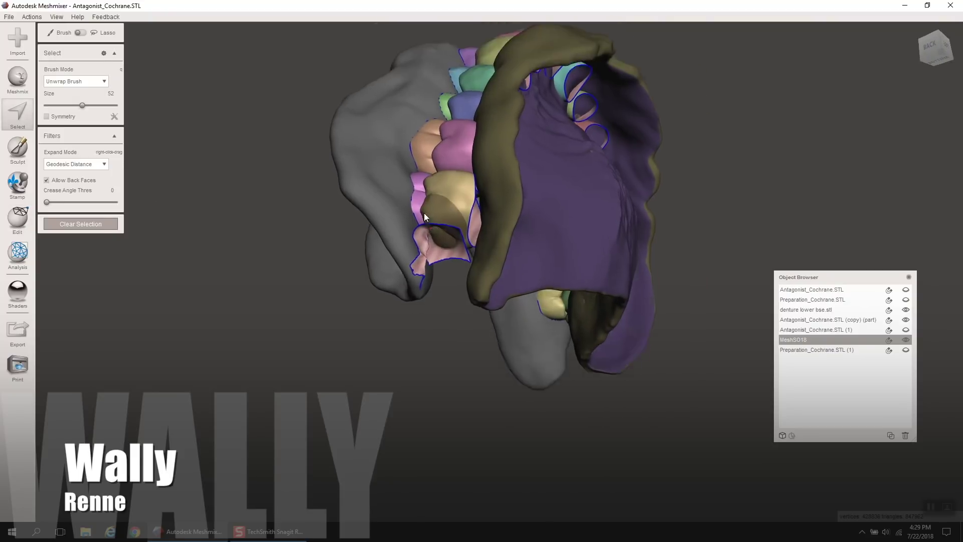
right_click_drag(424, 218, 392, 281)
scroll(393, 281, "up", 3)
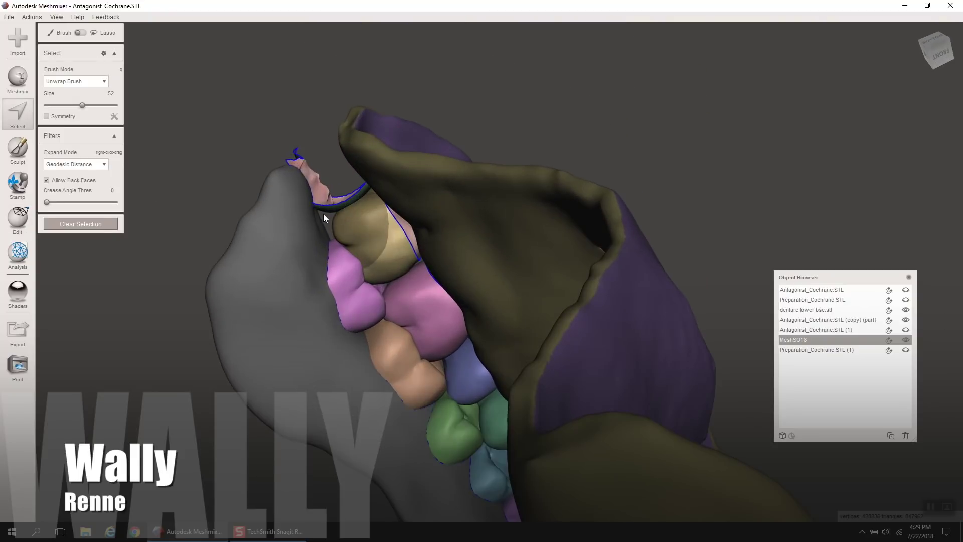
left_click(323, 209)
right_click_drag(303, 163, 385, 271)
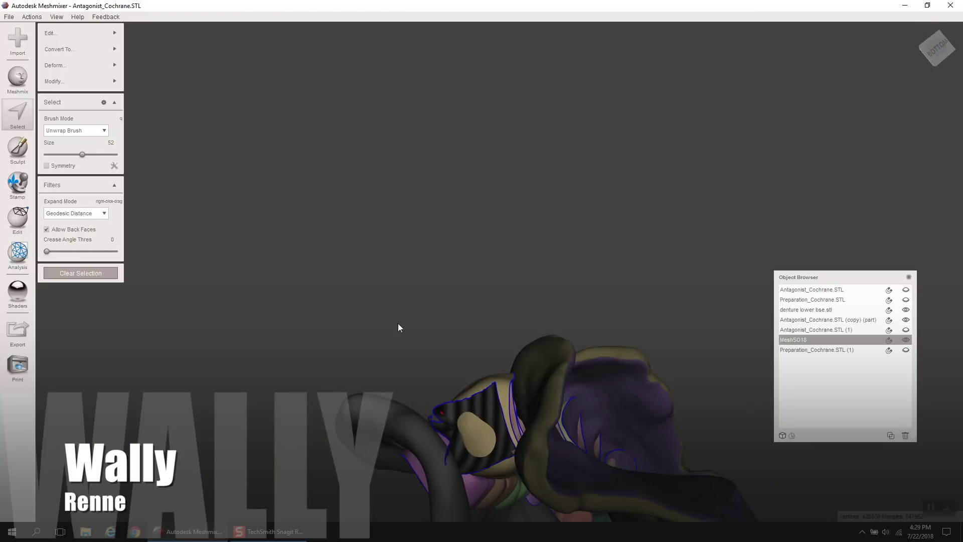
mouse_move(110, 33)
left_click(161, 43)
Select and discard the last tiny mesh fragment beside the tan upper molar.
right_click_drag(436, 312, 580, 412)
scroll(580, 412, "up", 3)
middle_click_drag(580, 412, 476, 305)
scroll(476, 305, "up", 5)
left_click(18, 114)
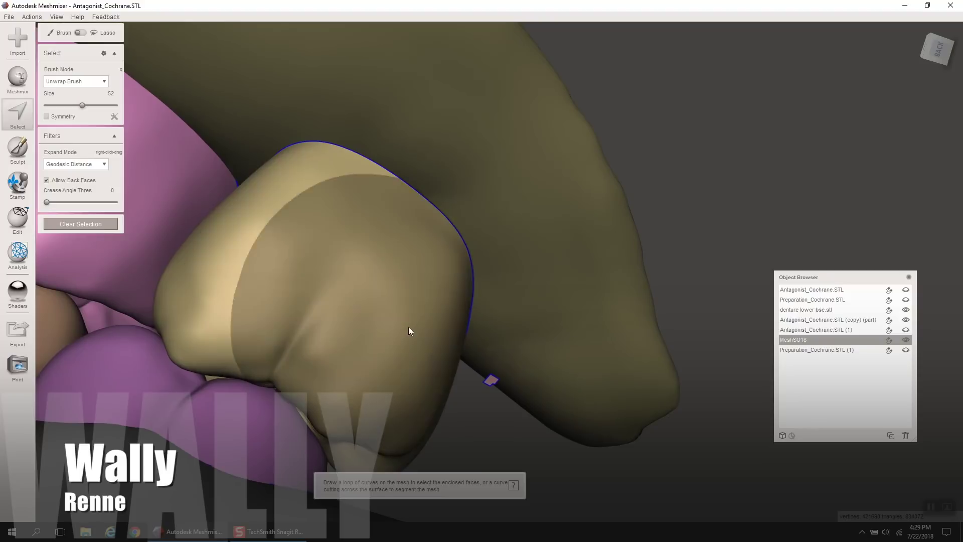
left_click(490, 381)
mouse_move(73, 29)
left_click(152, 47)
scroll(434, 344, "down", 8)
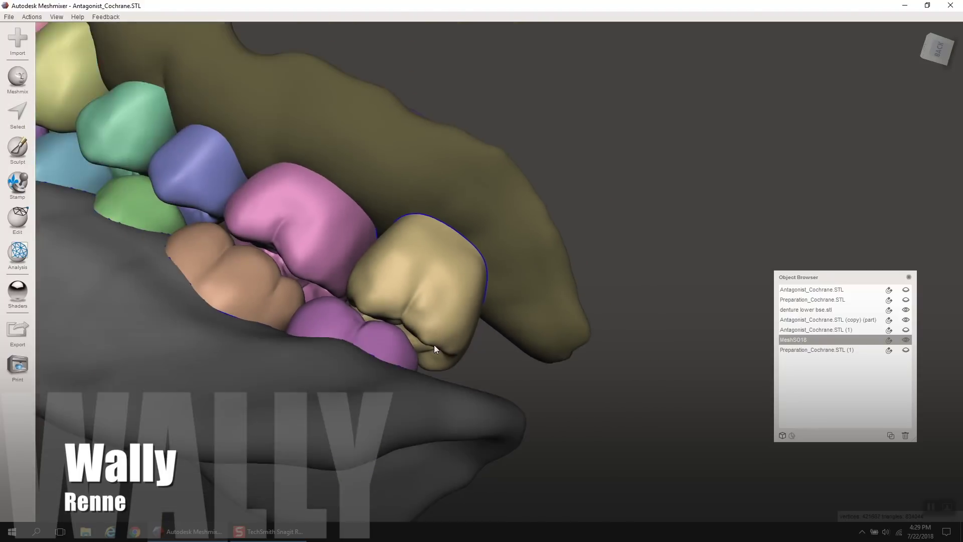
Apply the glossy gold shader to the upper denture base and reselect the tooth set, keeping it shown.
right_click_drag(234, 245, 416, 326)
scroll(417, 326, "down", 6)
right_click_drag(326, 156, 313, 123)
scroll(385, 305, "up", 3)
middle_click_drag(385, 310, 416, 340)
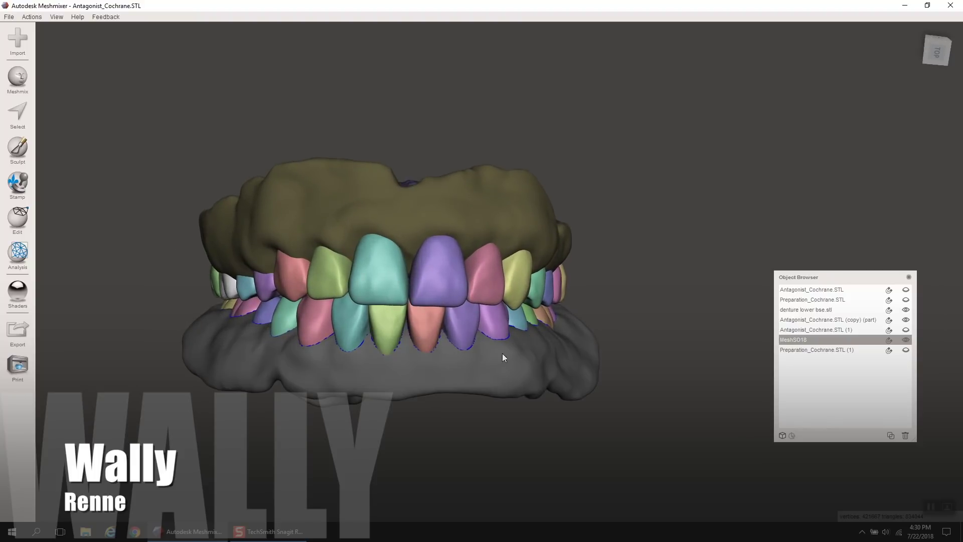
left_click(498, 215)
left_click(18, 290)
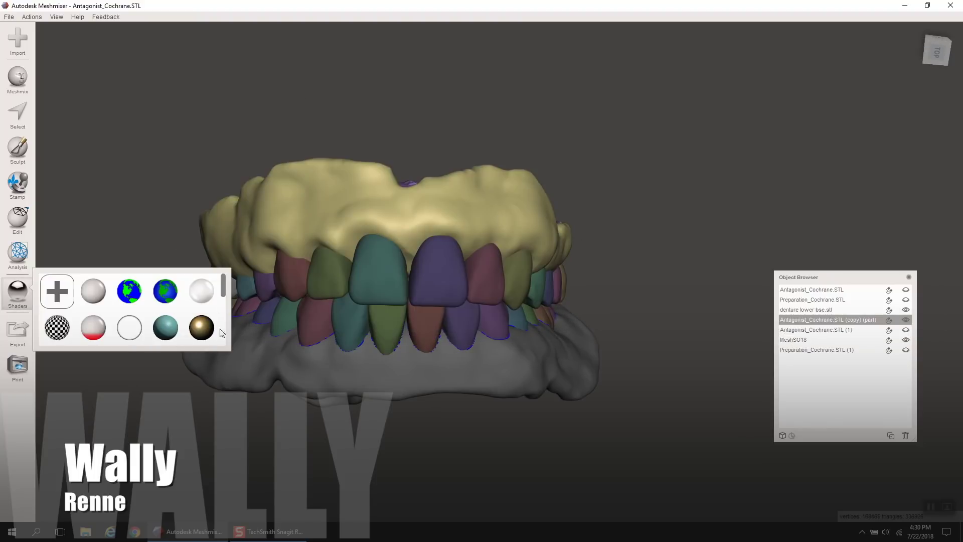
left_click_drag(200, 325, 319, 242)
left_click(368, 293)
right_click_drag(369, 293, 212, 272)
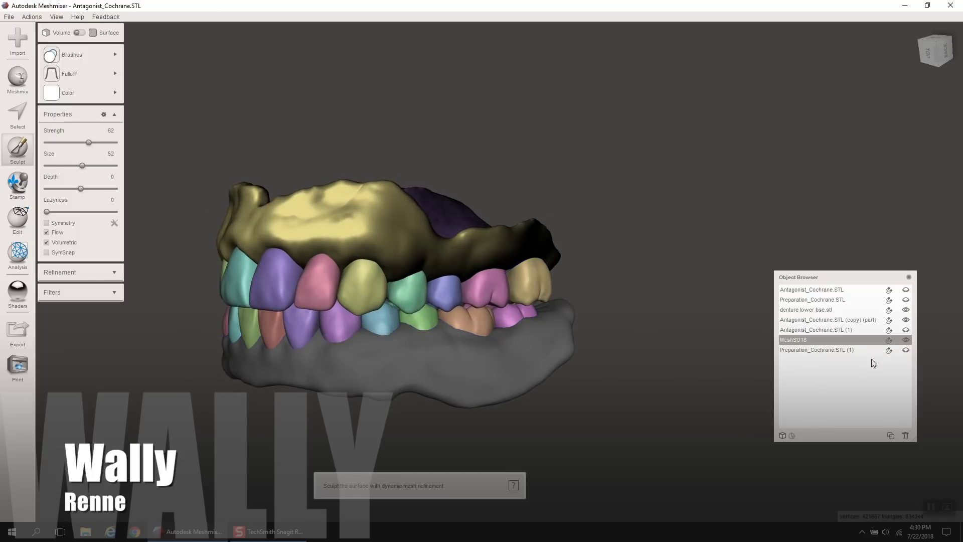
left_click(905, 339)
left_click(905, 339)
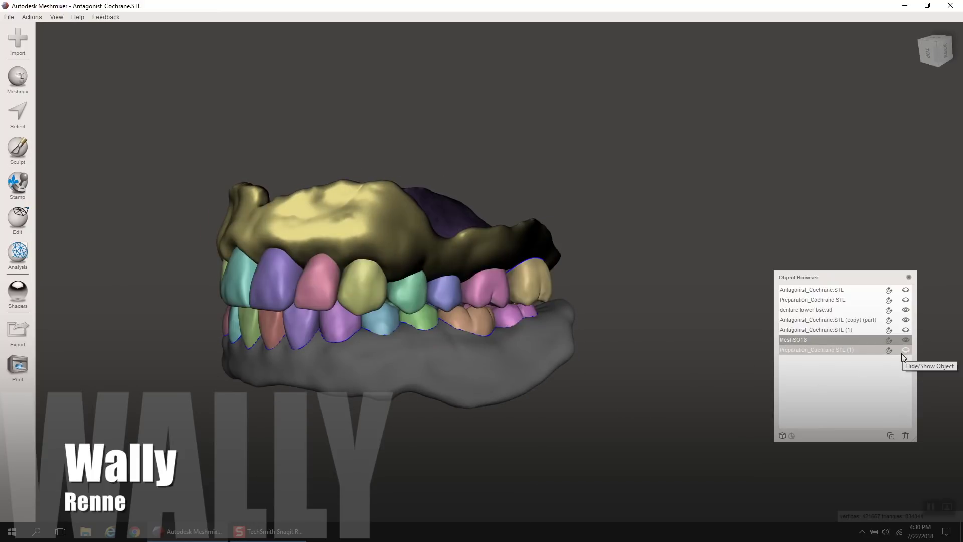
Set up the BubbleSmooth sculpting brush with strength 100, size 36 and depth 36.
scroll(452, 299, "up", 5)
right_click_drag(452, 299, 427, 304)
left_click(18, 148)
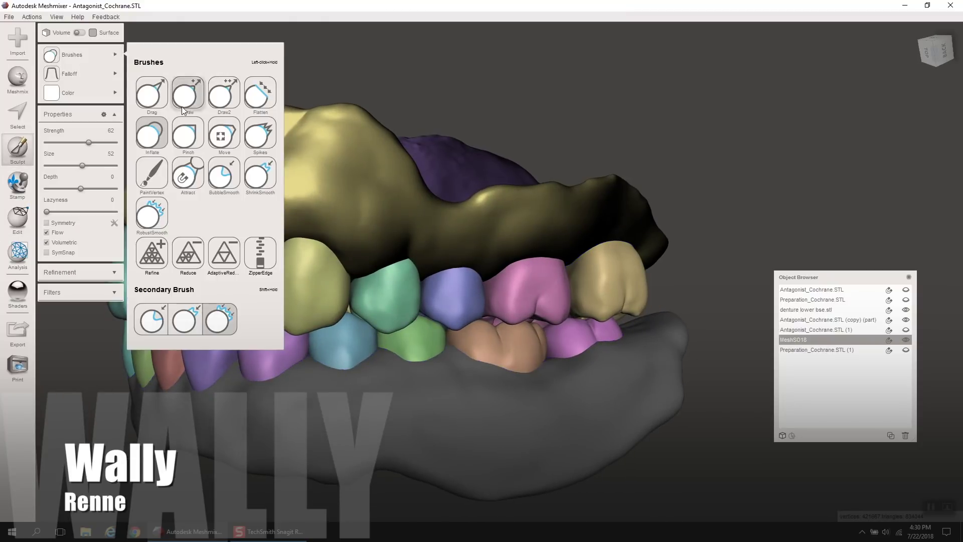
left_click(218, 181)
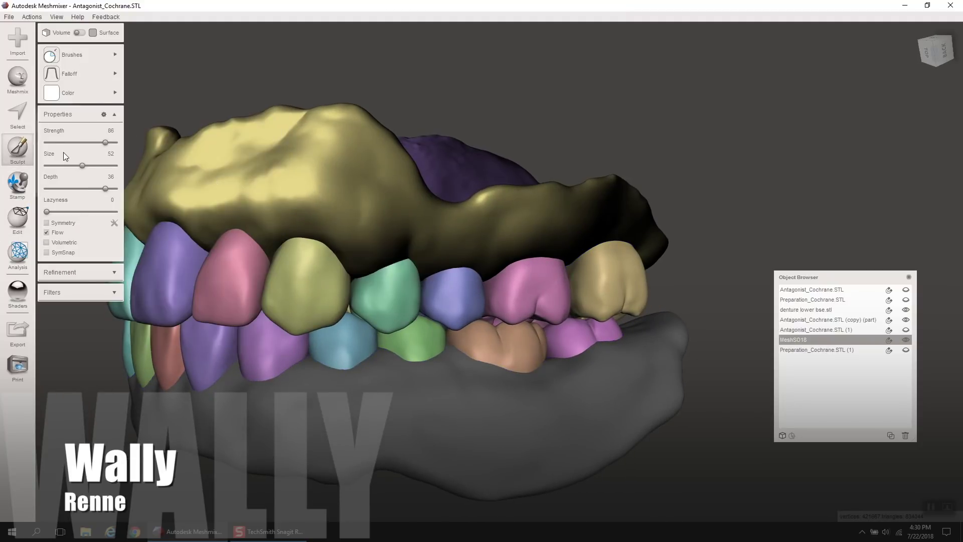
left_click(57, 166)
right_click_drag(406, 277, 364, 263)
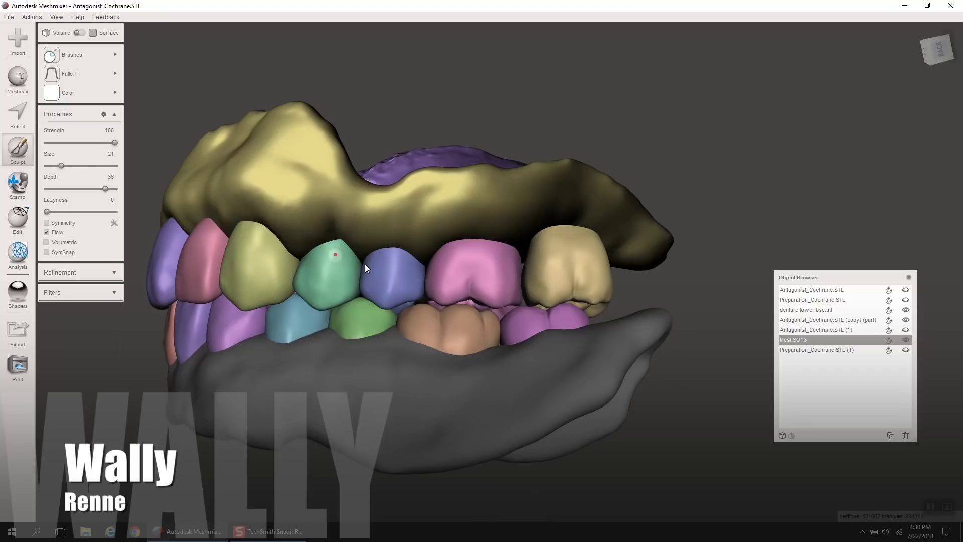
left_click(72, 166)
right_click_drag(304, 248, 318, 250)
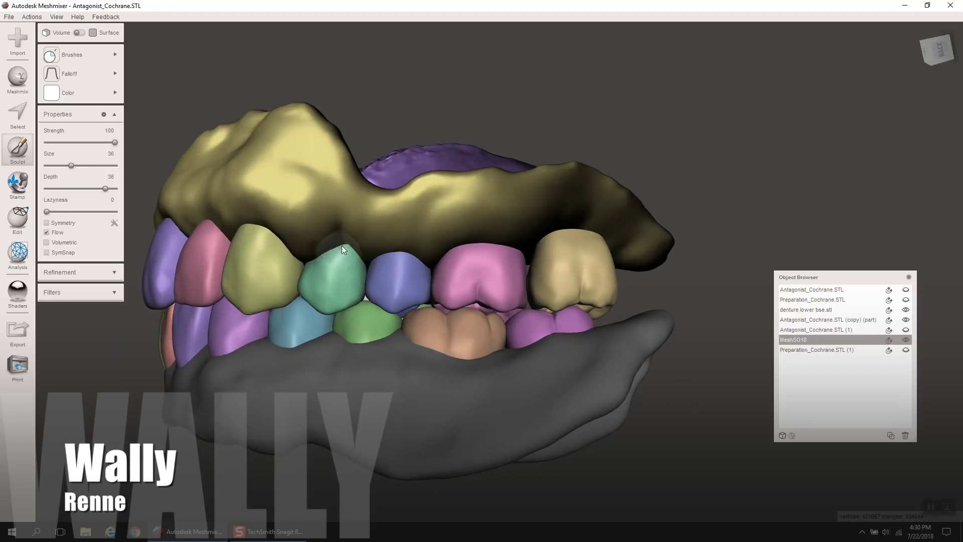
Build up the upper base around the necks of the premolars and molars with the Inflate brush at strength 62 and size 36.
mouse_move(113, 57)
left_click(149, 213)
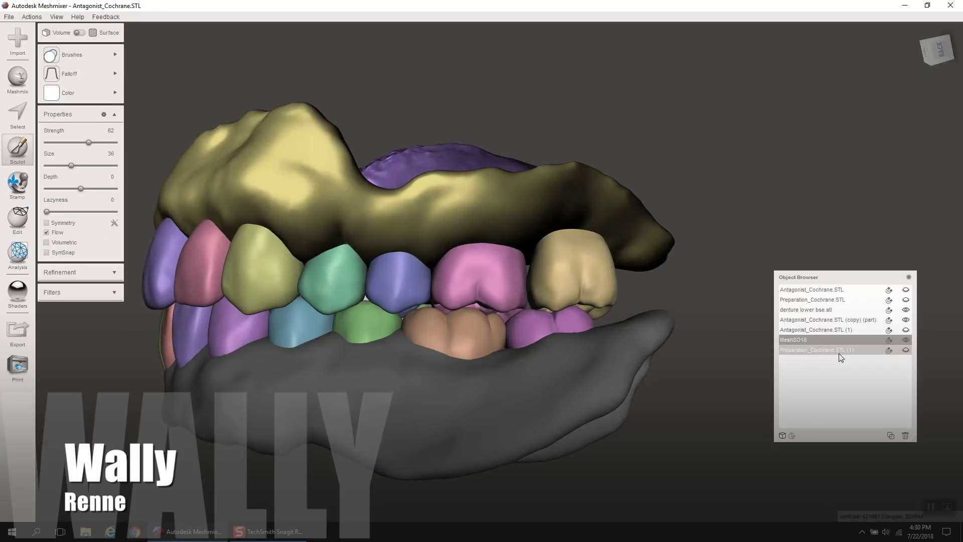
left_click(832, 320)
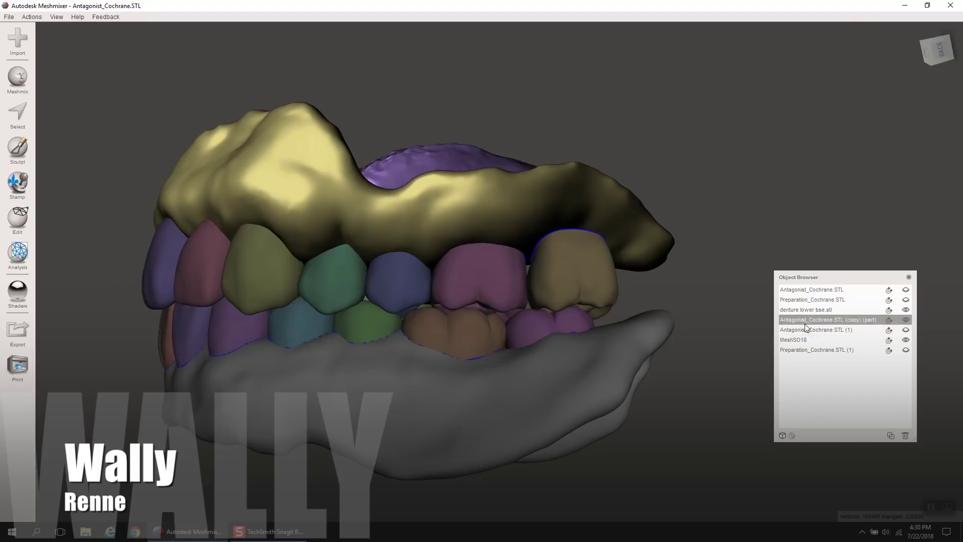
right_click_drag(345, 240, 339, 256)
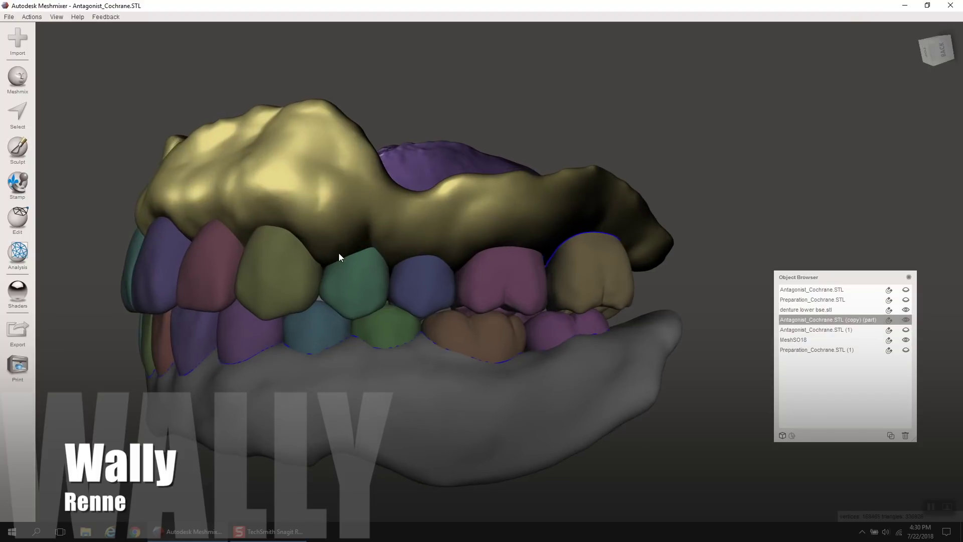
left_click(17, 148)
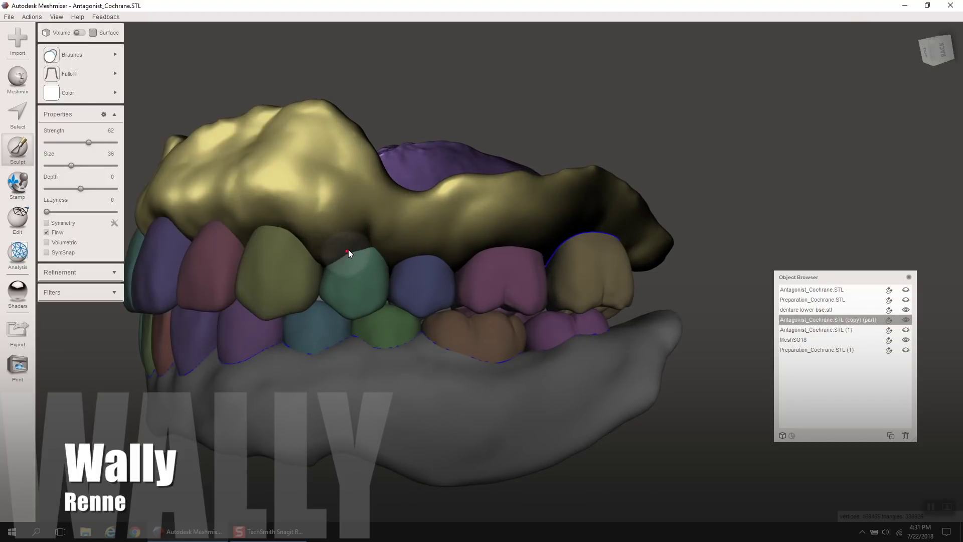
right_click_drag(361, 244, 352, 255)
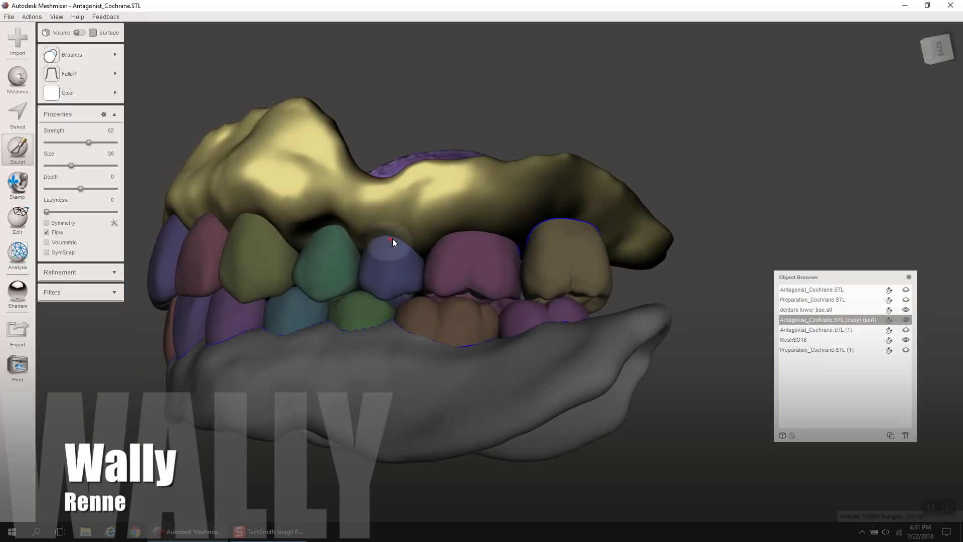
right_click_drag(577, 262, 391, 218)
right_click_drag(504, 319, 592, 334)
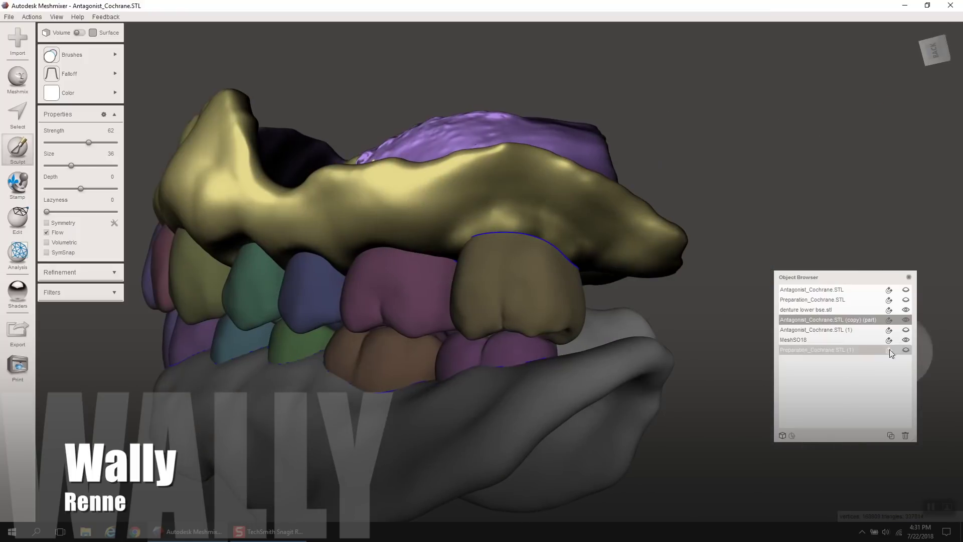
Trim the upper base back around the neck of the purple premolar with the Inflate brush at strength 62 and size 36.
right_click_drag(526, 275, 517, 237)
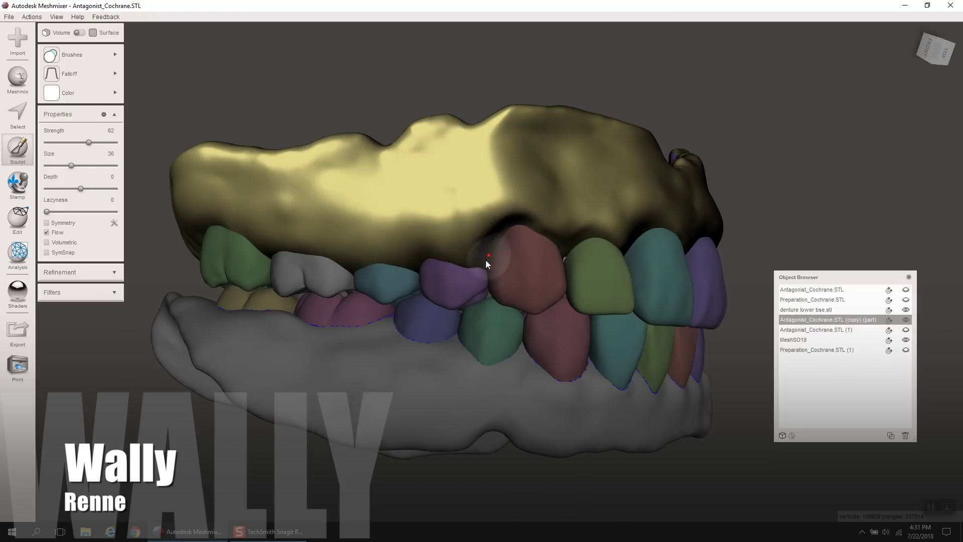
right_click_drag(485, 269, 390, 234)
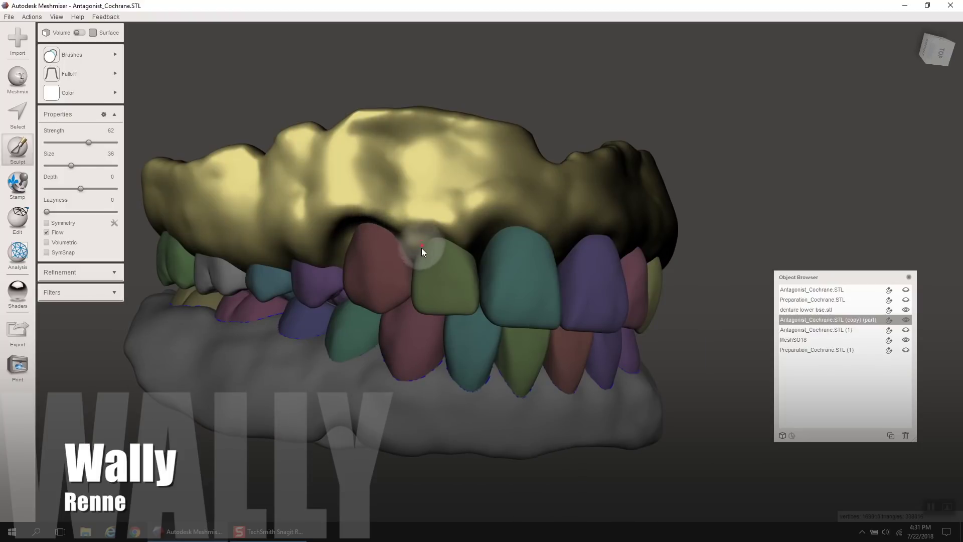
mouse_move(472, 251)
right_mouse_down()
mouse_move(402, 267)
mouse_move(356, 258)
mouse_move(447, 275)
mouse_move(465, 245)
right_mouse_up()
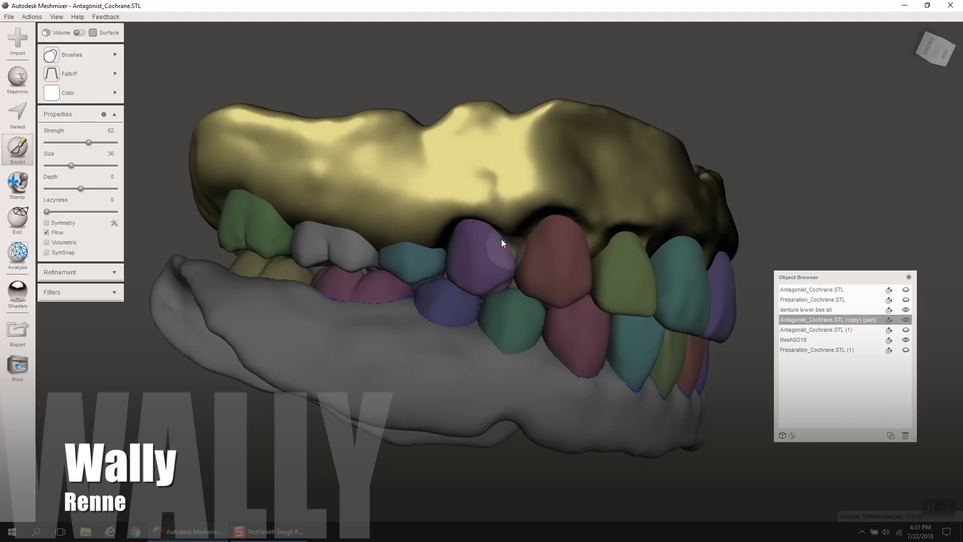
mouse_move(477, 242)
right_mouse_down()
mouse_move(471, 170)
mouse_move(464, 246)
right_mouse_up()
middle_click_drag(464, 246, 455, 331)
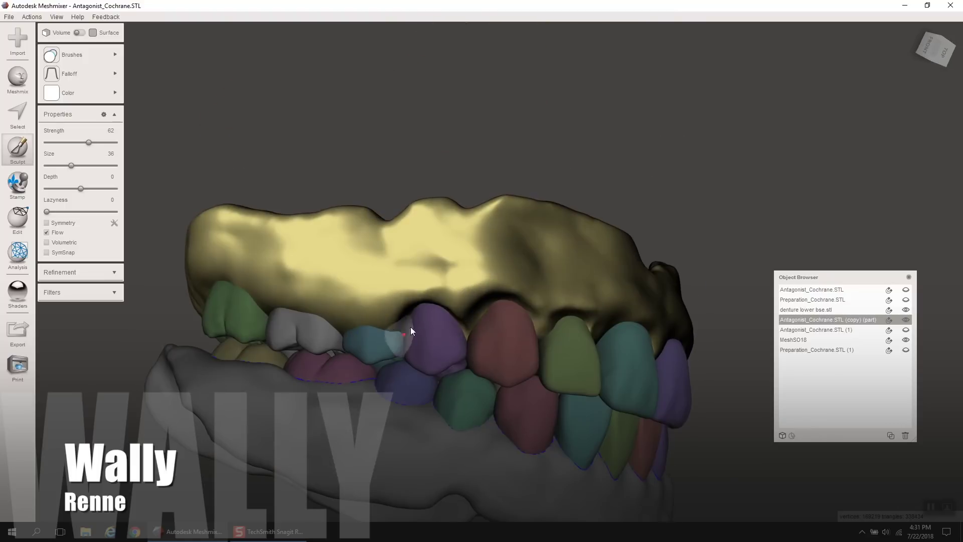
scroll(414, 317, "down", 3)
right_click_drag(464, 283, 449, 299)
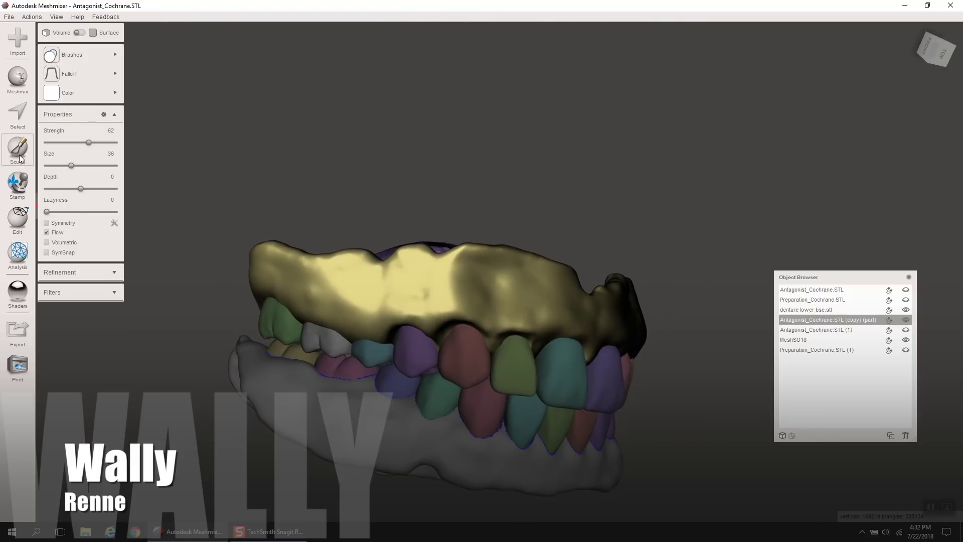
Select the whole connected upper base surface and clear its face group.
left_click(18, 115)
left_click(324, 277)
double_click(327, 282)
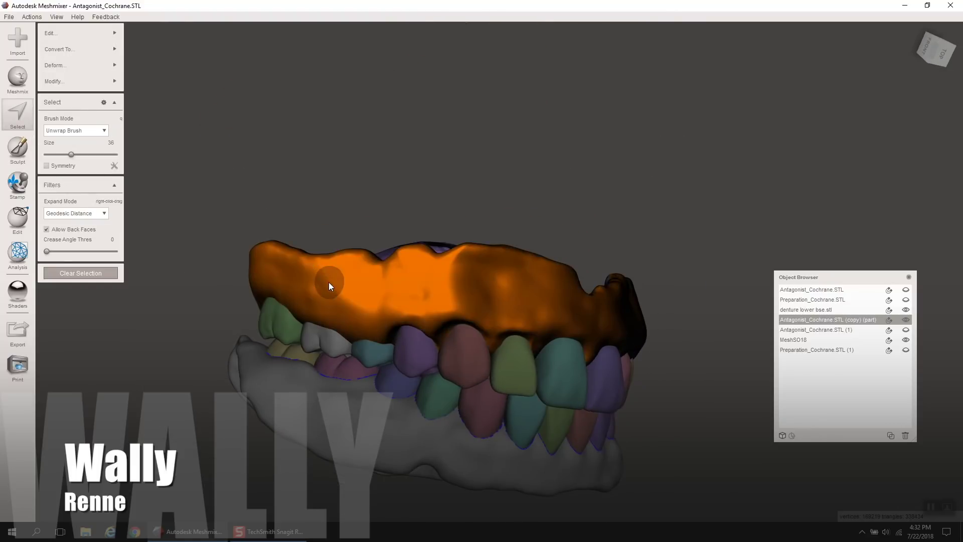
mouse_move(80, 81)
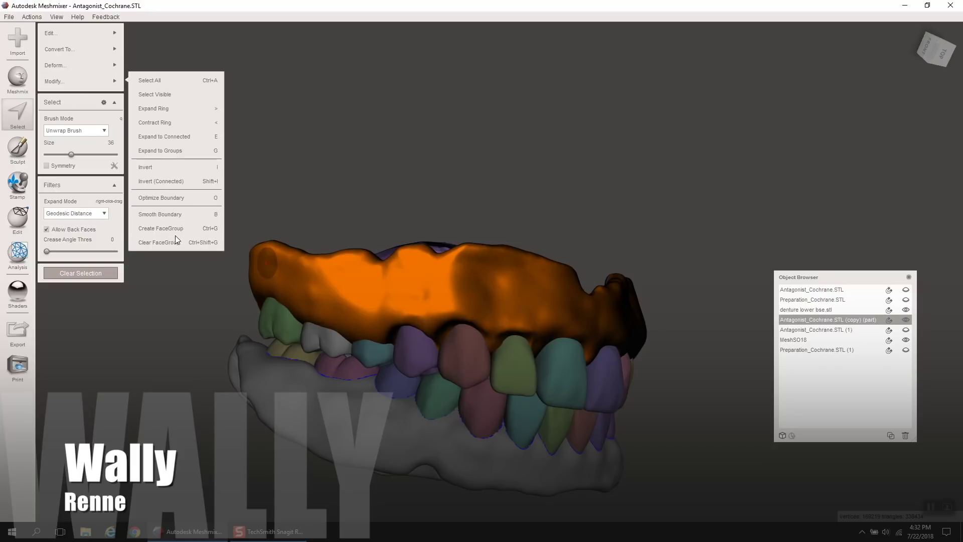
key("Escape")
Trim the upper base back around the neck of the teal premolar with the Inflate sculpting brush at strength 62.
scroll(449, 366, "up", 5)
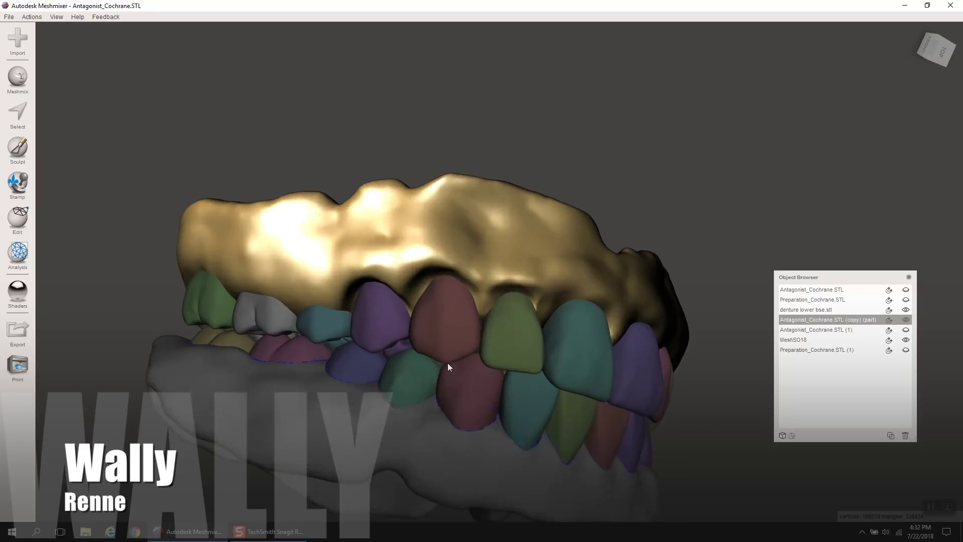
left_click(18, 148)
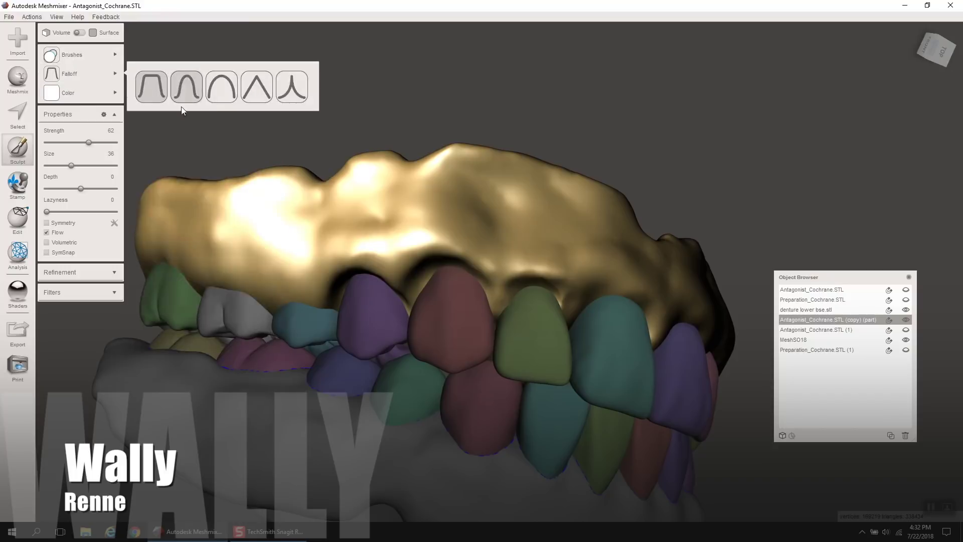
scroll(383, 251, "up", 2)
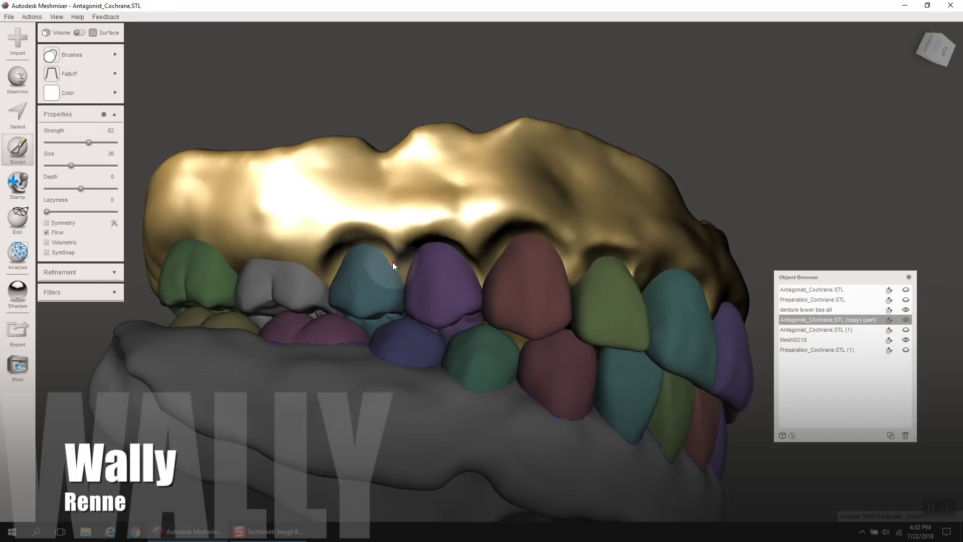
mouse_move(392, 264)
left_mouse_down()
mouse_move(402, 257)
mouse_move(395, 250)
left_mouse_up()
Smooth the upper base above the teal premolar and the adjoining molars with the BubbleSmooth brush at strength 100 and depth 36.
mouse_move(80, 55)
left_click(223, 170)
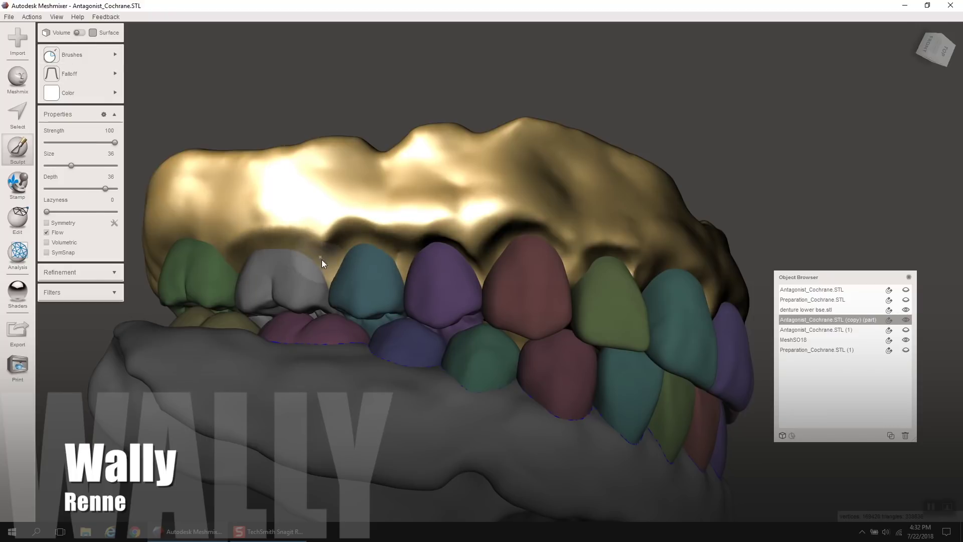
left_click_drag(323, 270, 242, 265)
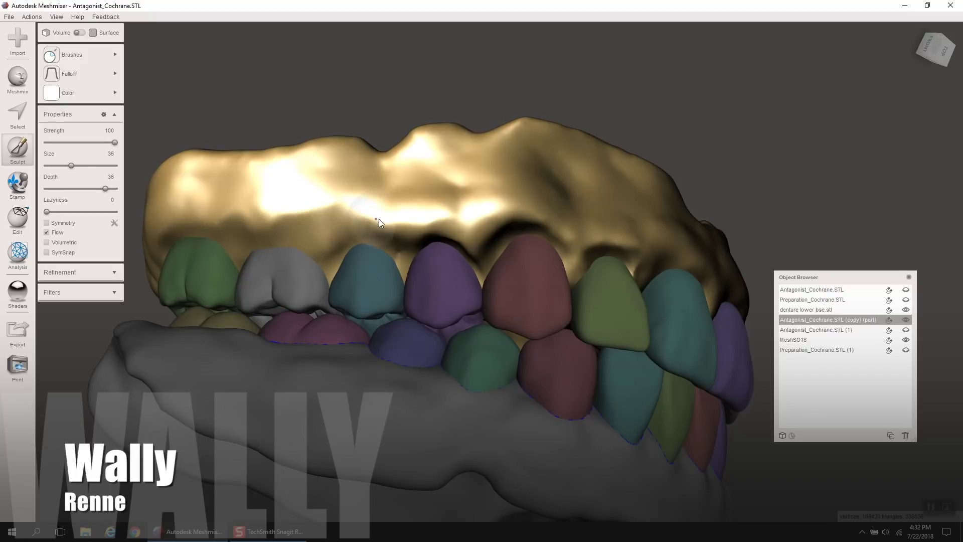
right_click_drag(387, 222, 477, 233)
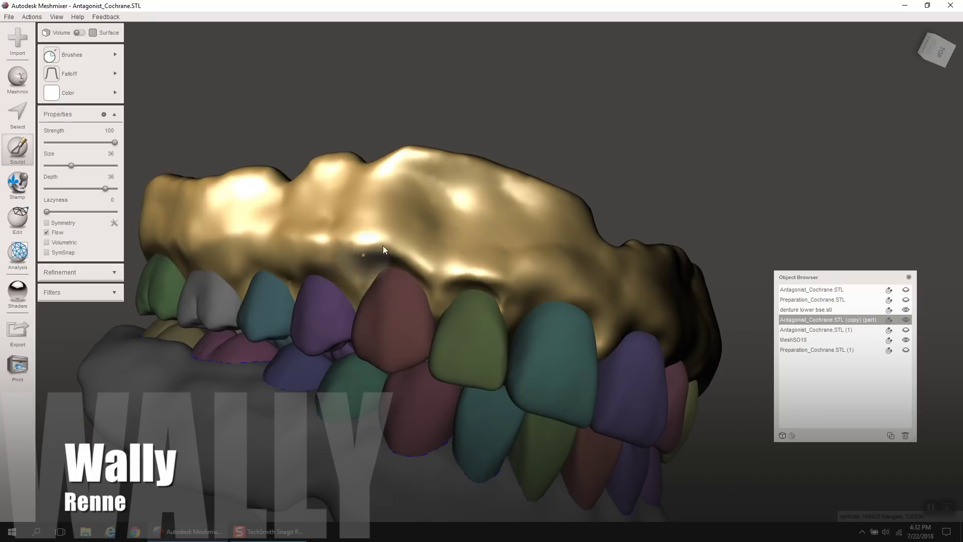
Smooth the upper gumline from the premolars across the canines and incisors to the opposite side using RobustSmooth at strength 100.
mouse_move(328, 259)
left_mouse_down("shift")
mouse_move(429, 279)
mouse_move(442, 271)
left_mouse_up("shift")
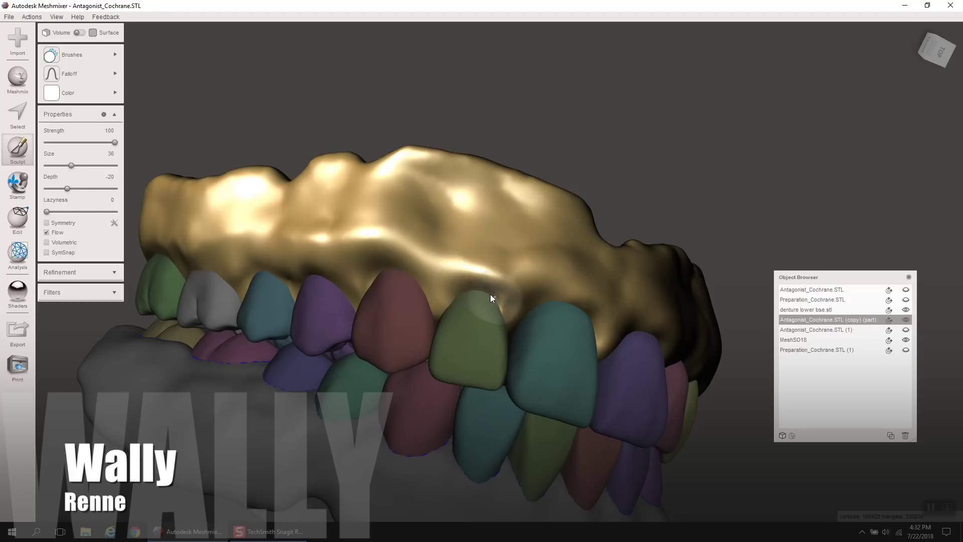
right_click_drag(484, 290, 410, 267)
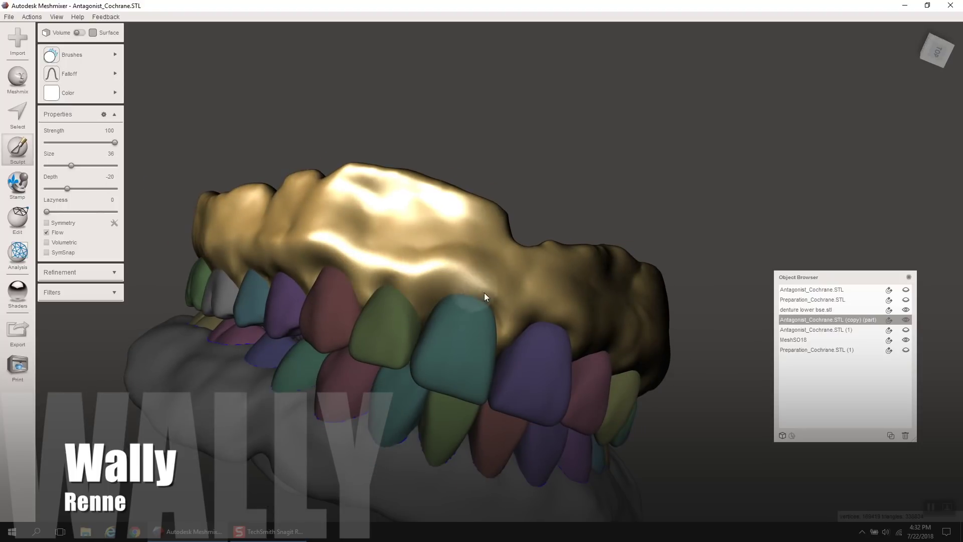
right_click_drag(487, 295, 430, 300)
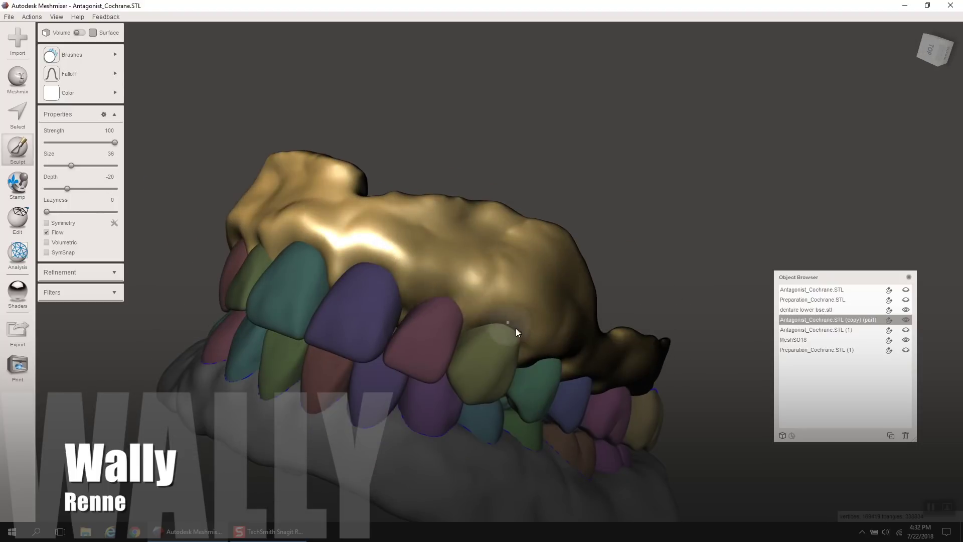
right_click_drag(518, 332, 443, 298)
right_click_drag(473, 341, 465, 318)
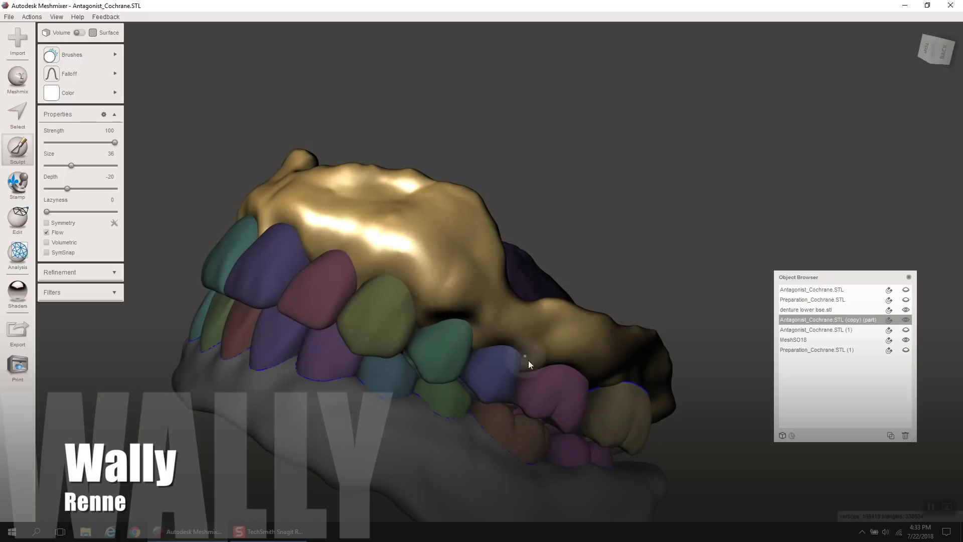
key("shift")
right_click_drag(642, 399, 543, 344)
Refine the upper base around the tan last molar with the Inflate brush at strength 62 and size 36.
mouse_move(75, 55)
left_click(179, 167)
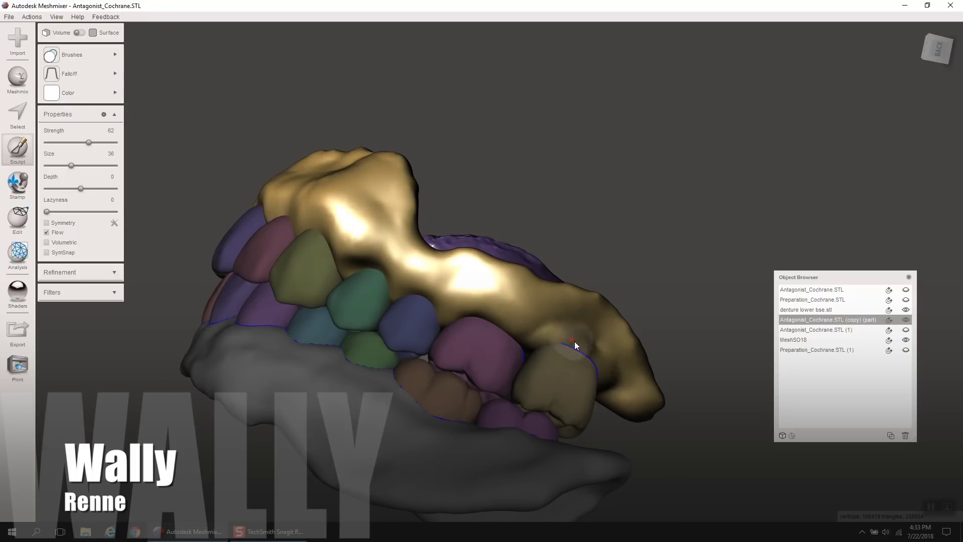
mouse_move(609, 357)
right_mouse_down()
mouse_move(528, 425)
mouse_move(652, 401)
right_mouse_up()
right_click_drag(318, 202, 321, 240)
Set the Inflate brush to strength 58 and size 28 and sculpt the front midline of the upper base above the incisors.
left_click_drag(89, 142, 66, 166)
left_click_drag(383, 274, 419, 305)
mouse_move(482, 296)
right_mouse_down()
mouse_move(430, 305)
mouse_move(464, 283)
mouse_move(494, 332)
mouse_move(464, 348)
mouse_move(454, 277)
mouse_move(390, 272)
mouse_move(431, 269)
mouse_move(544, 305)
mouse_move(503, 341)
right_mouse_up()
left_click(459, 288)
right_click_drag(469, 283, 462, 261)
scroll(461, 261, "up", 4)
Smooth the raised bump above the central incisors with the RobustSmooth brush.
left_click(114, 55)
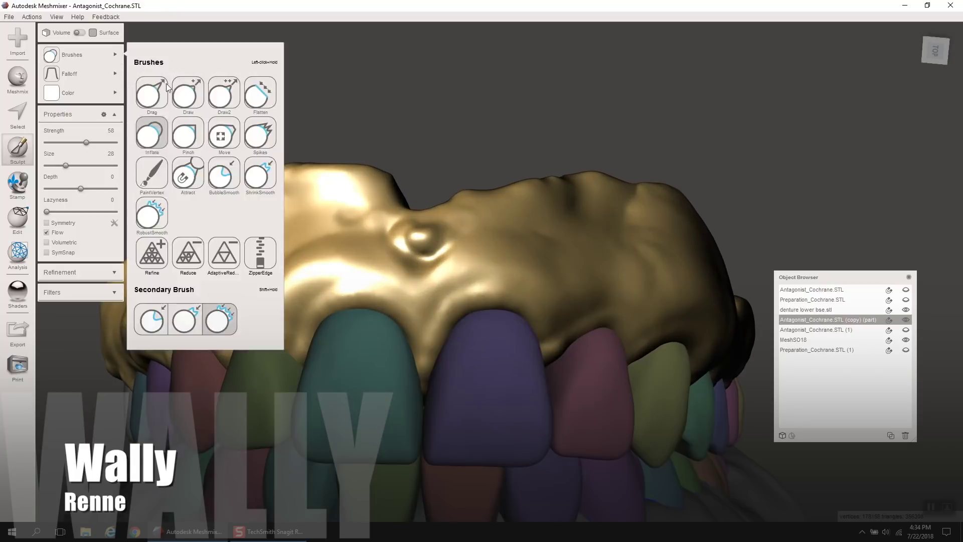
left_click(151, 215)
left_click(427, 241)
Continue contouring the front flange of the upper base and set the Inflate brush size to 29.
left_click(116, 58)
left_click(150, 94)
left_click_drag(56, 165, 62, 166)
left_click_drag(369, 211, 385, 238)
right_click_drag(385, 239, 357, 243)
scroll(357, 244, "down", 3)
scroll(363, 281, "down", 5)
right_click_drag(363, 281, 451, 301)
left_click_drag(62, 165, 66, 165)
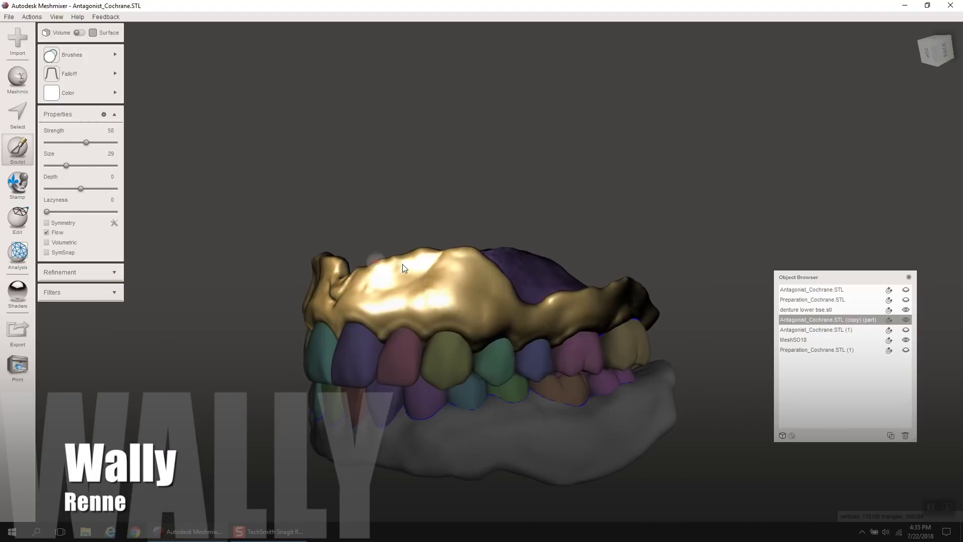
Shape the front notch area of the upper base and smooth its flange with RobustSmooth at strength 100 and depth -20.
mouse_move(501, 271)
right_mouse_down()
mouse_move(517, 288)
mouse_move(518, 319)
mouse_move(452, 296)
right_mouse_up()
scroll(498, 290, "up", 4)
mouse_move(436, 346)
left_mouse_down()
mouse_move(377, 314)
mouse_move(420, 309)
left_mouse_up()
right_click_drag(420, 309, 462, 311)
left_click_drag(504, 281, 507, 341, "shift")
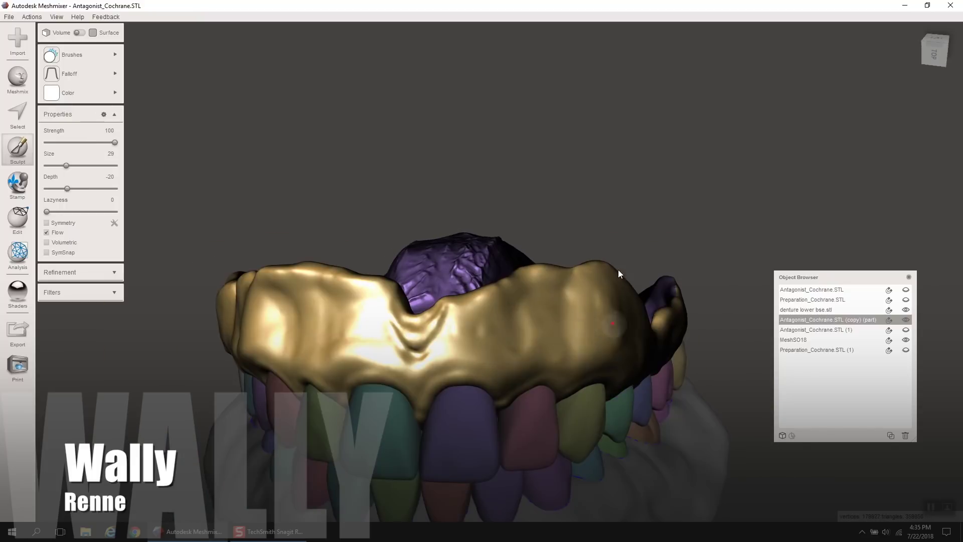
right_click_drag(617, 269, 366, 351)
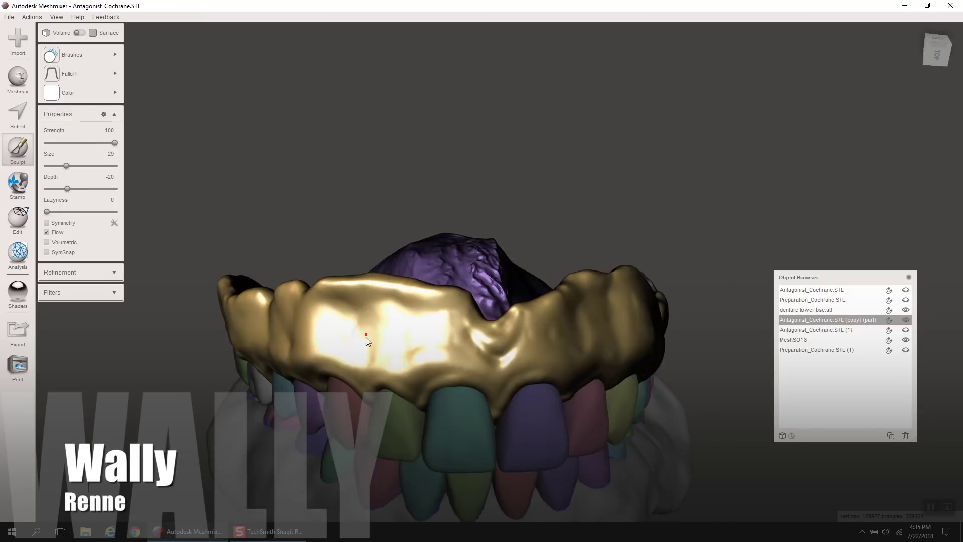
Apply the plain white shader to the upper denture base.
left_click(72, 54)
right_click_drag(375, 274, 426, 326)
scroll(406, 329, "down", 3)
left_click(17, 293)
scroll(203, 317, "down", 3)
left_click_drag(60, 289, 446, 321)
scroll(446, 338, "up", 3)
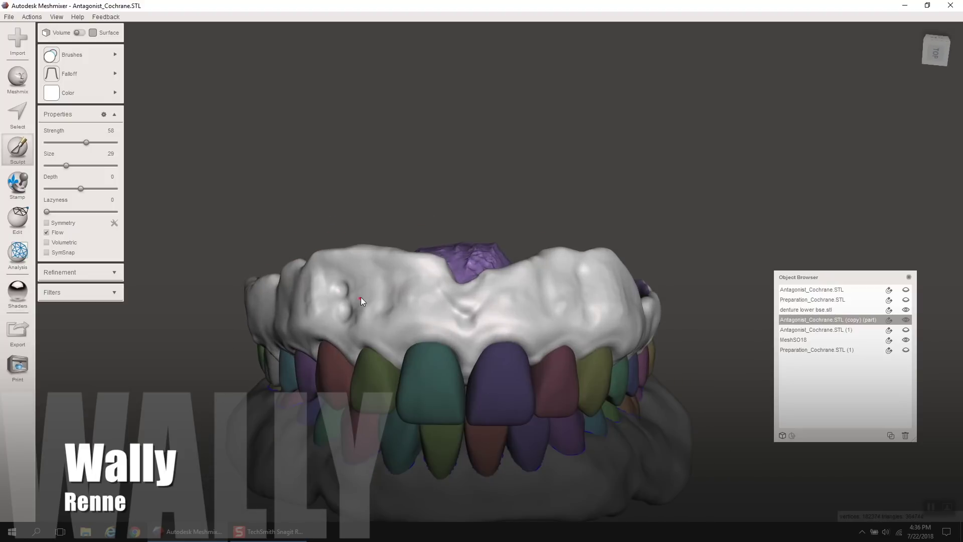
Sculpt root contours into the front flange above the red canine with the Inflate brush at strength 58 and size 29.
right_click_drag(380, 294, 415, 292)
left_click(72, 54)
left_click(183, 75)
left_click_drag(387, 293, 390, 276)
mouse_move(561, 290)
right_mouse_down()
mouse_move(491, 296)
mouse_move(510, 378)
mouse_move(477, 319)
mouse_move(500, 345)
mouse_move(395, 417)
mouse_move(281, 261)
right_mouse_up()
scroll(510, 378, "down", 2)
key("space")
left_click(159, 133)
mouse_move(386, 316)
right_mouse_down()
mouse_move(417, 332)
mouse_move(452, 306)
right_mouse_up()
Smooth the sculpted contours on the front flange above the red canine with the RobustSmooth brush.
left_click(72, 55)
left_click(155, 213)
left_click_drag(323, 301, 394, 295)
mouse_move(371, 286)
right_mouse_down()
mouse_move(324, 293)
mouse_move(413, 308)
right_mouse_up()
mouse_move(351, 307)
right_mouse_down()
mouse_move(513, 244)
mouse_move(482, 301)
right_mouse_up()
scroll(479, 336, "up", 4)
Adjust the Inflate brush strength and reduce its size, and sculpt vertical root contours on the opposite front flange.
left_click(72, 54)
left_click(160, 133)
left_click_drag(87, 142, 90, 142)
left_click_drag(70, 166, 65, 165)
left_click_drag(502, 241, 516, 294)
left_click_drag(537, 234, 573, 287)
Soften the new vertical root contours on the opposite front flange with the RobustSmooth brush.
left_click(71, 54)
left_click(155, 212)
mouse_move(519, 266)
left_mouse_down()
mouse_move(554, 257)
mouse_move(527, 296)
left_mouse_up()
mouse_move(512, 301)
right_mouse_down()
mouse_move(345, 311)
mouse_move(359, 276)
mouse_move(385, 275)
mouse_move(486, 412)
mouse_move(429, 408)
right_mouse_up()
middle_click_drag(429, 408, 407, 406)
Add further root contours with the Inflate brush to the upper flange near the opposite canine.
left_click(71, 54)
left_click(160, 133)
scroll(552, 321, "up", 3)
left_click_drag(582, 346, 580, 350)
right_click_drag(595, 327, 534, 345)
left_click_drag(545, 285, 543, 312)
left_click_drag(501, 321, 494, 350)
Sculpt gum contours along the upper flange above the premolars and molars with the Inflate brush at strength 59 and size 24.
left_click_drag(90, 143, 83, 142)
mouse_move(538, 334)
right_mouse_down()
mouse_move(476, 289)
mouse_move(456, 380)
mouse_move(435, 339)
right_mouse_up()
key("b")
left_click_drag(450, 298, 436, 338)
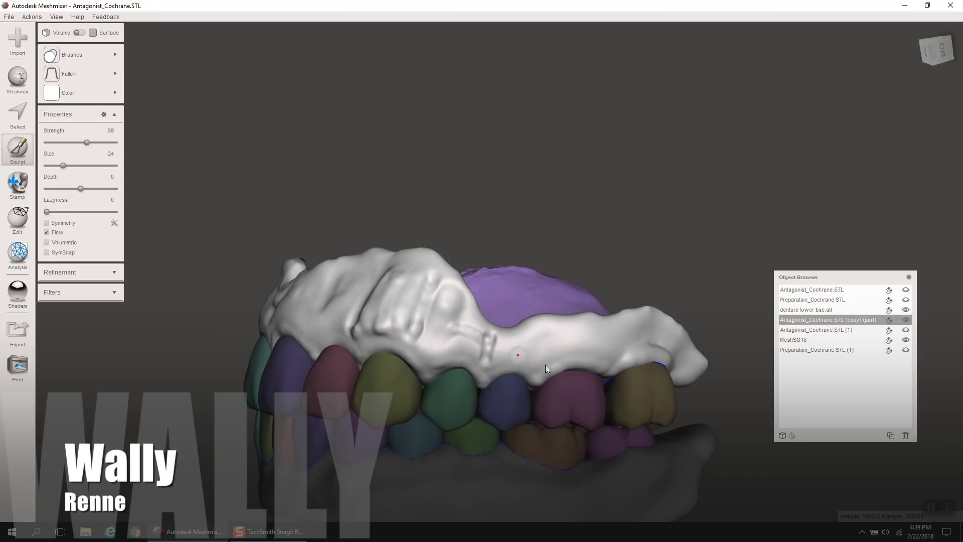
right_click_drag(486, 348, 525, 356)
right_click_drag(464, 334, 437, 337)
mouse_move(550, 343)
left_mouse_down()
mouse_move(549, 319)
mouse_move(477, 320)
left_mouse_up()
right_click_drag(477, 330, 437, 340)
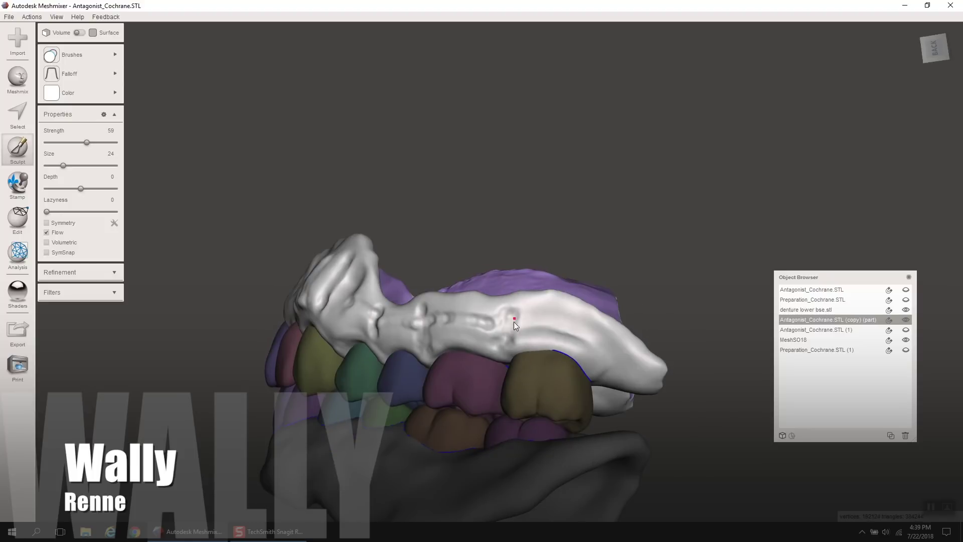
left_click_drag(512, 336, 601, 347)
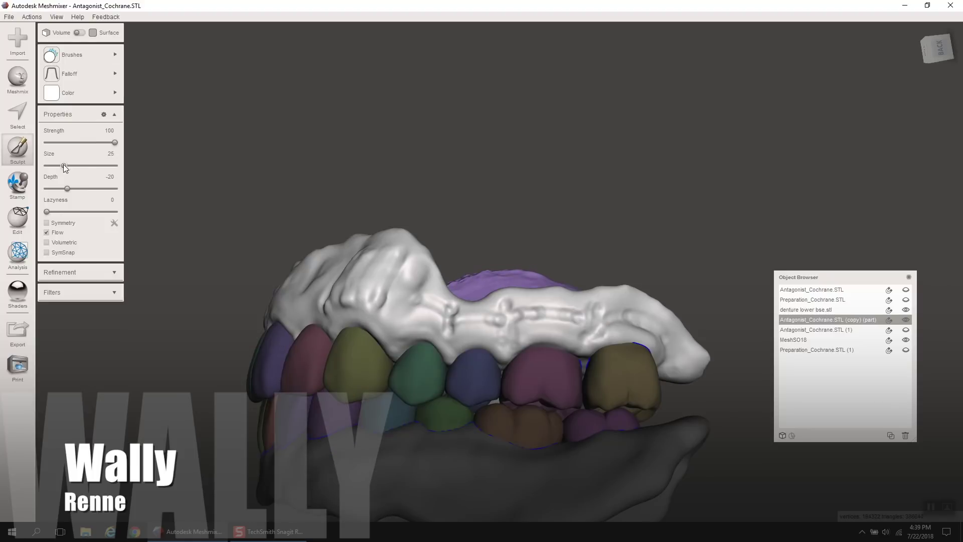
Smooth the posterior flange contours with the RobustSmooth brush at strength 100 and size 36.
right_click_drag(496, 321, 416, 303)
key("bracketright")
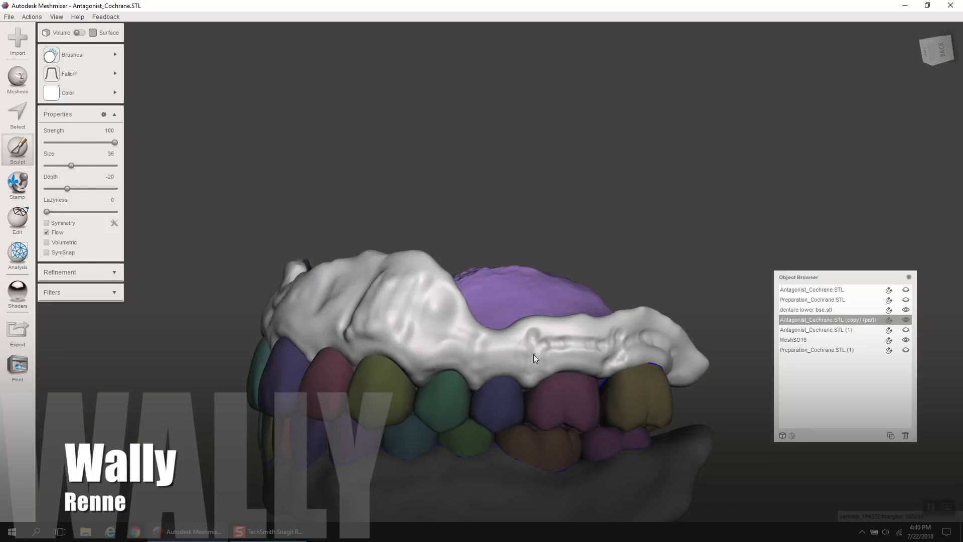
right_click_drag(658, 344, 518, 419)
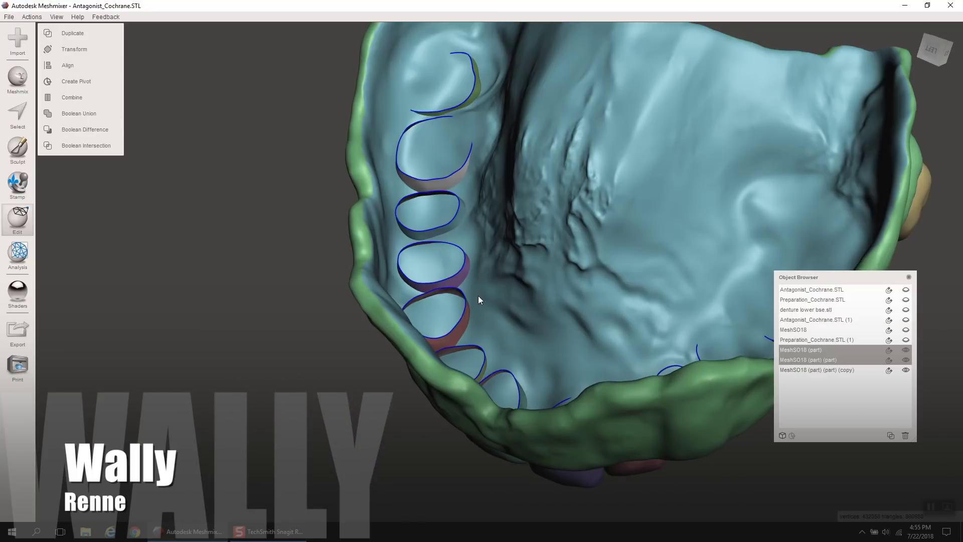
Hide the MeshSO18 (part) denture base and make the MeshSO18 (part) (part) tooth set the active object.
scroll(478, 297, "down", 3)
right_click_drag(478, 297, 529, 326)
left_click(813, 374)
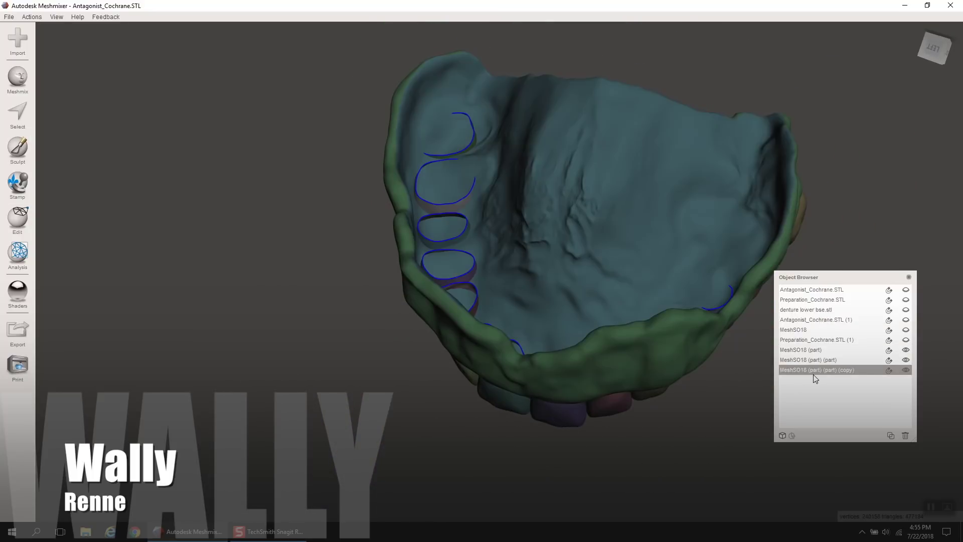
left_click(910, 360)
left_click(906, 349)
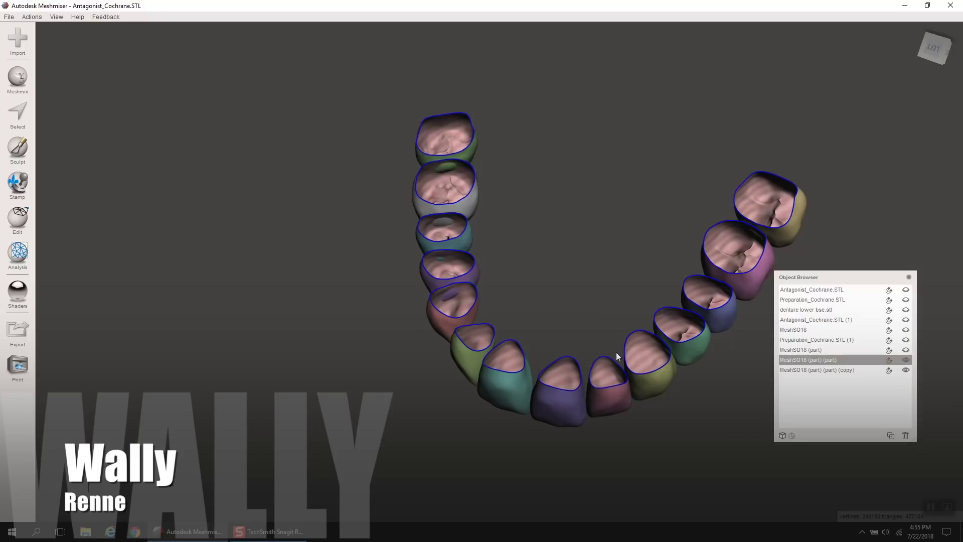
Close the open undersides of the upper teeth with the Inspector's automatic repair of all defects, using Flat Fill.
left_click(29, 266)
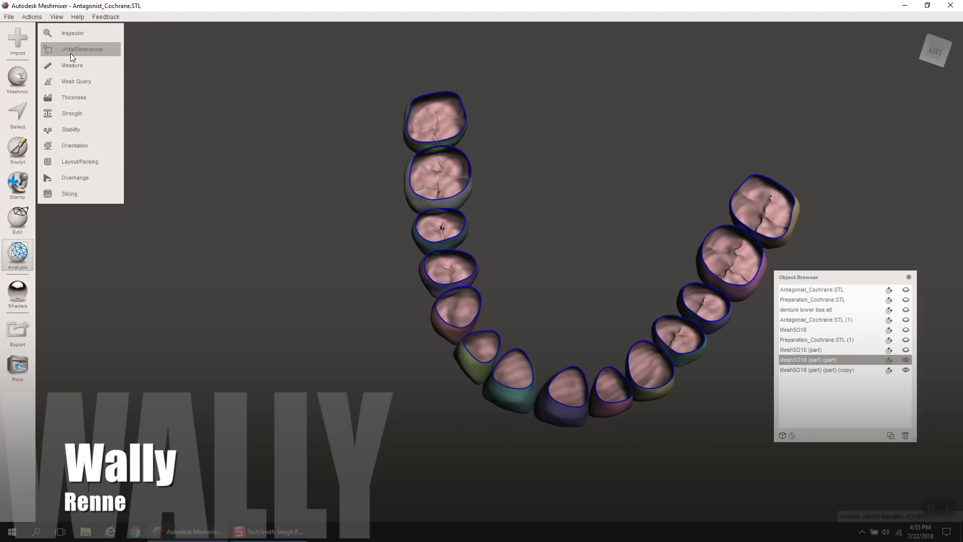
left_click(70, 33)
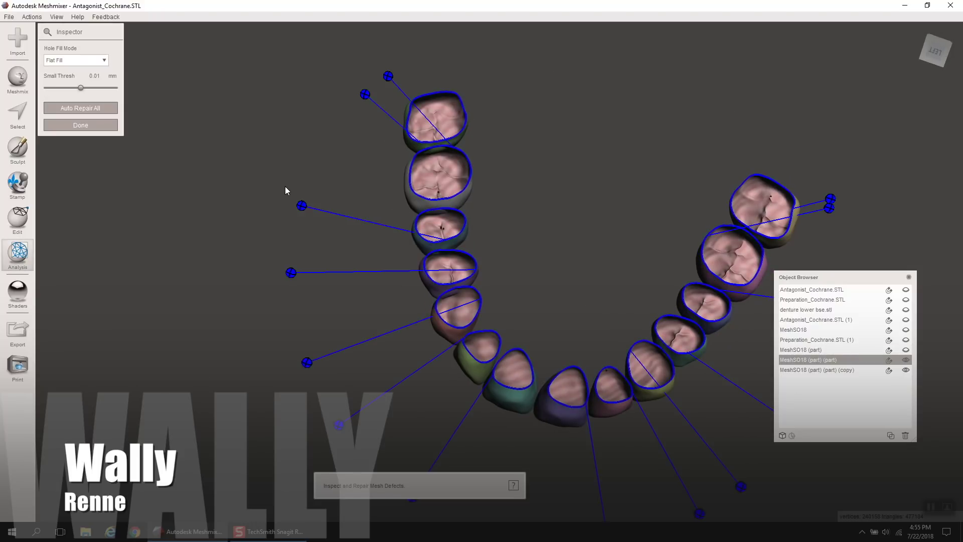
left_click(95, 108)
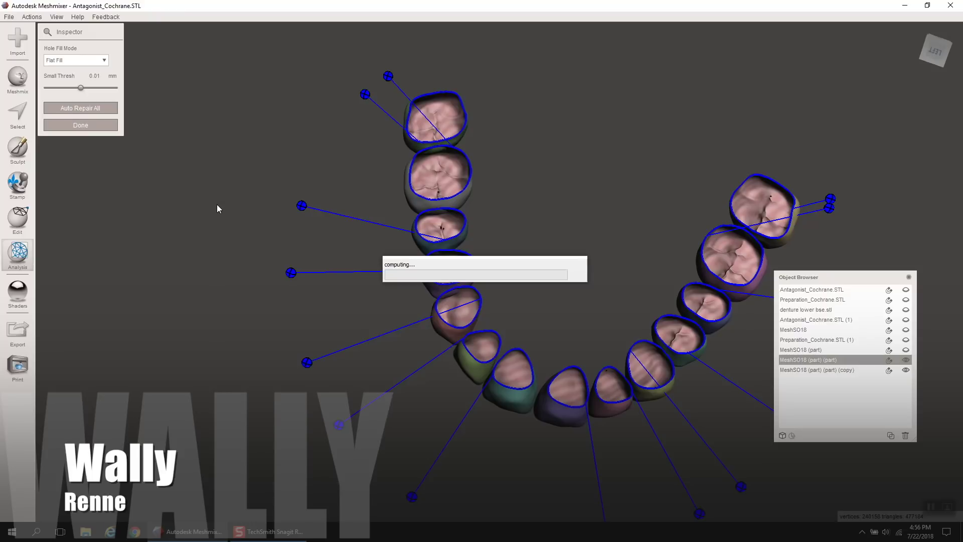
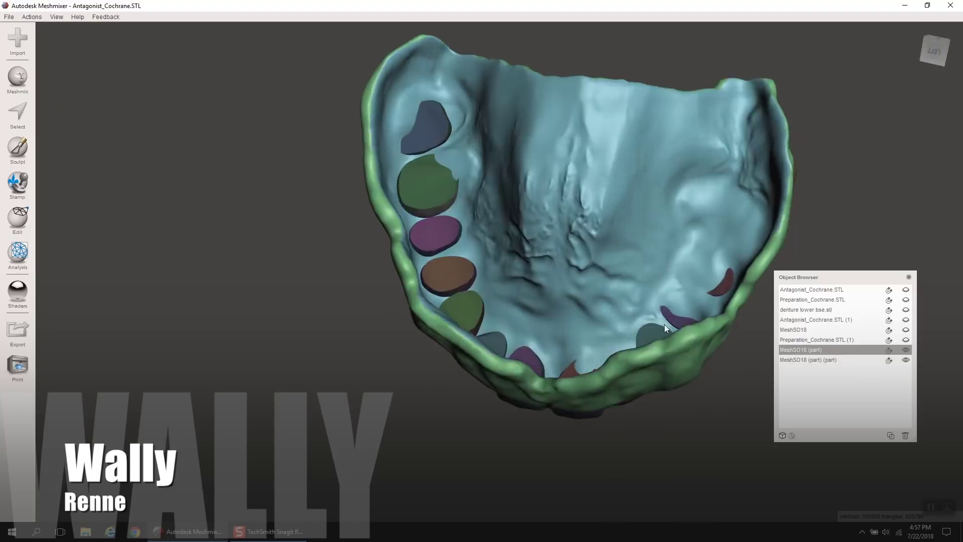
right_click_drag(664, 324, 602, 221)
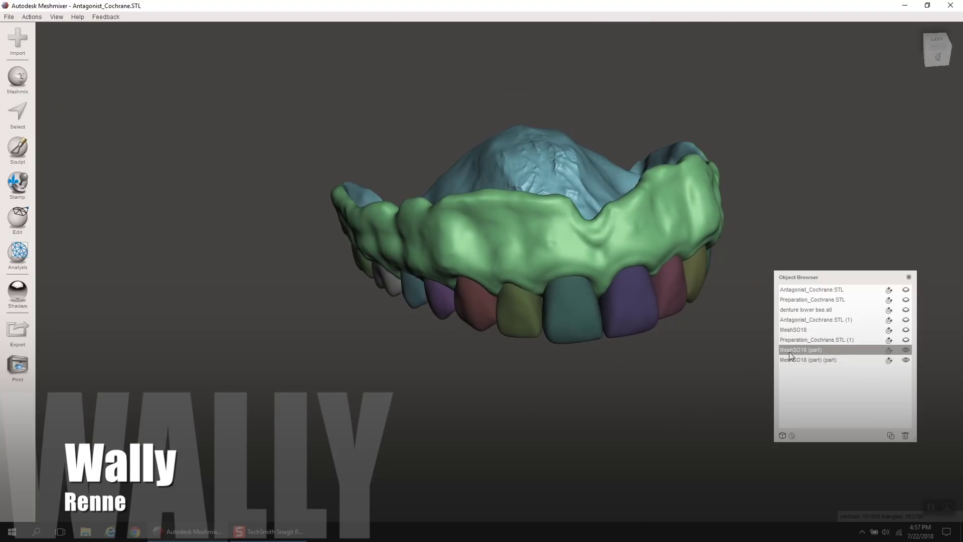
Duplicate the MeshSO18 (part) denture base and leave only the copy visible, hiding the original base and the tooth set.
left_click(18, 219)
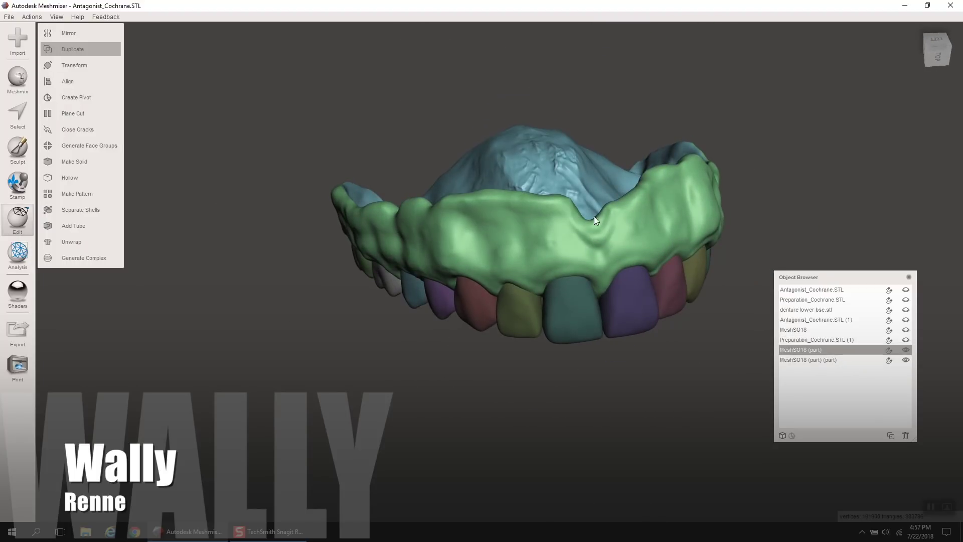
left_click(819, 369)
left_click(907, 370)
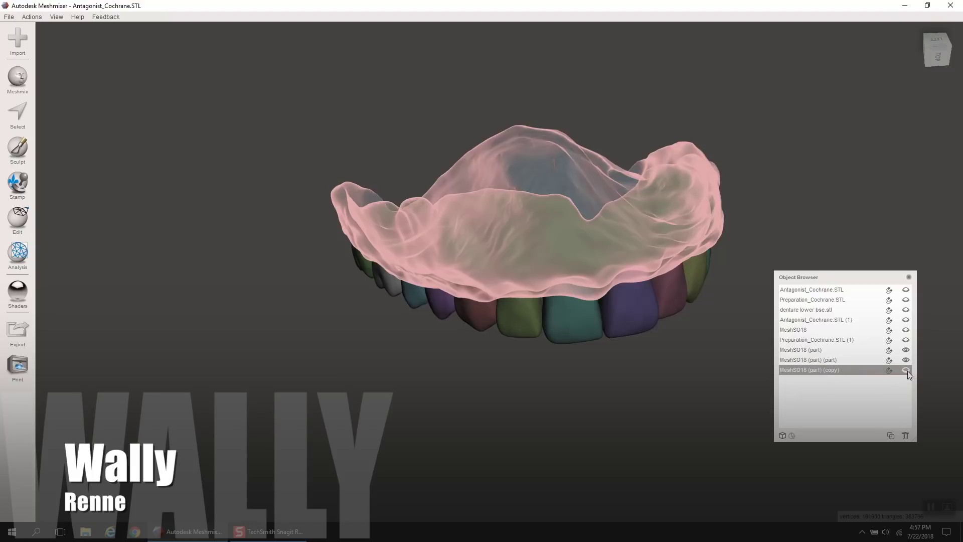
left_click(906, 361)
left_click(906, 360)
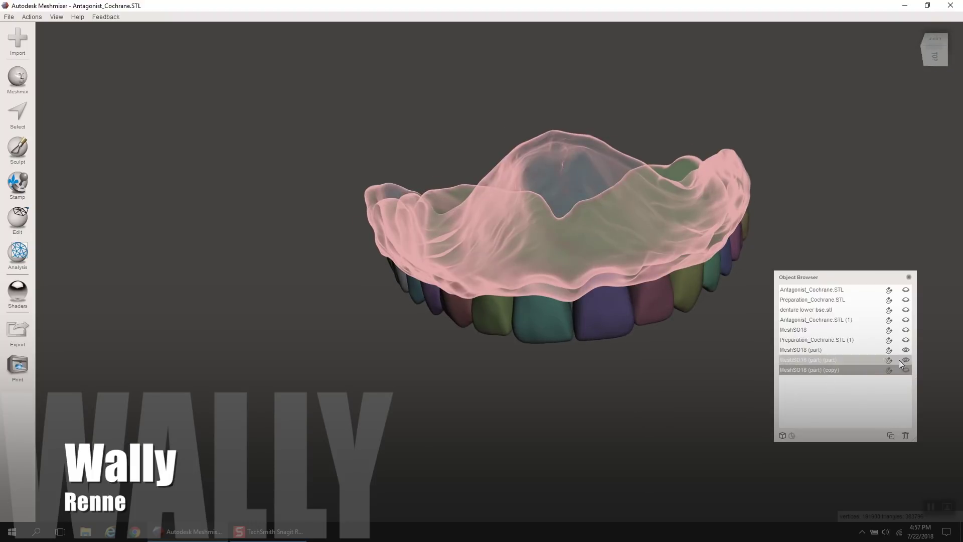
left_click(906, 370)
left_click(906, 360)
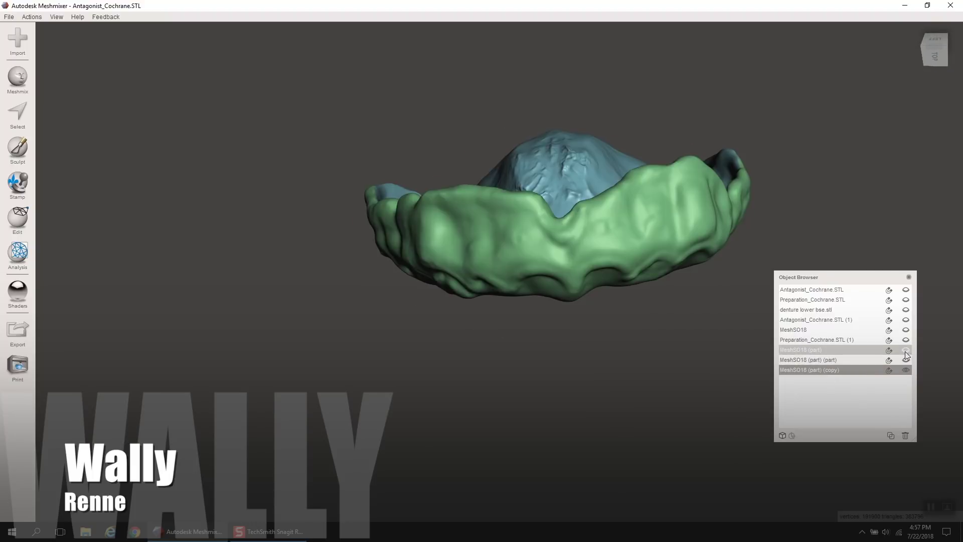
mouse_move(622, 346)
right_mouse_down()
mouse_move(615, 302)
mouse_move(620, 342)
right_mouse_up()
Duplicate the MeshSO18 (part) (part) tooth set.
left_click(782, 358)
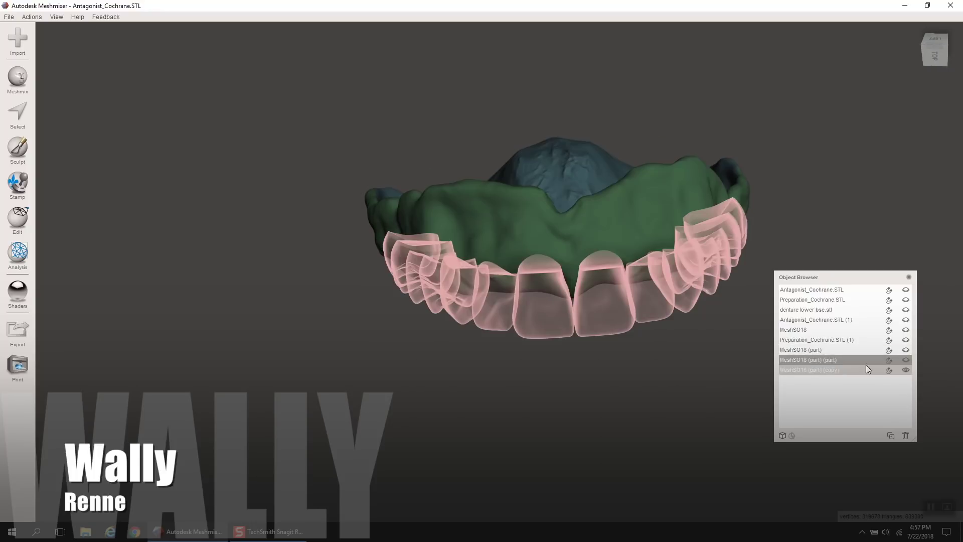
right_click_drag(592, 275, 548, 391)
left_click(12, 217)
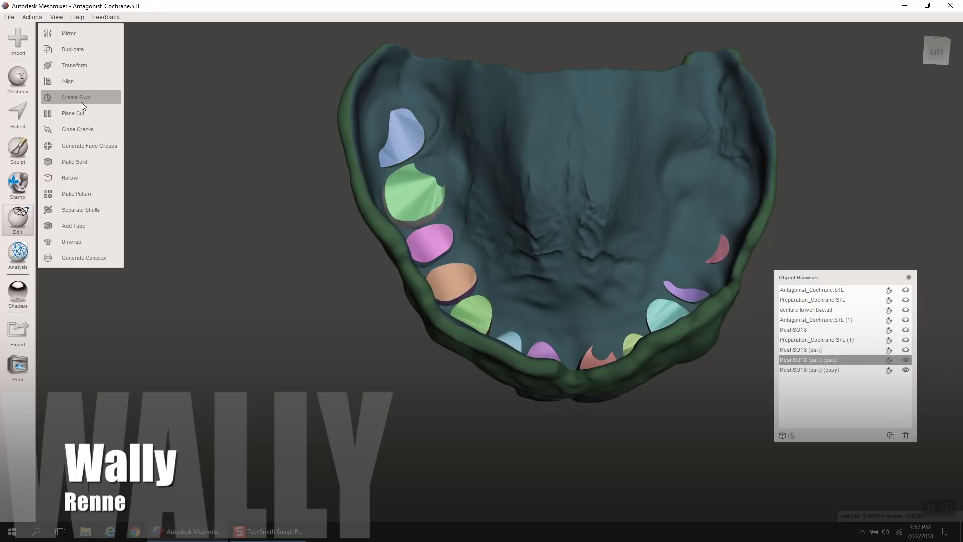
left_click(73, 49)
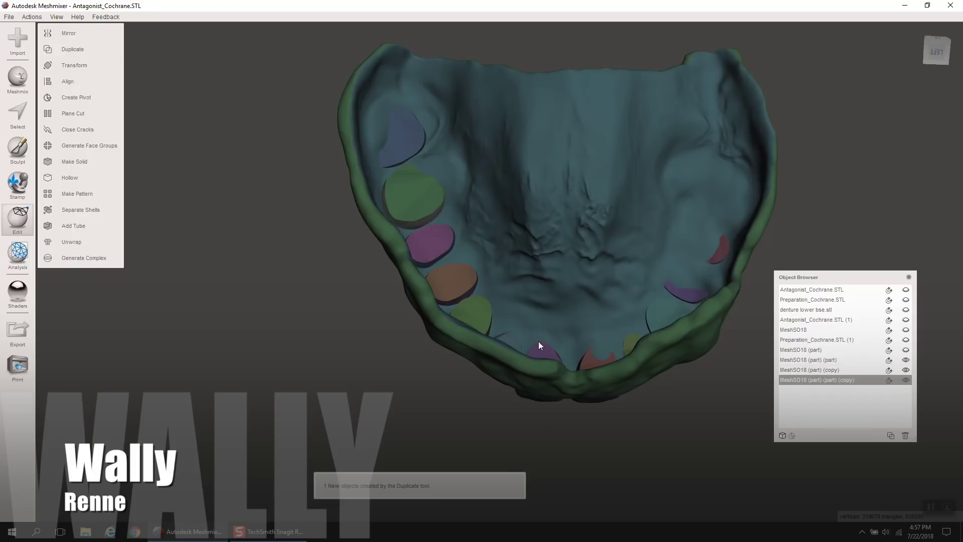
Hide the original tooth set and subtract the denture base copy from the tooth set copy with Boolean Difference.
left_click(823, 370)
right_click_drag(724, 414, 597, 275)
left_click(803, 380)
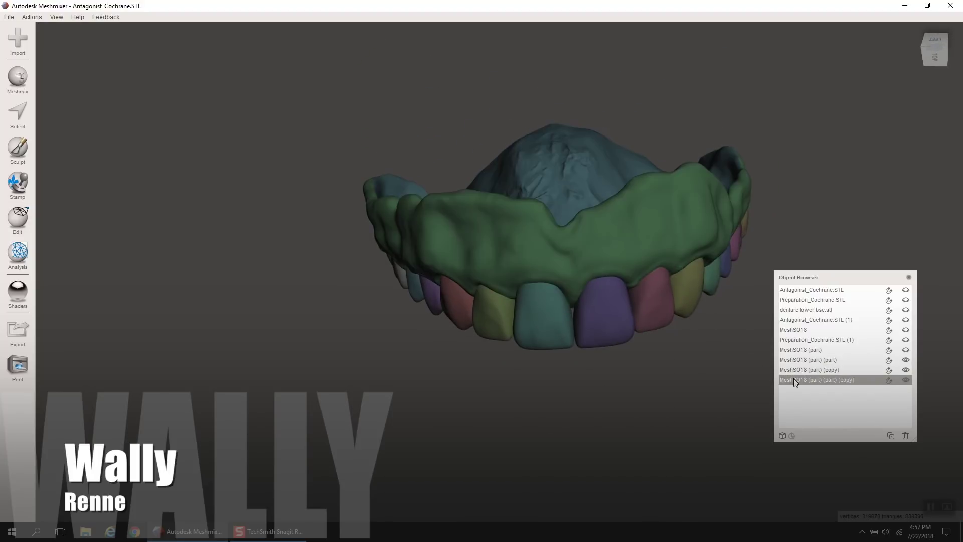
left_click(903, 360)
left_click(841, 371, "shift")
left_click(17, 219)
left_click(47, 130)
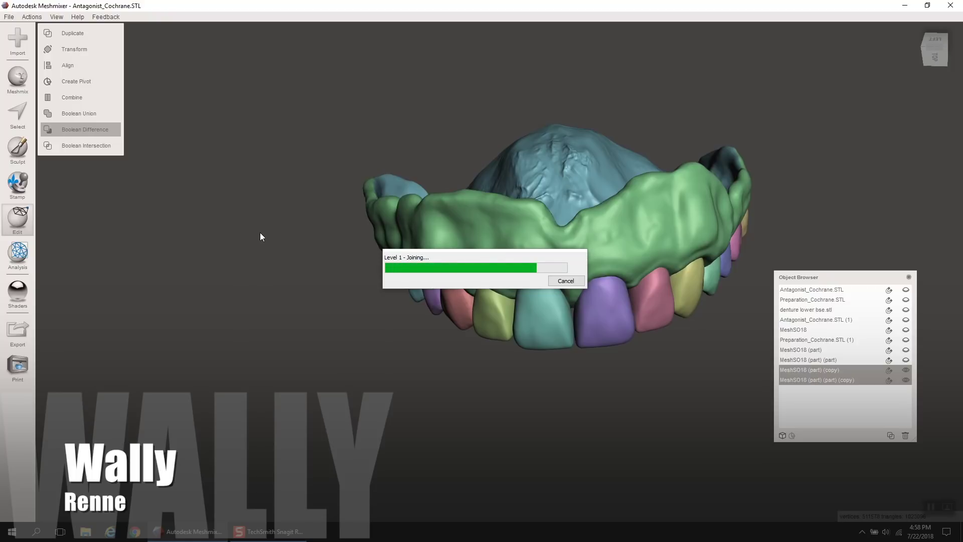
right_click_drag(595, 247, 605, 271)
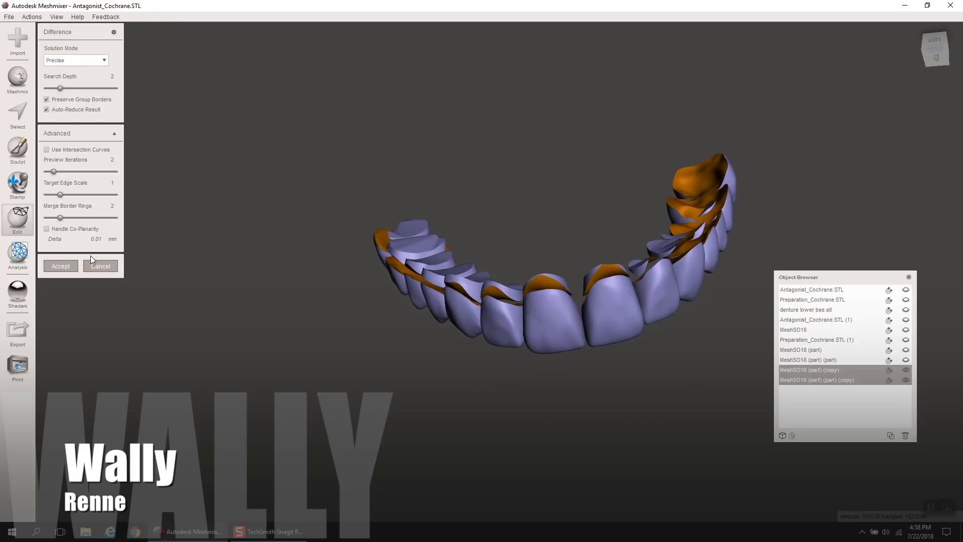
left_click(67, 266)
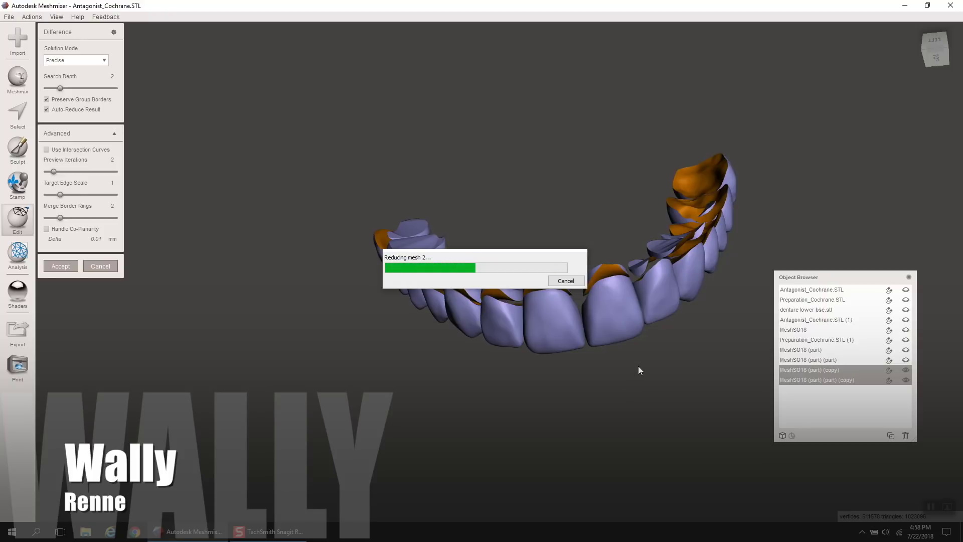
left_click(19, 113)
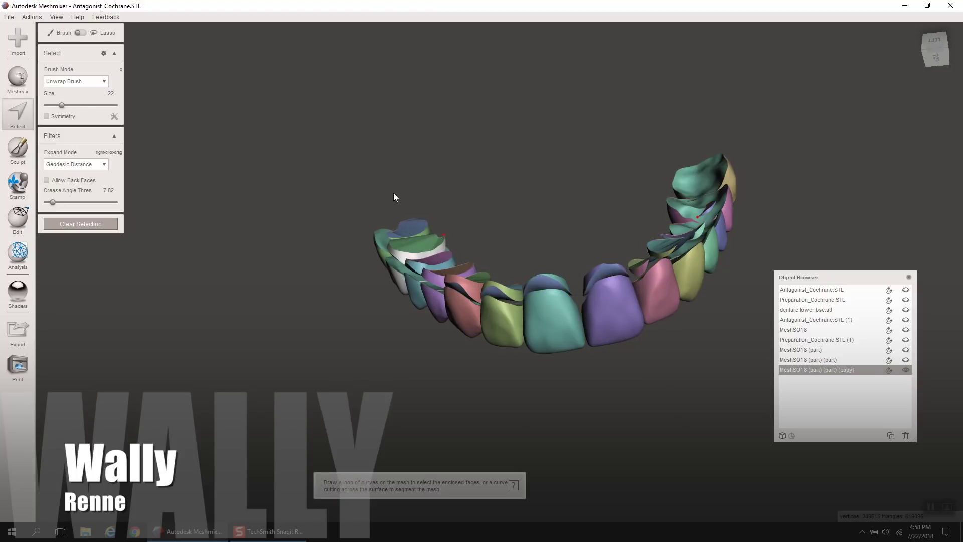
right_click_drag(421, 188, 511, 255)
left_click(374, 168)
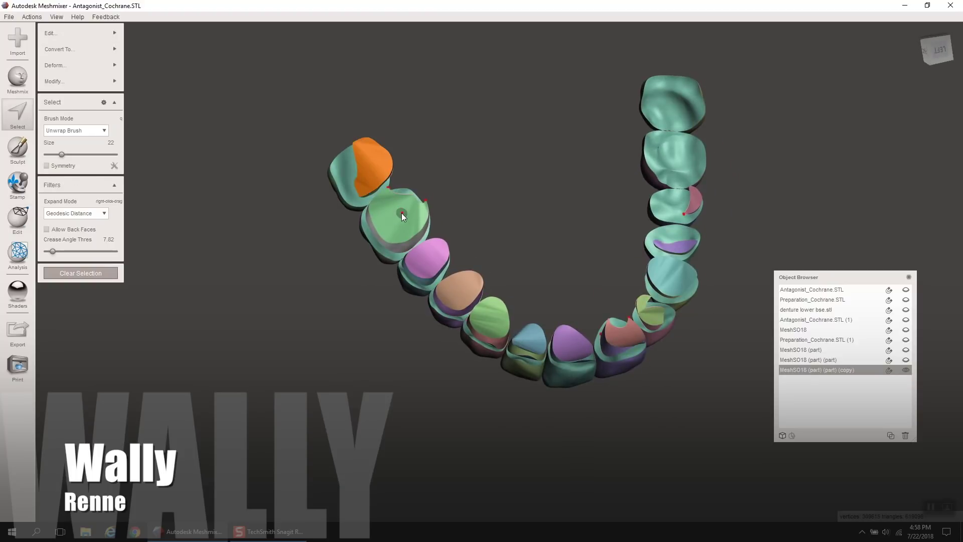
double_click(529, 339)
double_click(567, 340)
double_click(634, 338)
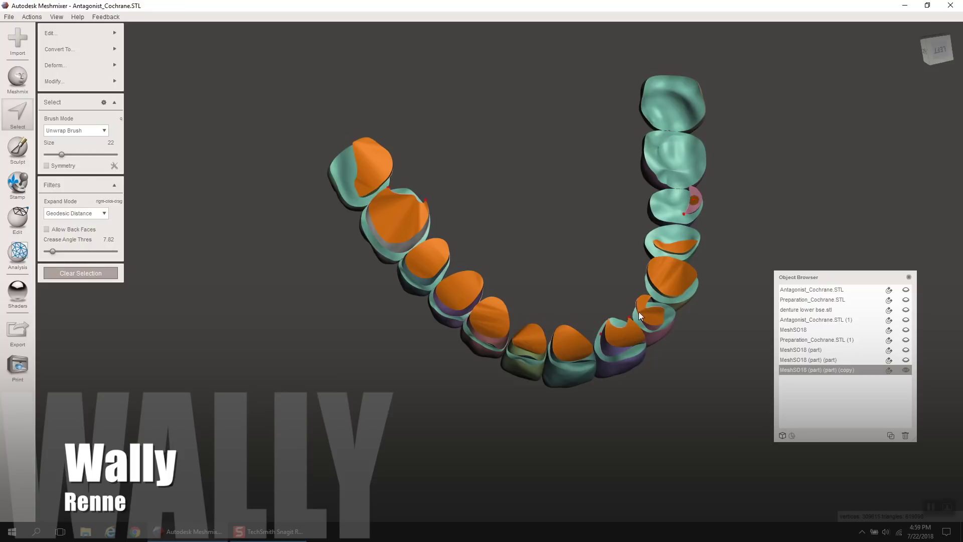
right_click_drag(634, 324, 627, 215)
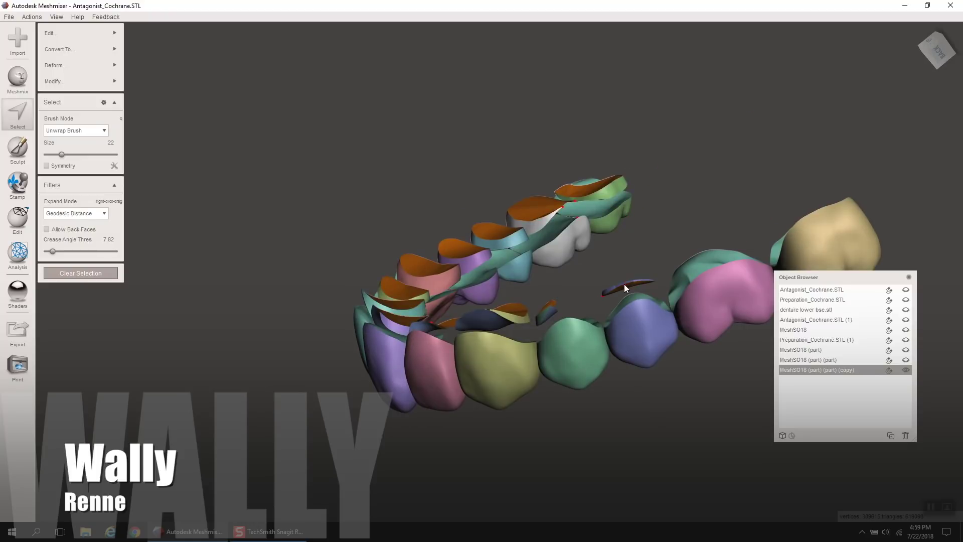
right_click_drag(668, 276, 646, 317)
right_click_drag(567, 429, 558, 411)
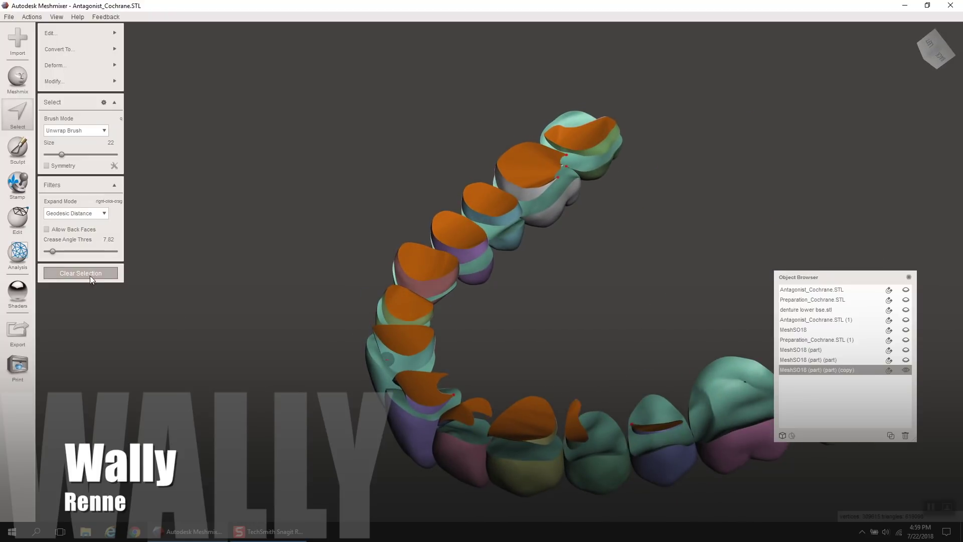
key("Escape")
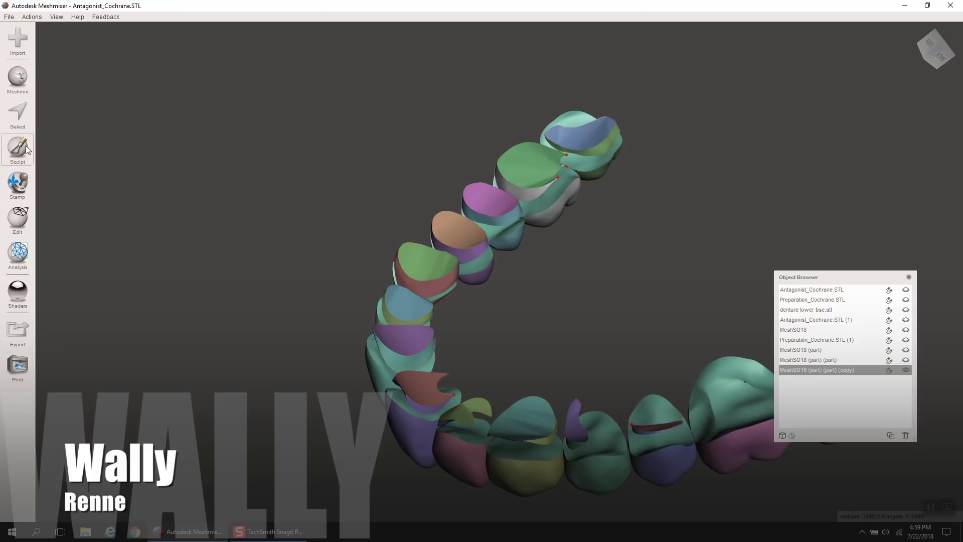
Select the entire MeshSO18 (part) (part) (copy) tooth set and clear its face groups.
left_click(17, 113)
double_click(460, 243)
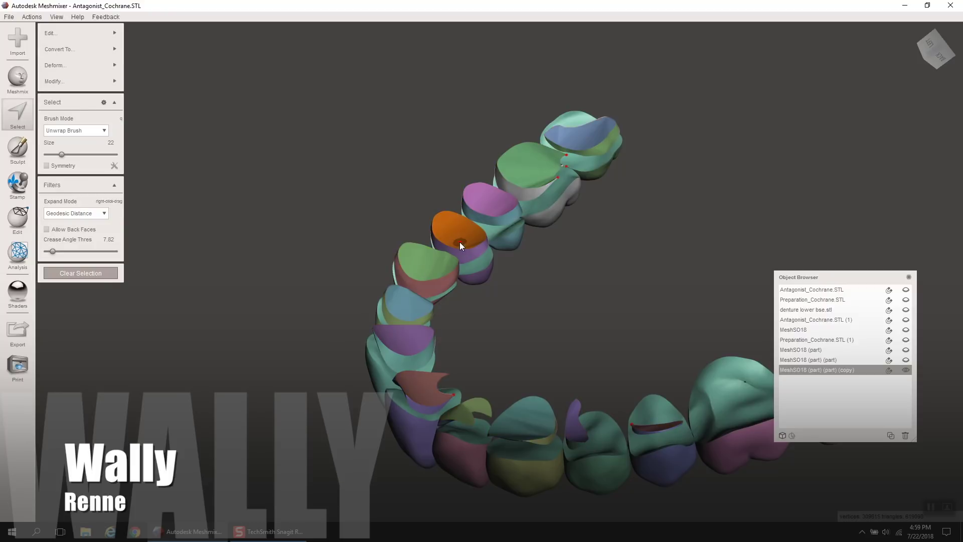
key("ctrl+a")
left_click(75, 81)
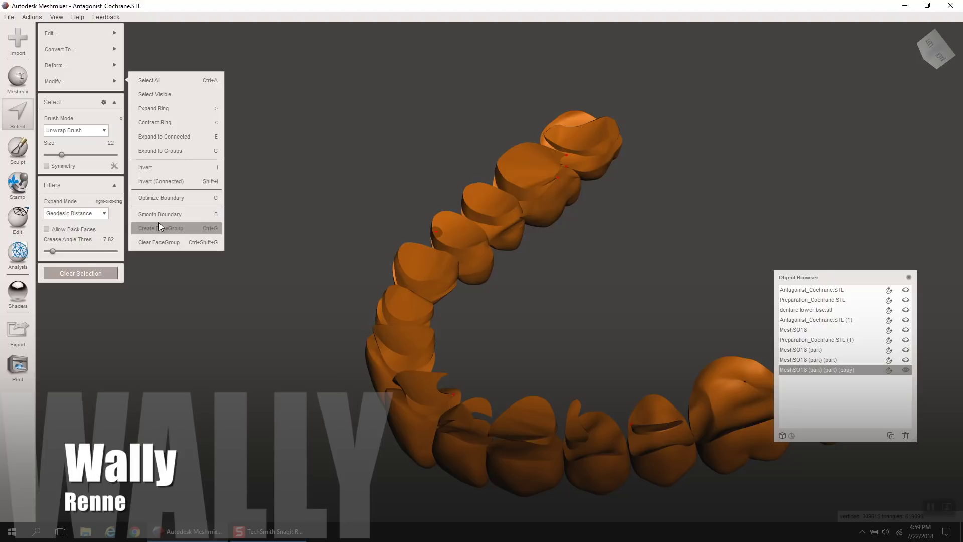
key("Escape")
Select all the loose root-side fragments above the cut teeth and delete them, keeping only the tooth crowns.
right_click_drag(492, 251, 566, 286)
left_click(18, 113)
double_click(396, 98)
double_click(407, 150)
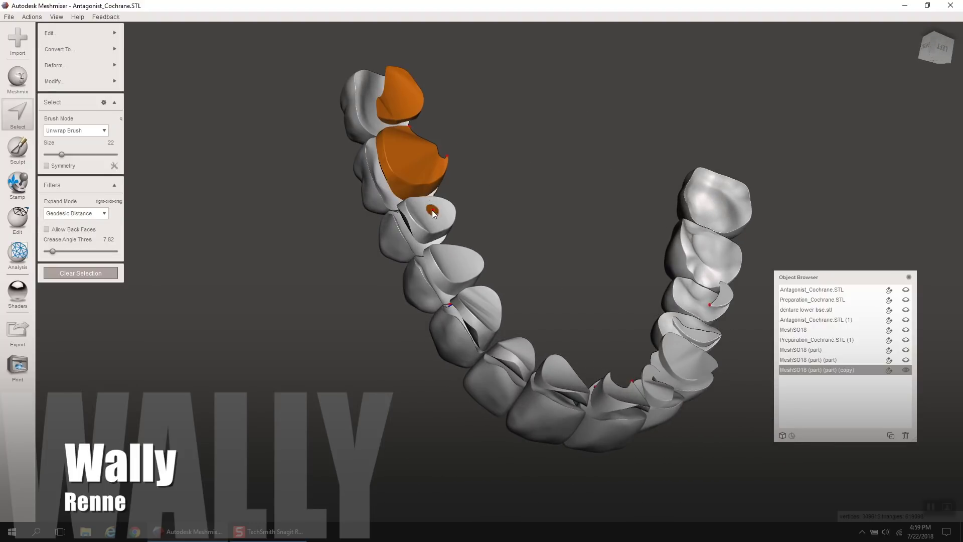
double_click(428, 205)
double_click(447, 252)
double_click(484, 313)
double_click(516, 356)
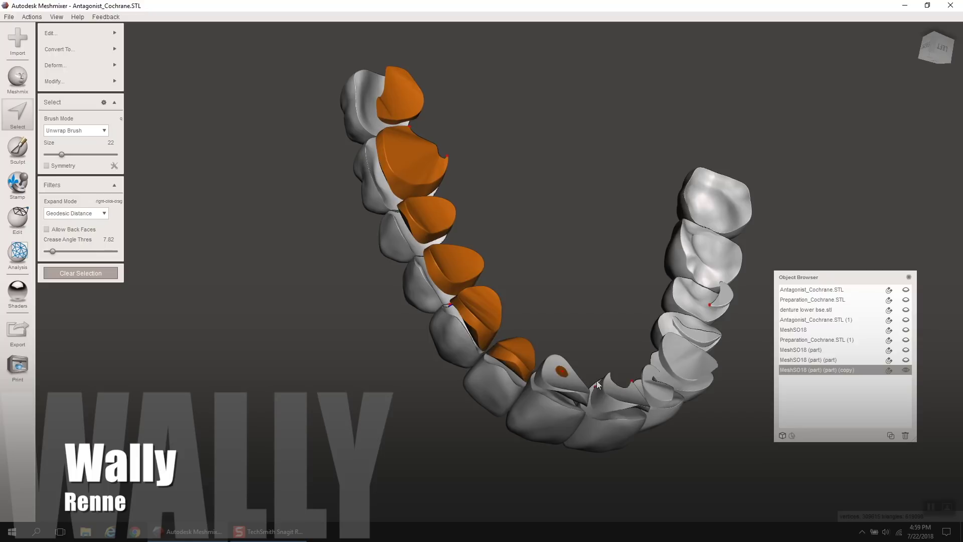
double_click(559, 373)
double_click(619, 391)
double_click(669, 381)
double_click(688, 364)
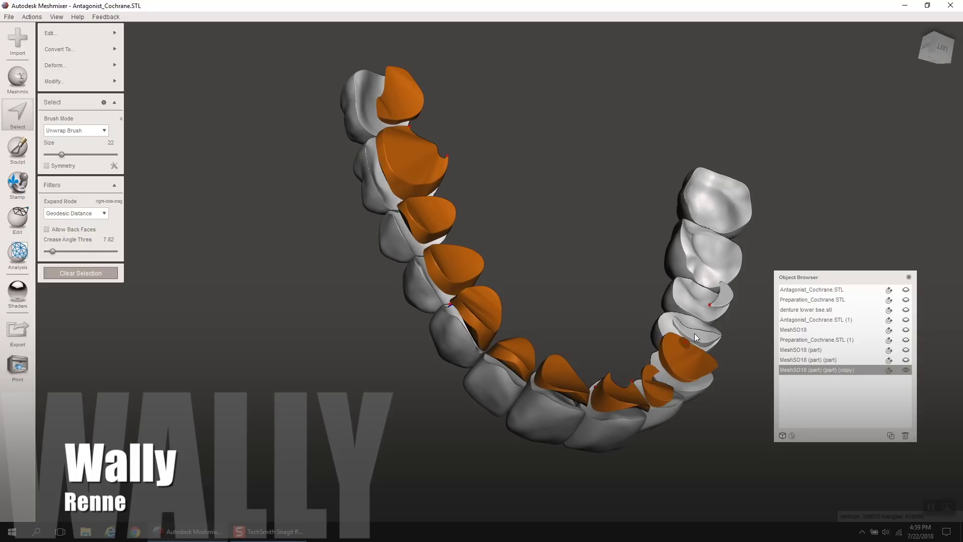
double_click(721, 298)
right_click_drag(694, 445, 575, 379)
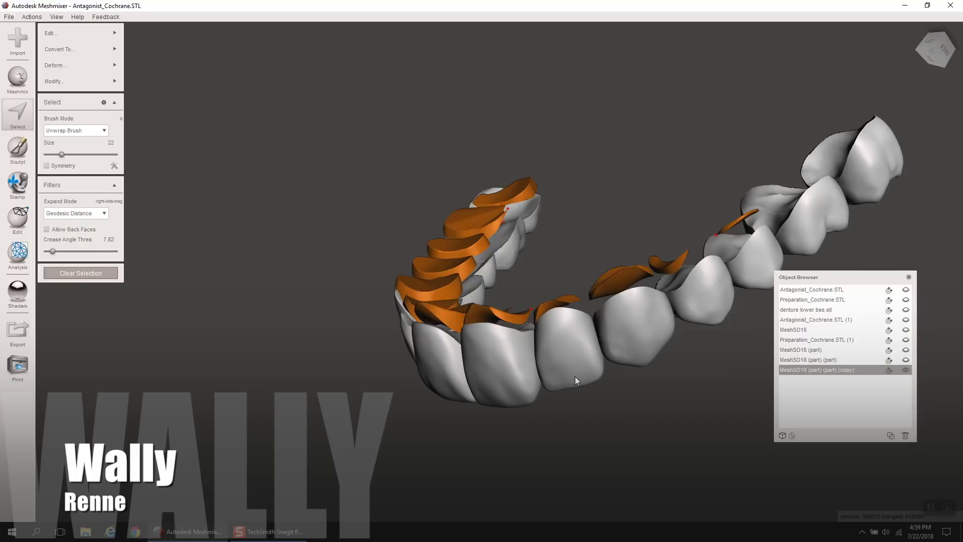
left_click(93, 35)
key("x")
Show the MeshSO18 (part) denture base and combine it with the trimmed tooth set copy into one object.
right_click_drag(594, 278, 885, 384)
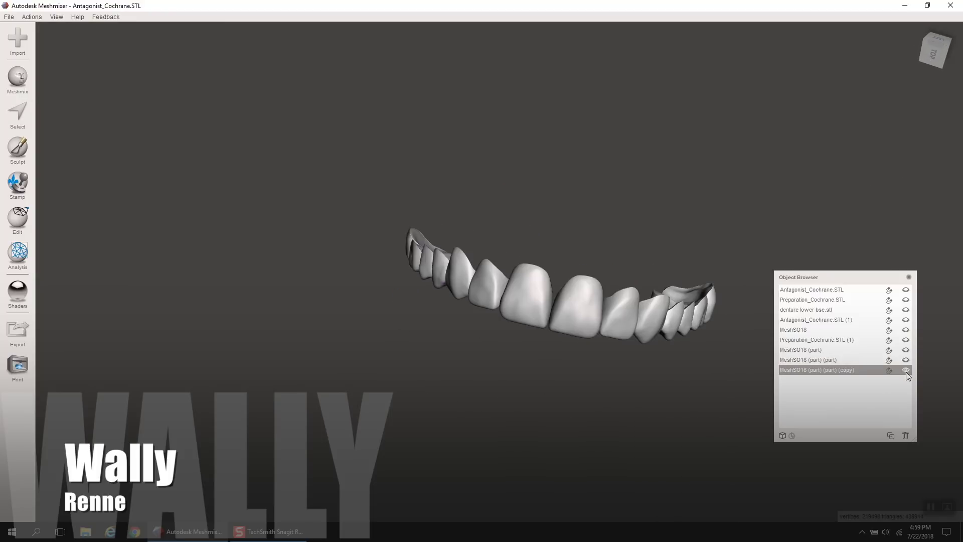
left_click(906, 351)
left_click(828, 350, "shift")
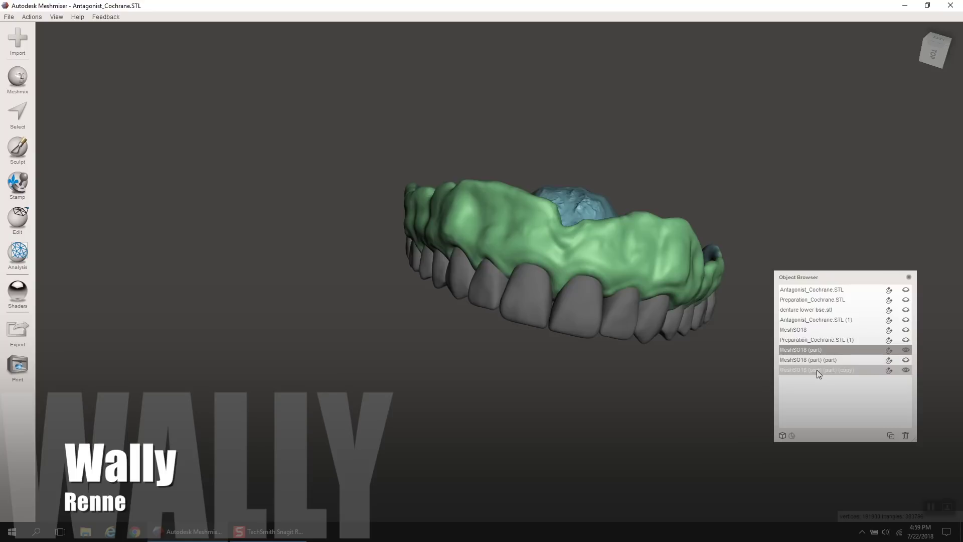
left_click(18, 219)
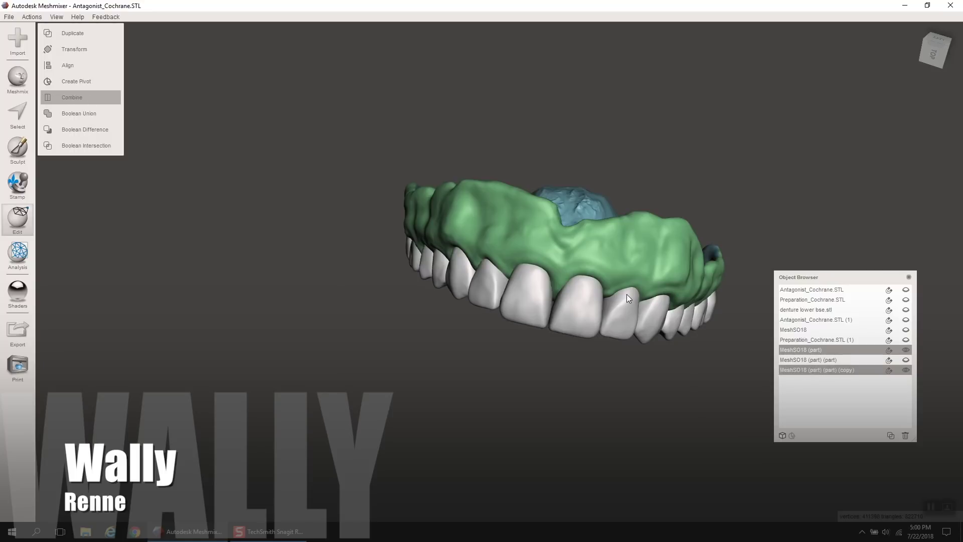
Sculpt a raised bead along the posterior palatal border of the denture's tissue side at brush strength 65 and size 32.
right_click_drag(600, 245, 485, 257)
left_click(25, 107)
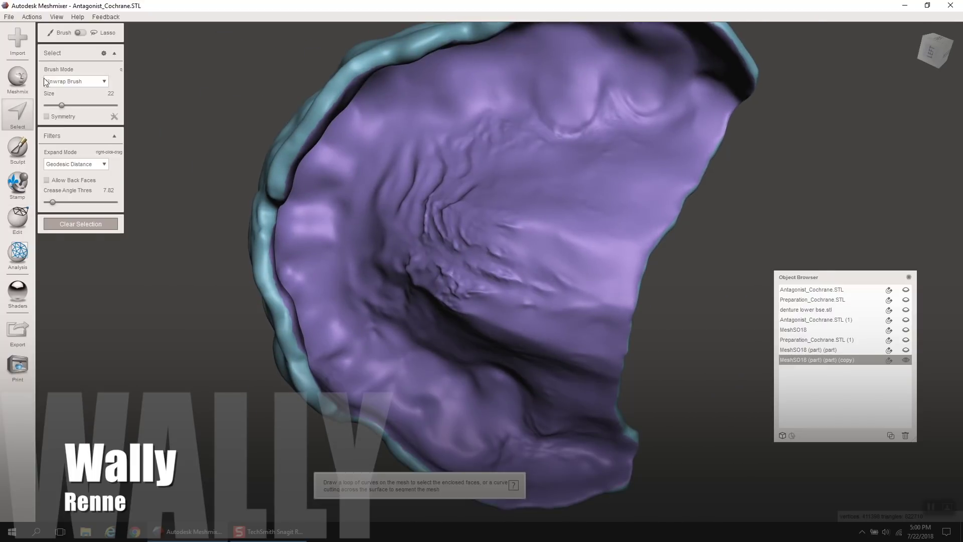
left_click(17, 148)
mouse_move(72, 55)
left_click(161, 135)
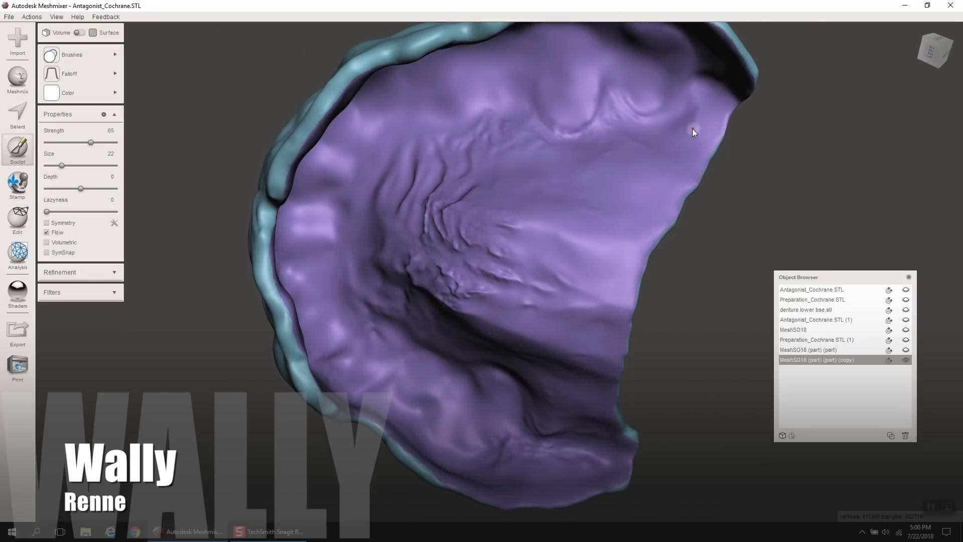
left_click(68, 165)
right_click_drag(686, 157, 707, 161)
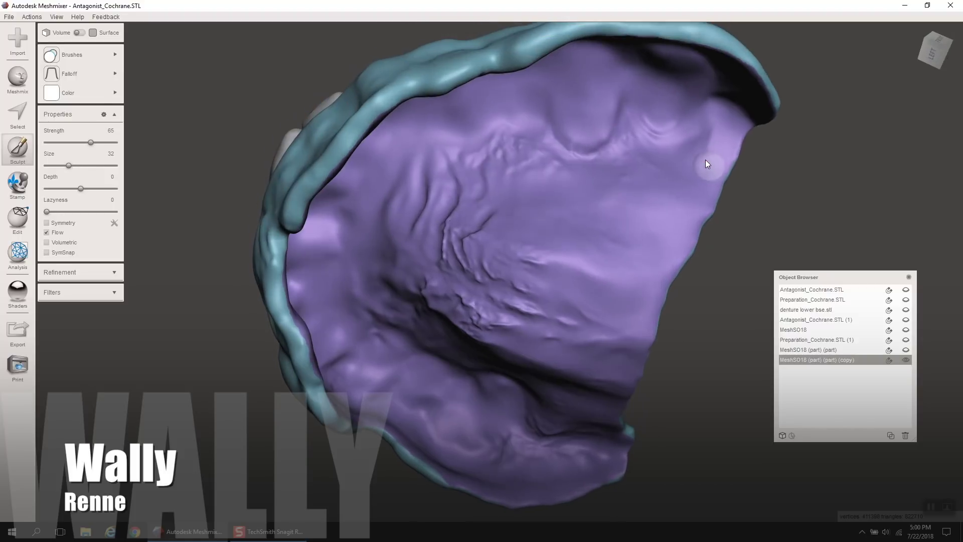
right_click_drag(653, 283, 652, 197)
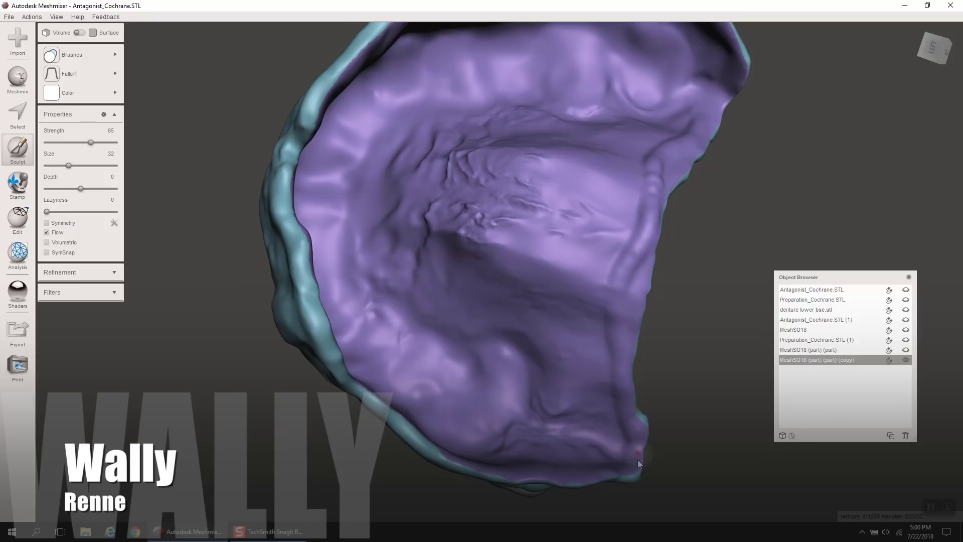
left_click_drag(630, 333, 677, 164)
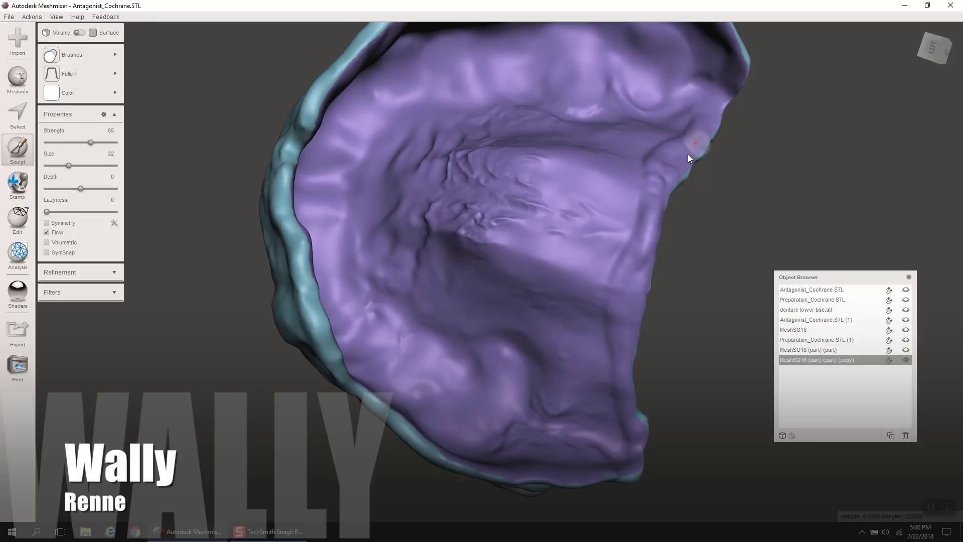
right_click_drag(673, 192, 645, 251)
right_click_drag(708, 170, 608, 392)
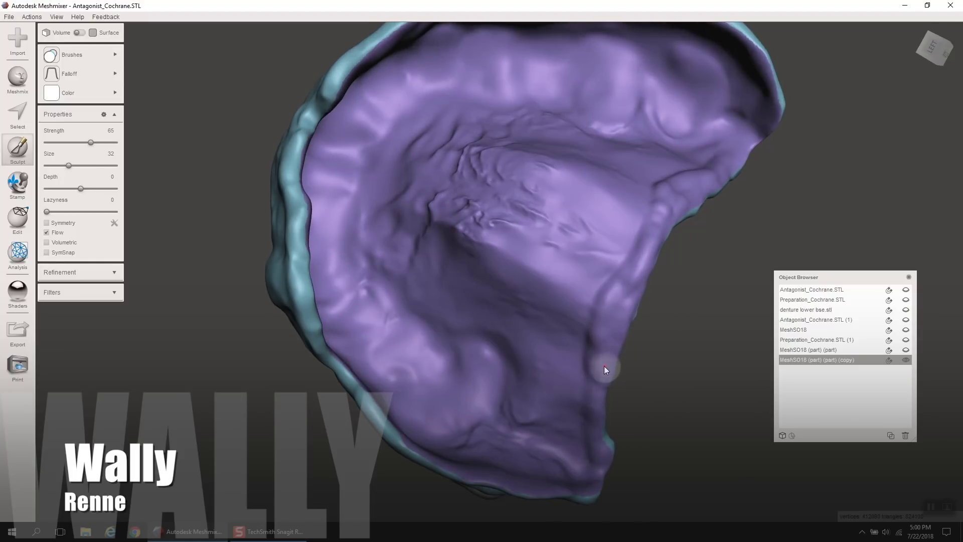
Lower the brush strength to 45 and continue sculpting the bead along the rest of the posterior border.
key("Down")
key("Down")
mouse_move(725, 207)
right_mouse_down()
mouse_move(645, 254)
mouse_move(746, 197)
mouse_move(647, 225)
mouse_move(412, 425)
mouse_move(364, 430)
mouse_move(420, 401)
right_mouse_up()
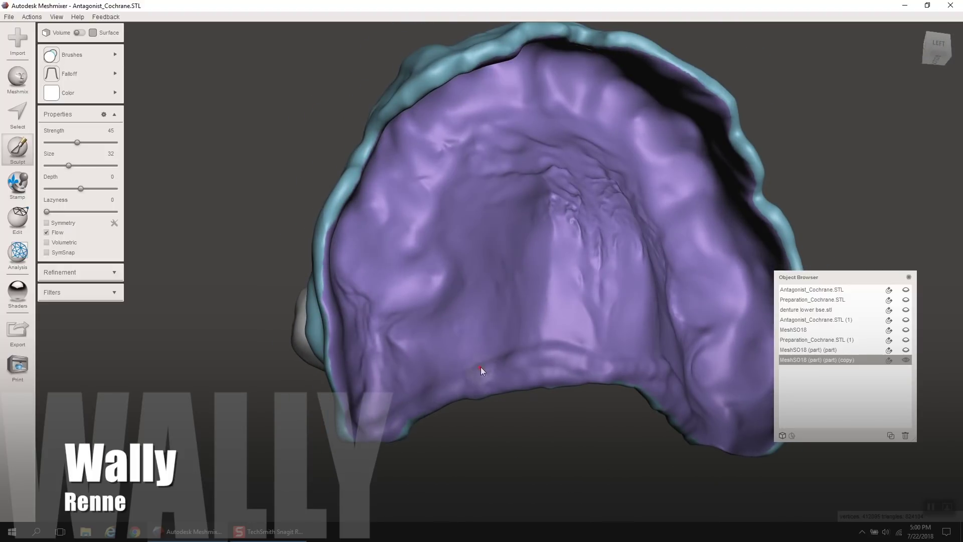
right_click_drag(490, 359, 578, 367)
Smooth the posterior bead and border on the tissue side with a smoothing brush at strength 100 and size 32.
mouse_move(86, 55)
left_click(152, 214)
mouse_move(361, 354)
right_mouse_down()
mouse_move(410, 364)
mouse_move(387, 404)
right_mouse_up()
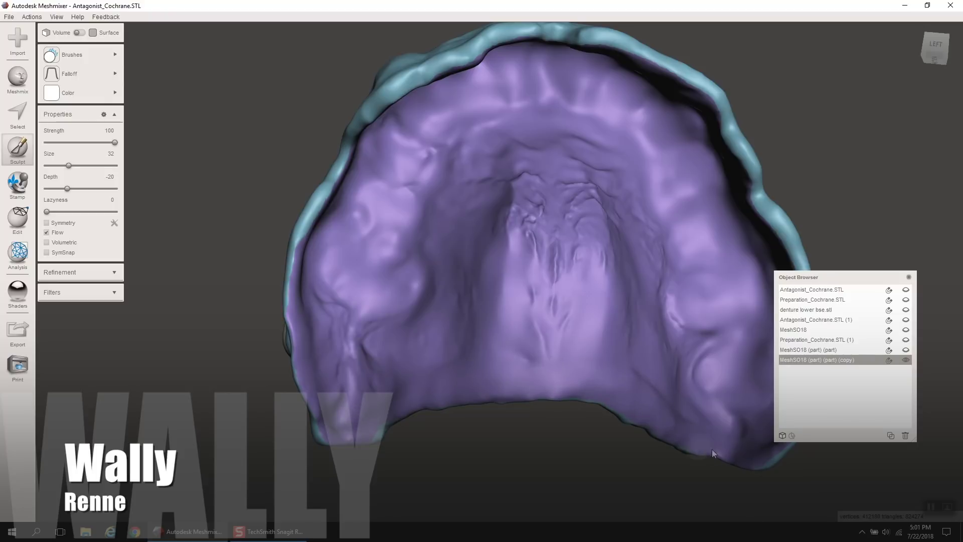
right_click_drag(711, 447, 629, 211)
scroll(606, 348, "up", 5)
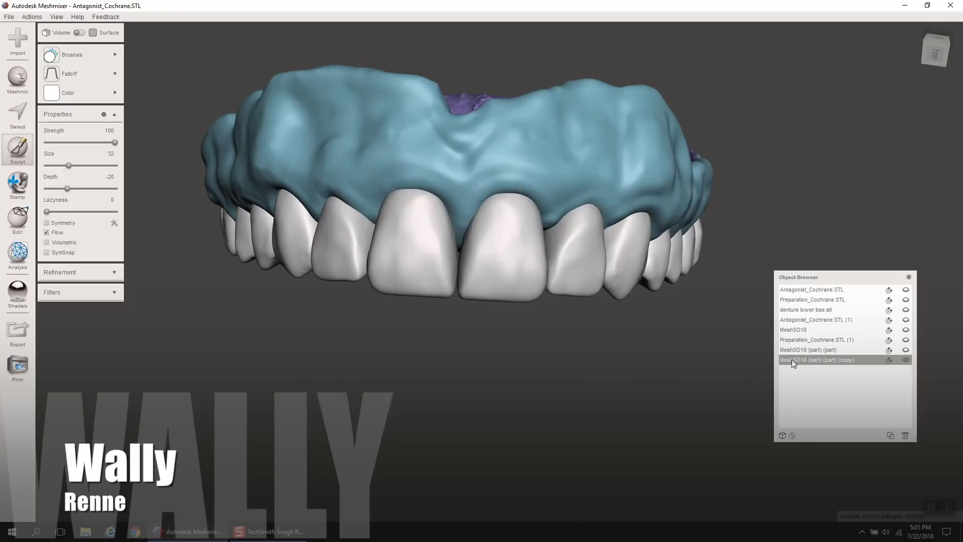
Show the Antagonist_Cochrane.STL and Preparation_Cochrane.STL (1) scans around the finished upper denture to examine its fit.
left_click(906, 289)
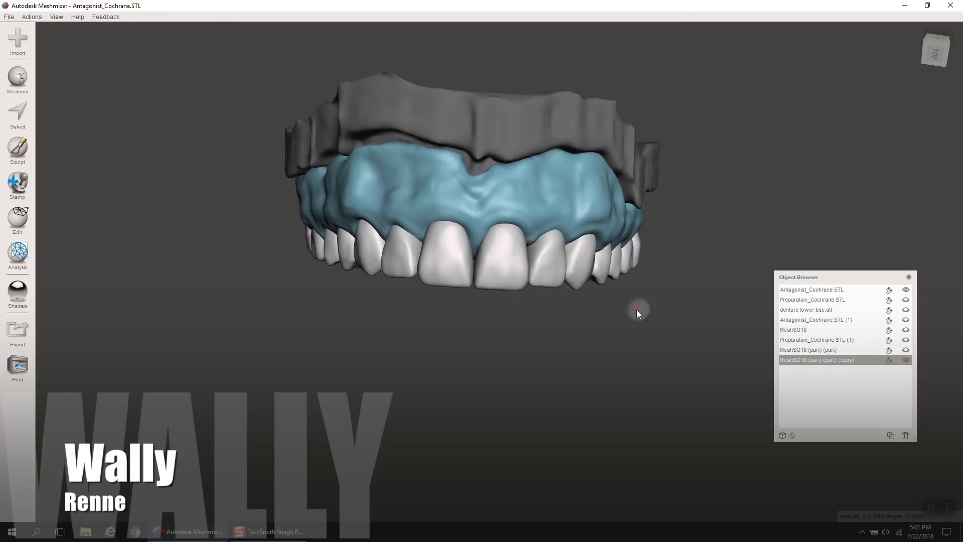
right_click_drag(636, 313, 593, 314)
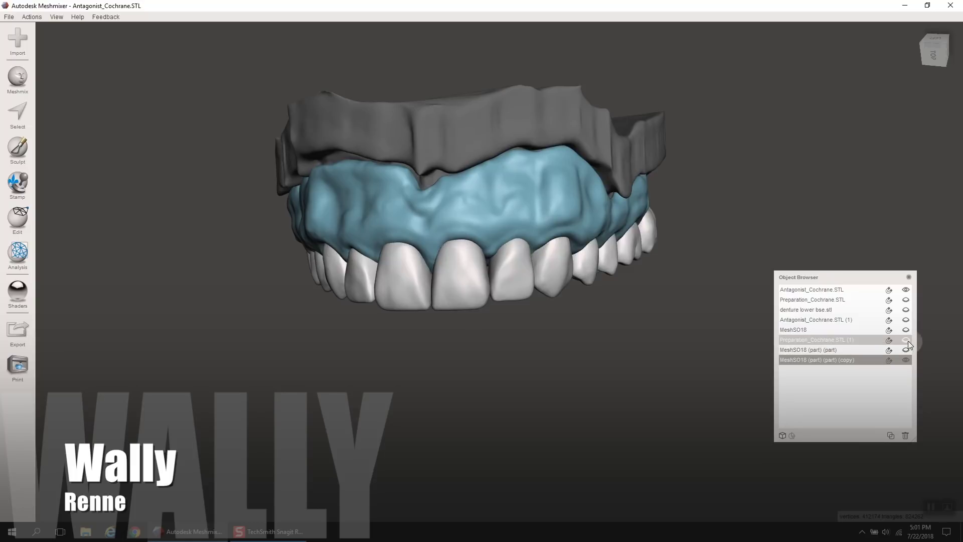
left_click(908, 341)
left_click(907, 341)
left_click(907, 341)
right_click_drag(908, 341, 777, 344)
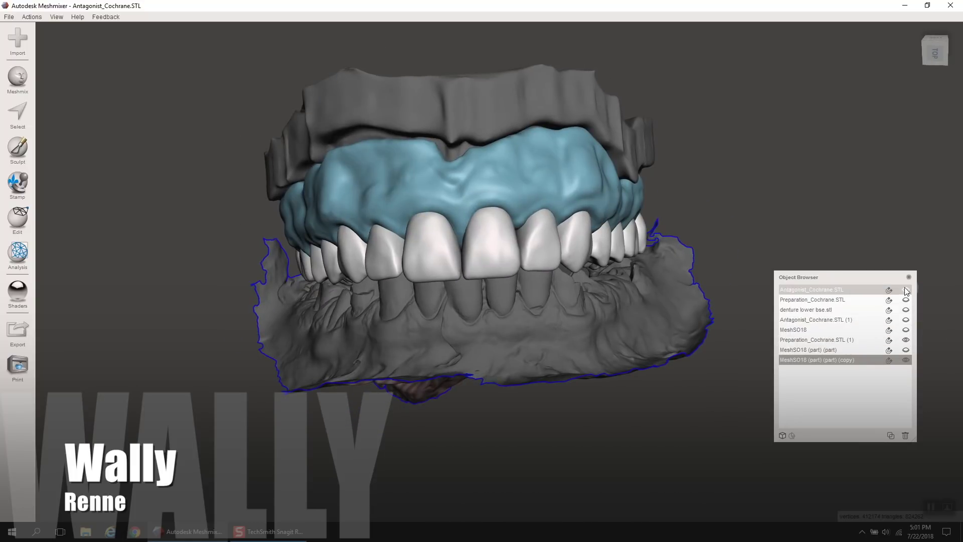
Hide the Preparation_Cochrane.STL (1) scan and show the MeshSO18 lower teeth with the denture lower bse.stl base.
left_click(906, 339)
left_click(906, 330)
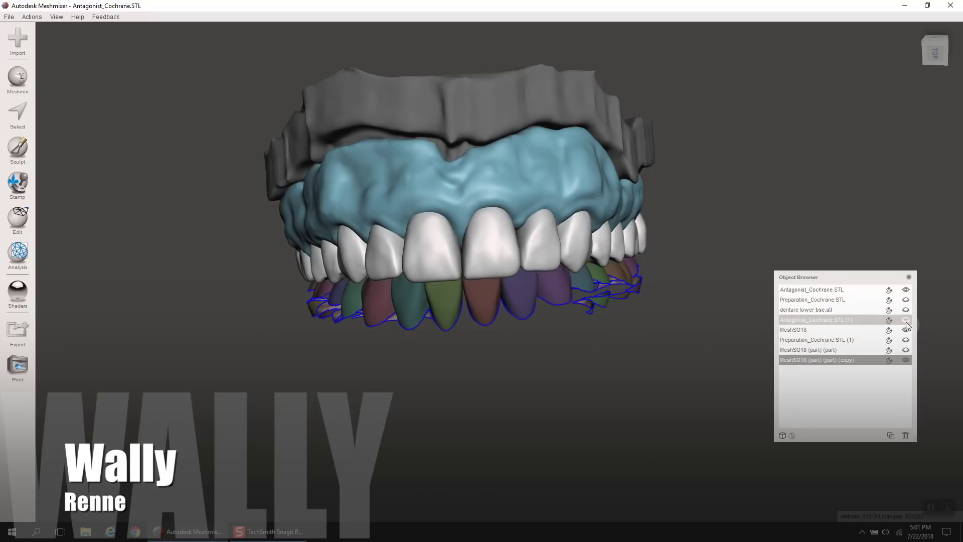
left_click(907, 319)
left_click(906, 319)
left_click(906, 320)
right_click_drag(907, 311, 528, 350)
left_click(911, 289)
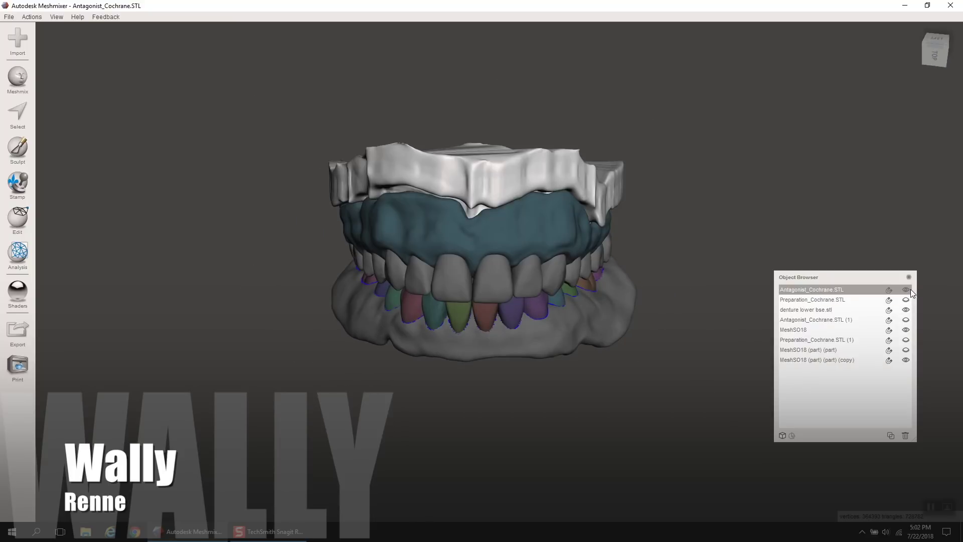
left_click(906, 290)
left_click(860, 308)
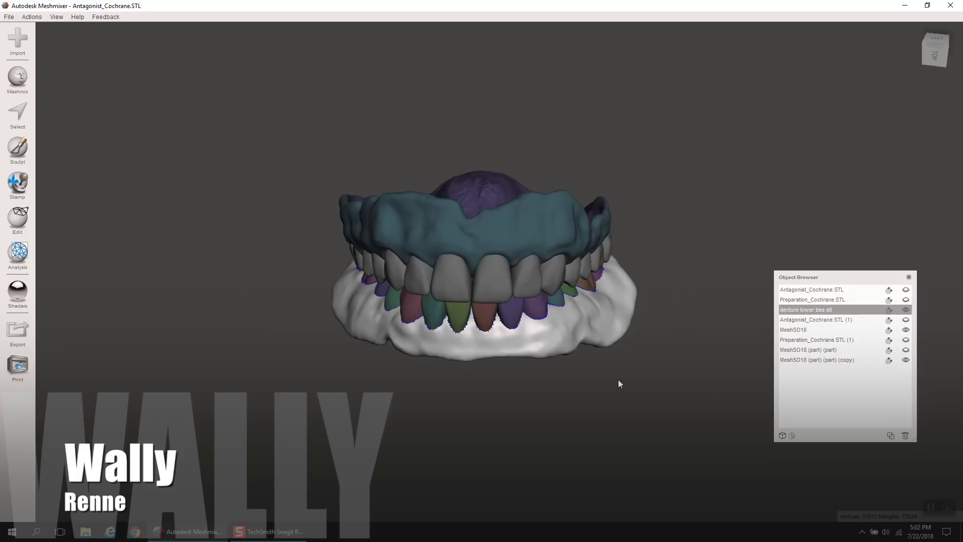
left_click(545, 303)
right_click_drag(546, 303, 629, 460)
scroll(617, 430, "up", 3)
scroll(630, 463, "up", 1)
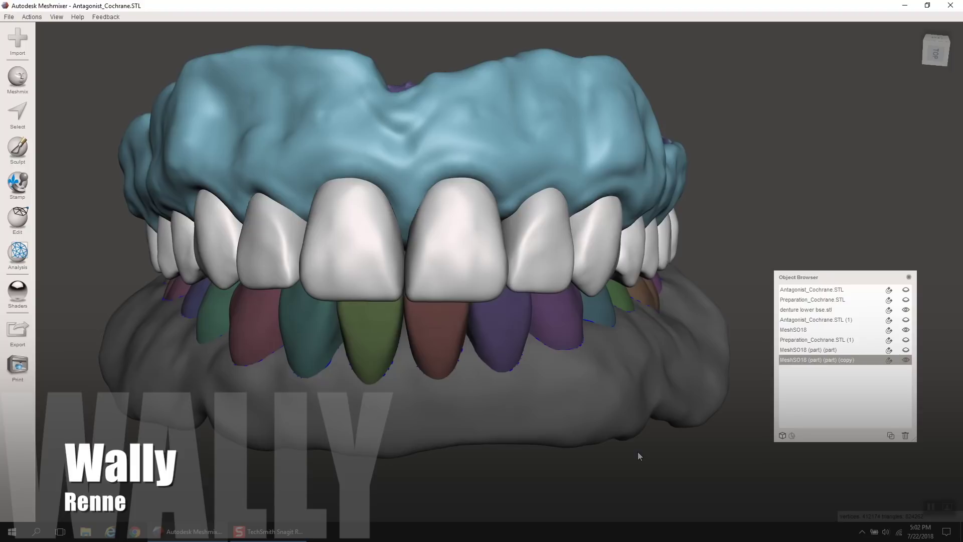